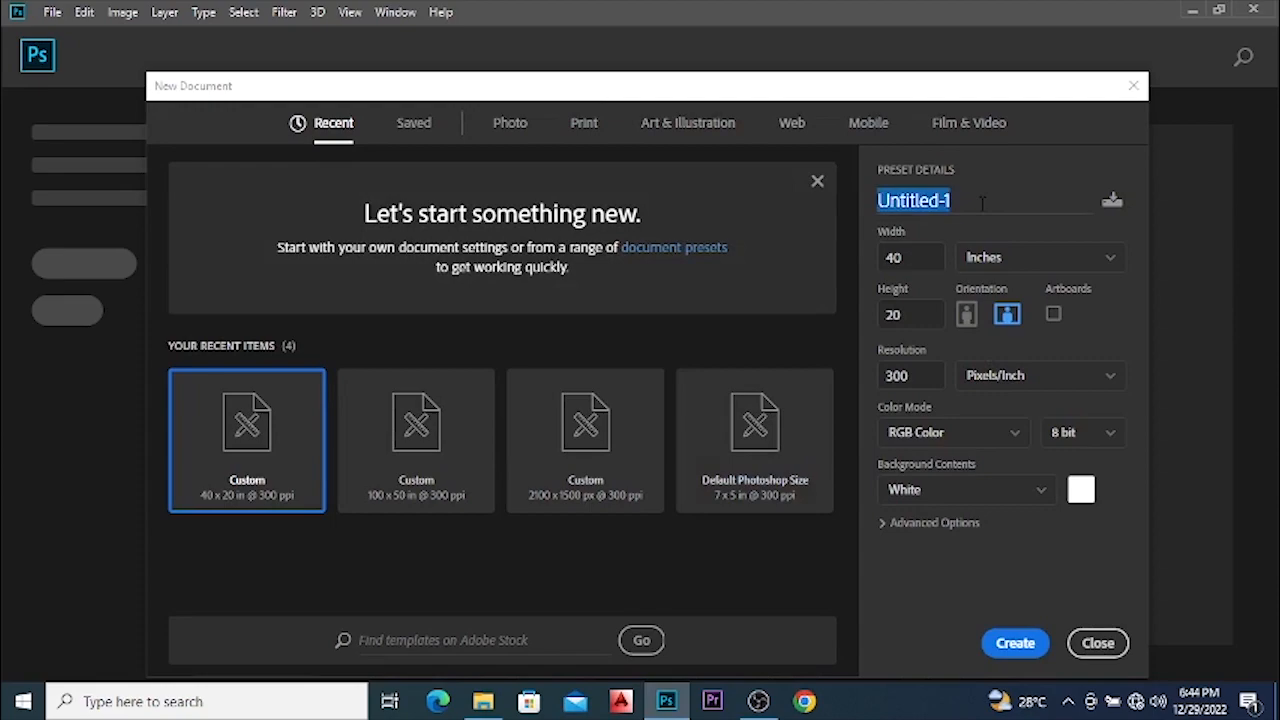
Create a new document named "Trexplore Mankulam Logo", 1280 pixels wide and 720 pixels high.
{"action": "type", "text": "Trexp"}
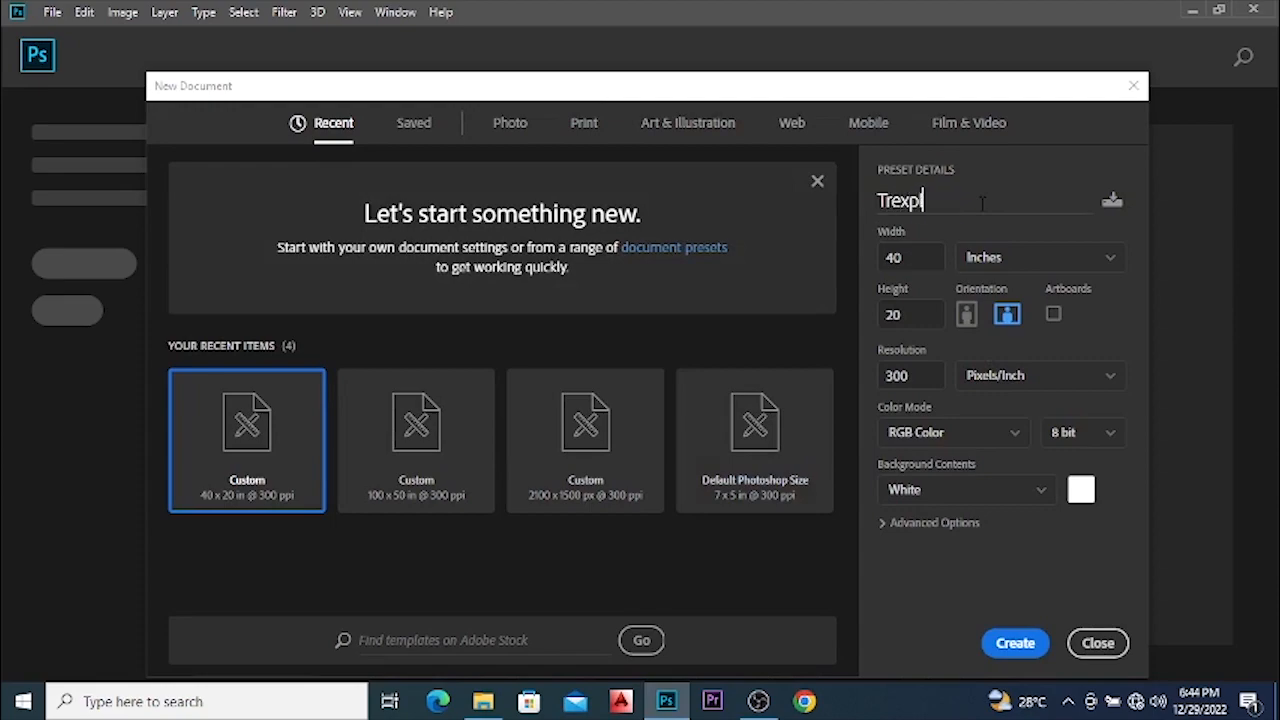
{"action": "type", "text": "lore Mankulam Logo"}
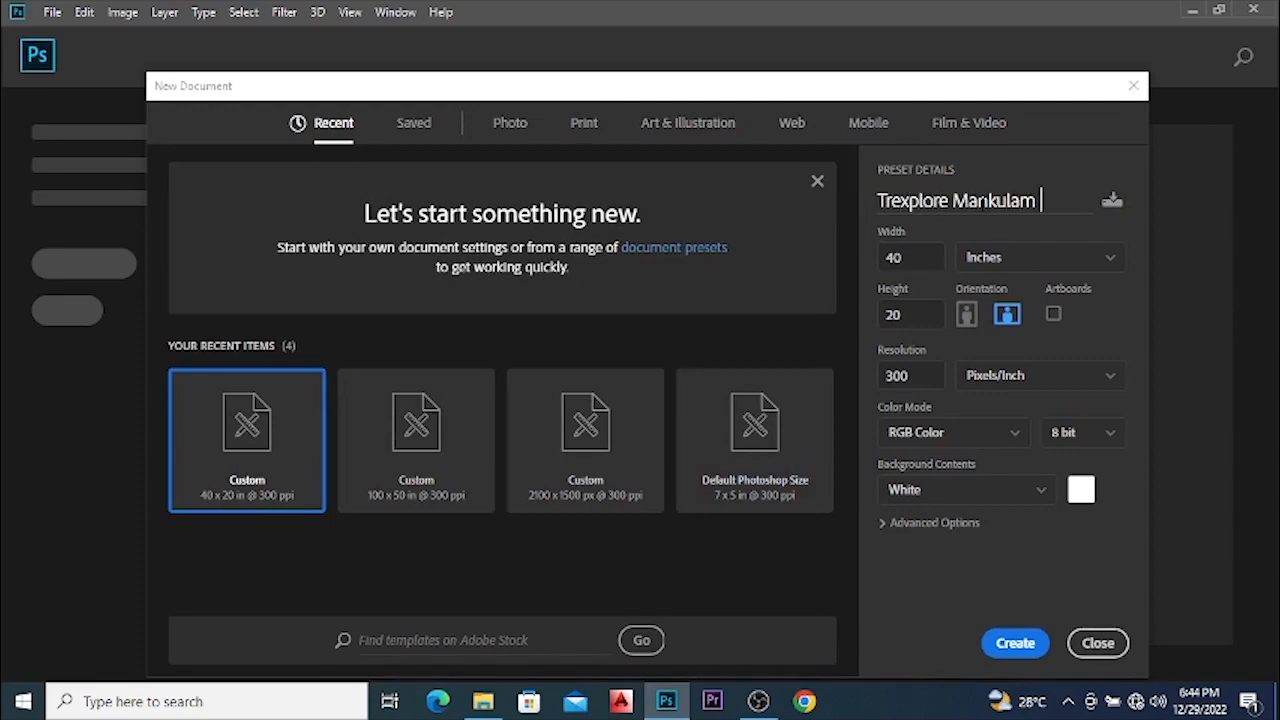
{"action": "left_click", "coordinate": [1010, 262]}
{"action": "left_click", "coordinate": [1016, 288]}
{"action": "double_click", "coordinate": [912, 258]}
{"action": "type", "text": "1280"}
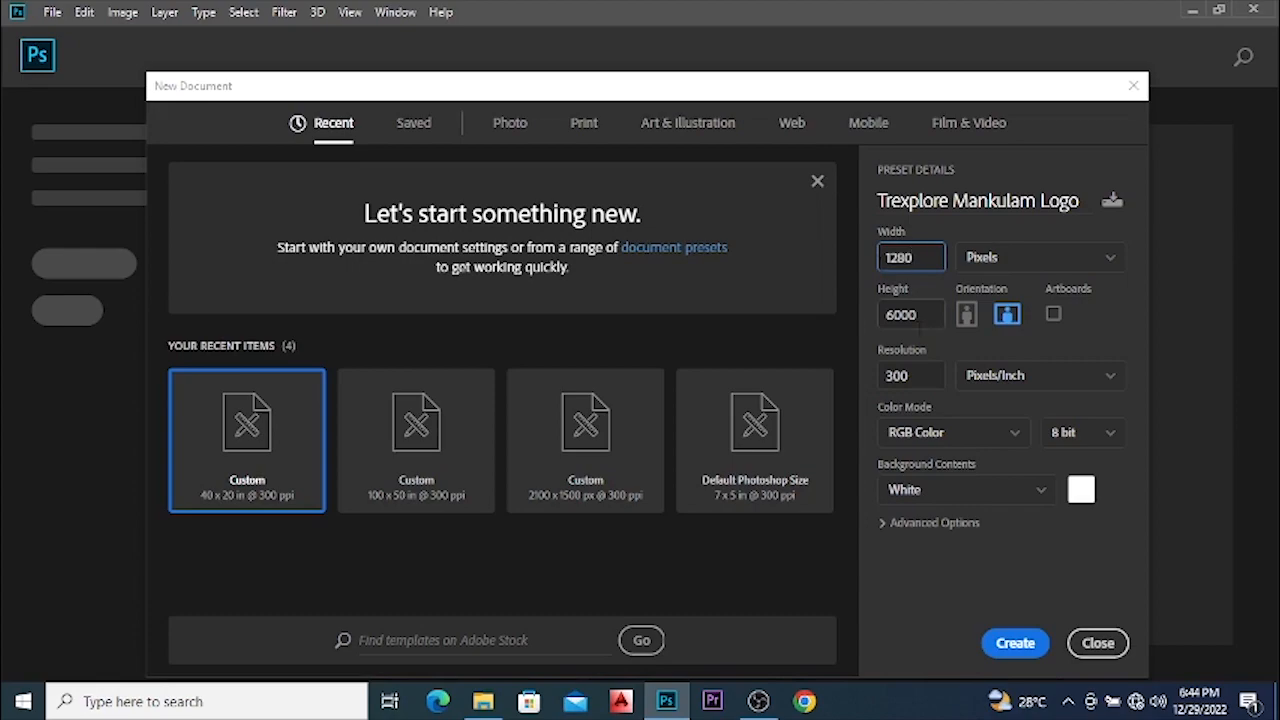
{"action": "key", "text": "Tab"}
{"action": "type", "text": "720"}
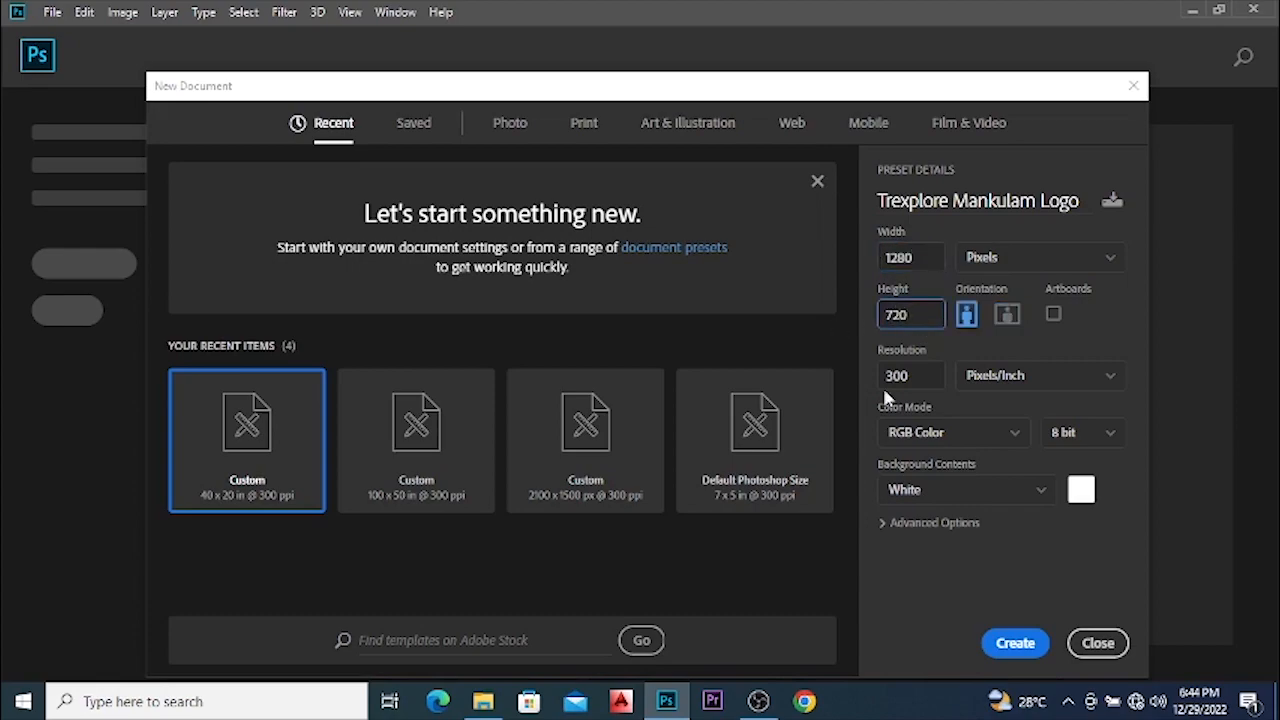
{"action": "left_click", "coordinate": [1015, 644]}
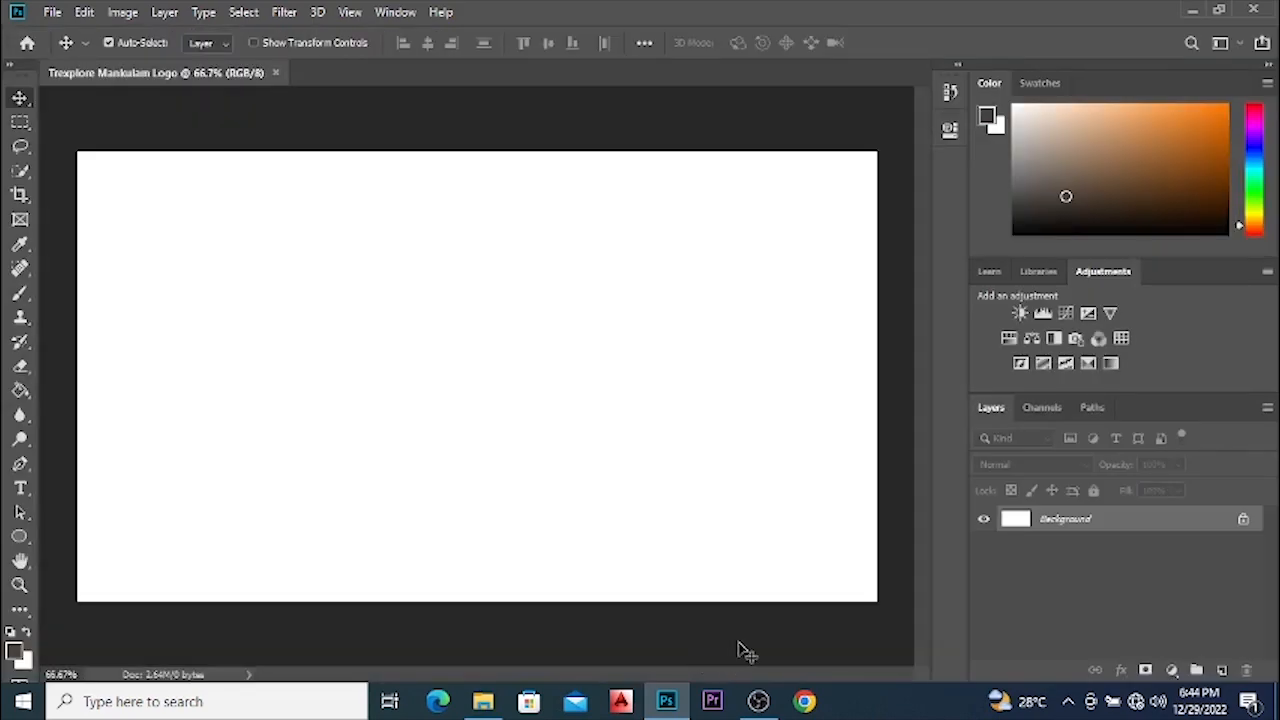
Unlock the Background layer and fill the whole canvas with a light teal green.
{"action": "left_click", "coordinate": [1243, 518]}
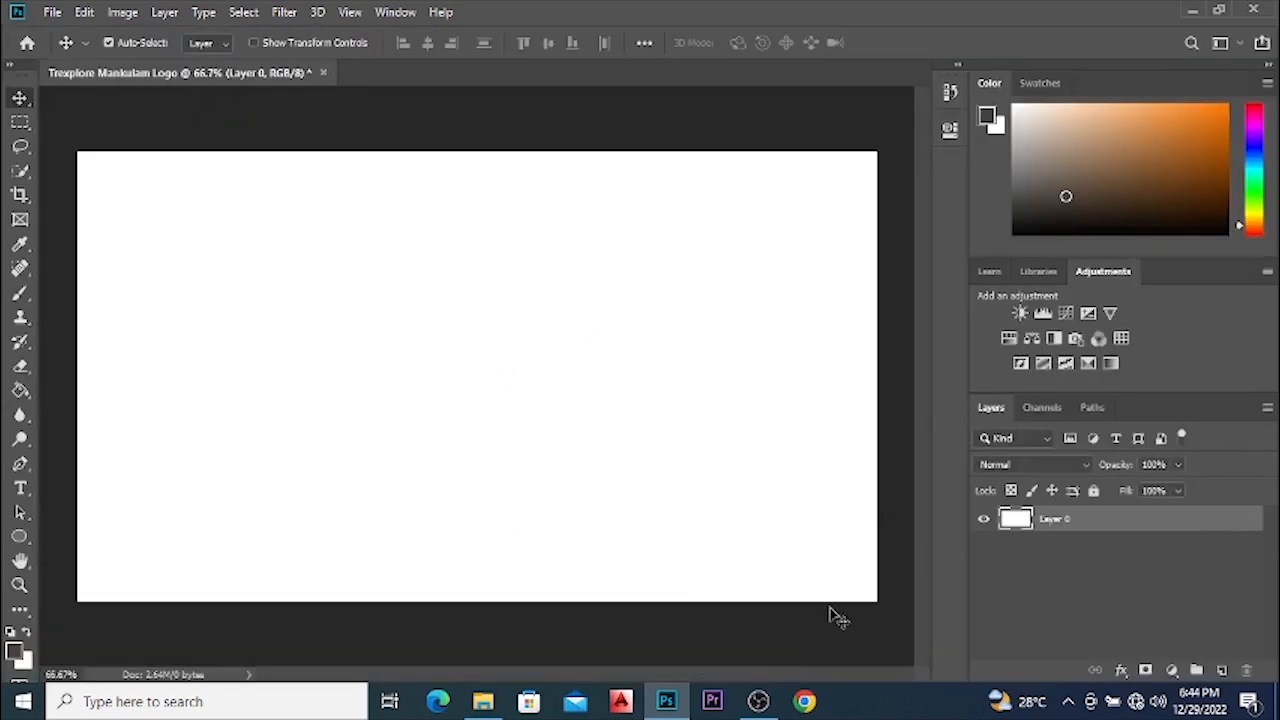
{"action": "scroll", "coordinate": [530, 424], "scroll_direction": "up", "scroll_amount": 1}
{"action": "scroll", "coordinate": [520, 434], "scroll_direction": "down", "scroll_amount": 2}
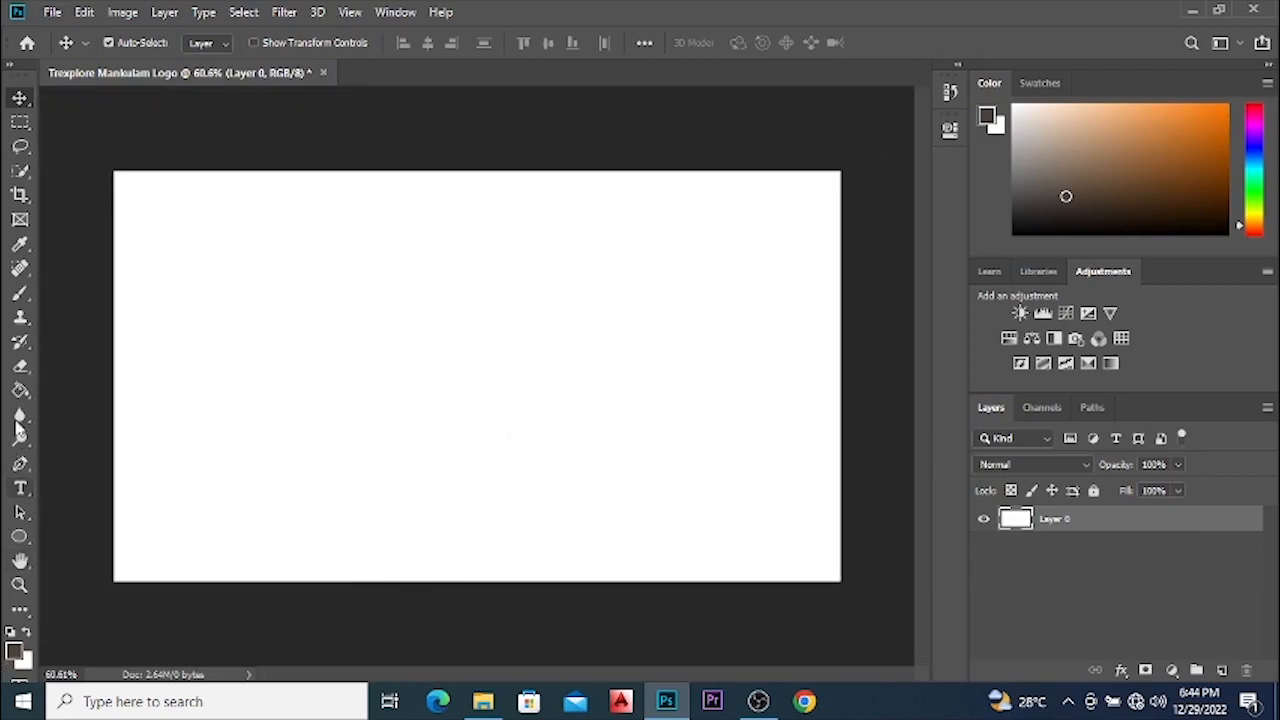
{"action": "left_click", "coordinate": [21, 391]}
{"action": "left_click_drag", "start_coordinate": [1262, 222], "coordinate": [1256, 174]}
{"action": "left_click", "coordinate": [1112, 131]}
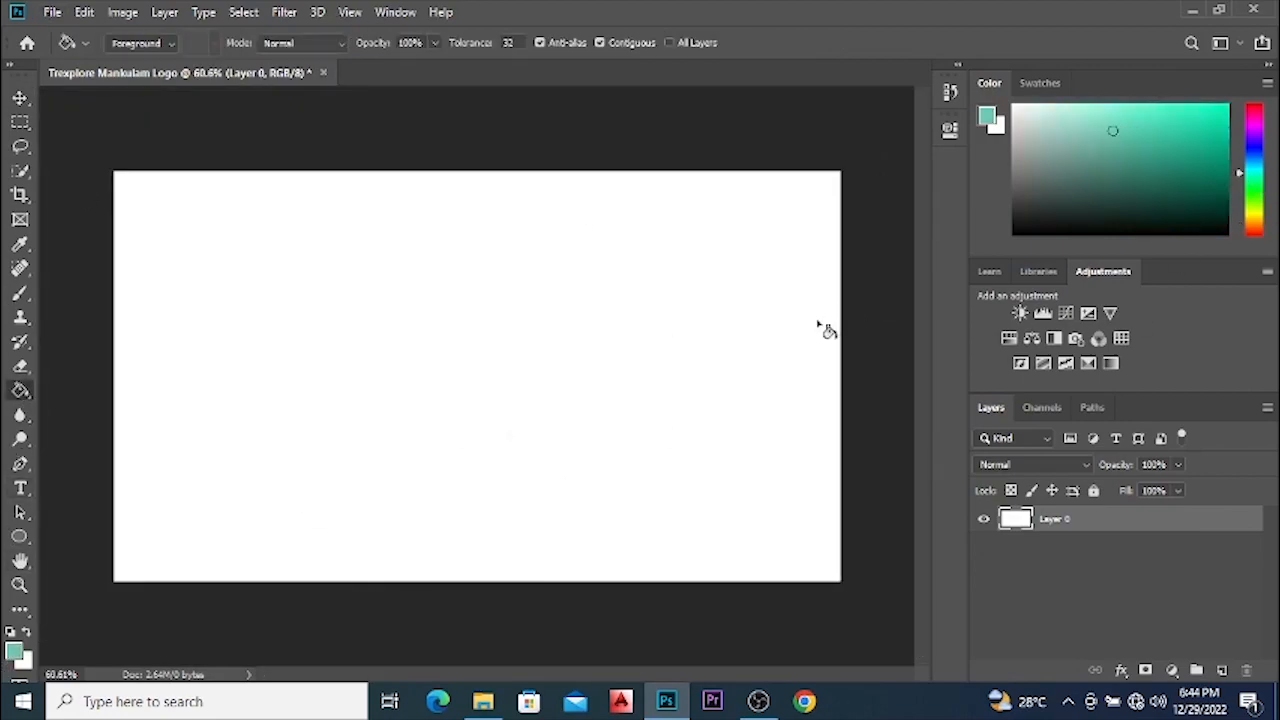
{"action": "left_click", "coordinate": [766, 543]}
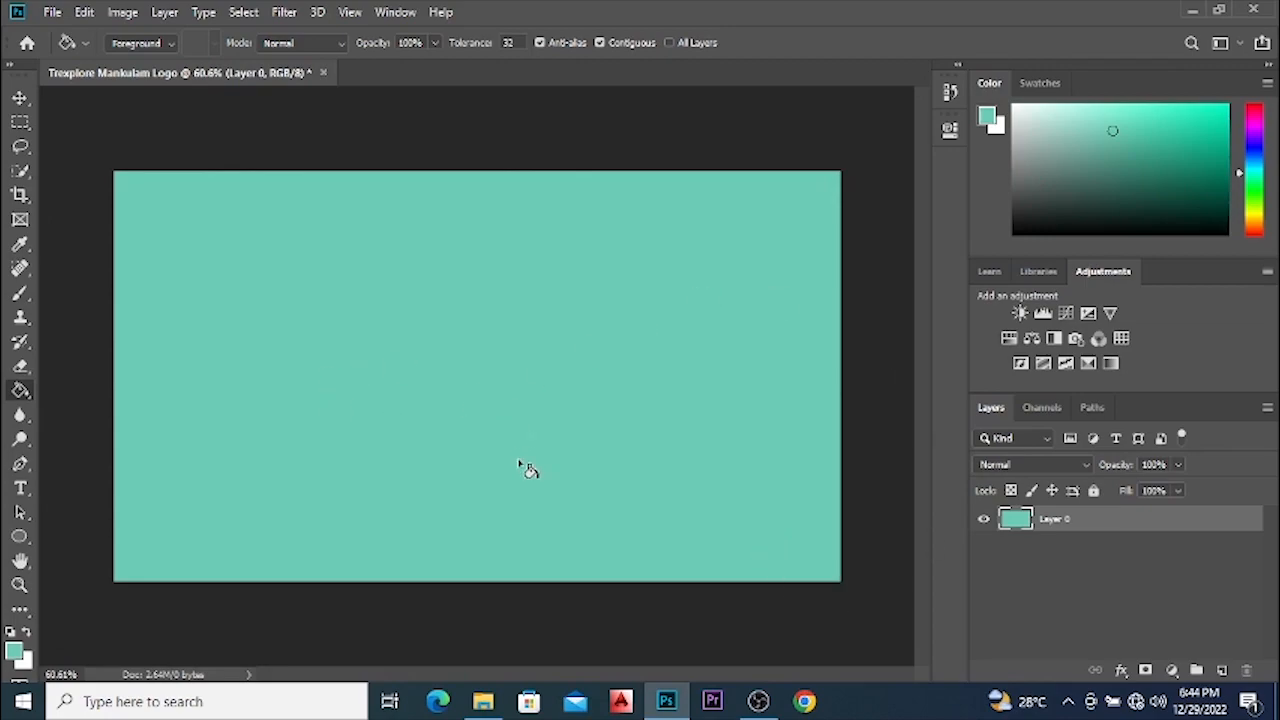
Add the text "Trexplore" near the middle of the canvas in Arial Bold at 24 pt.
{"action": "key", "text": "t"}
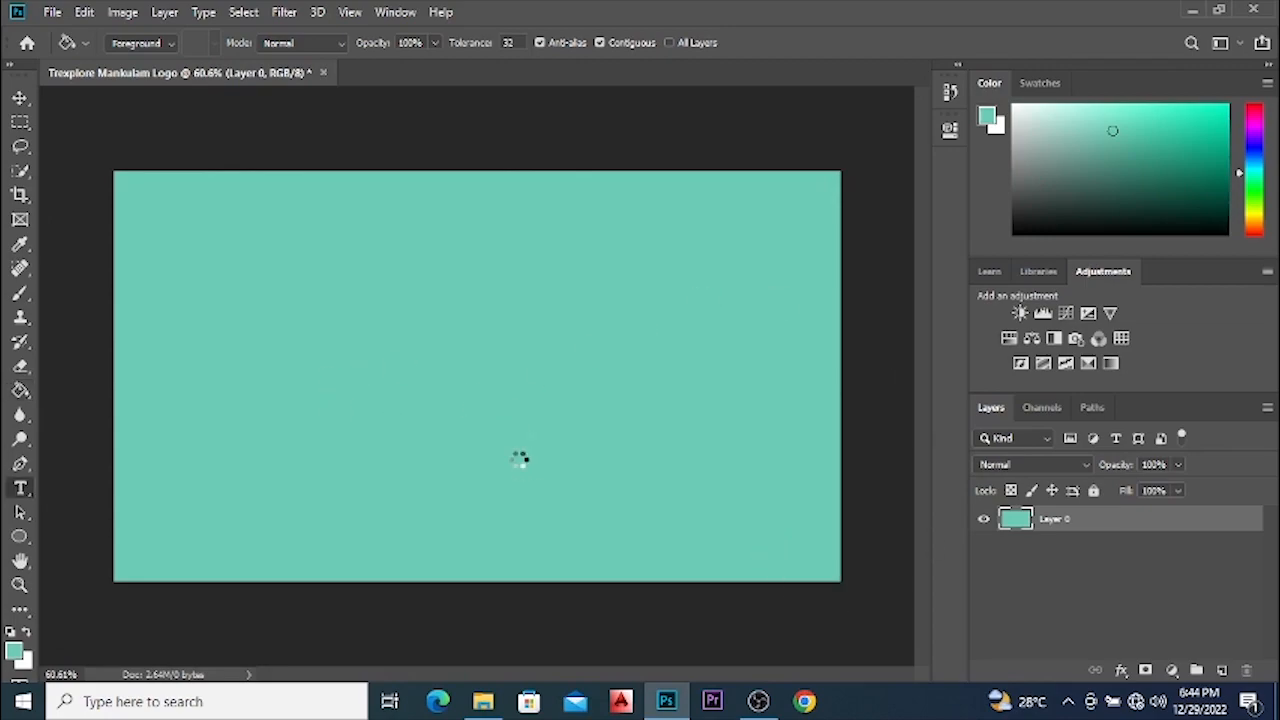
{"action": "left_click", "coordinate": [312, 378]}
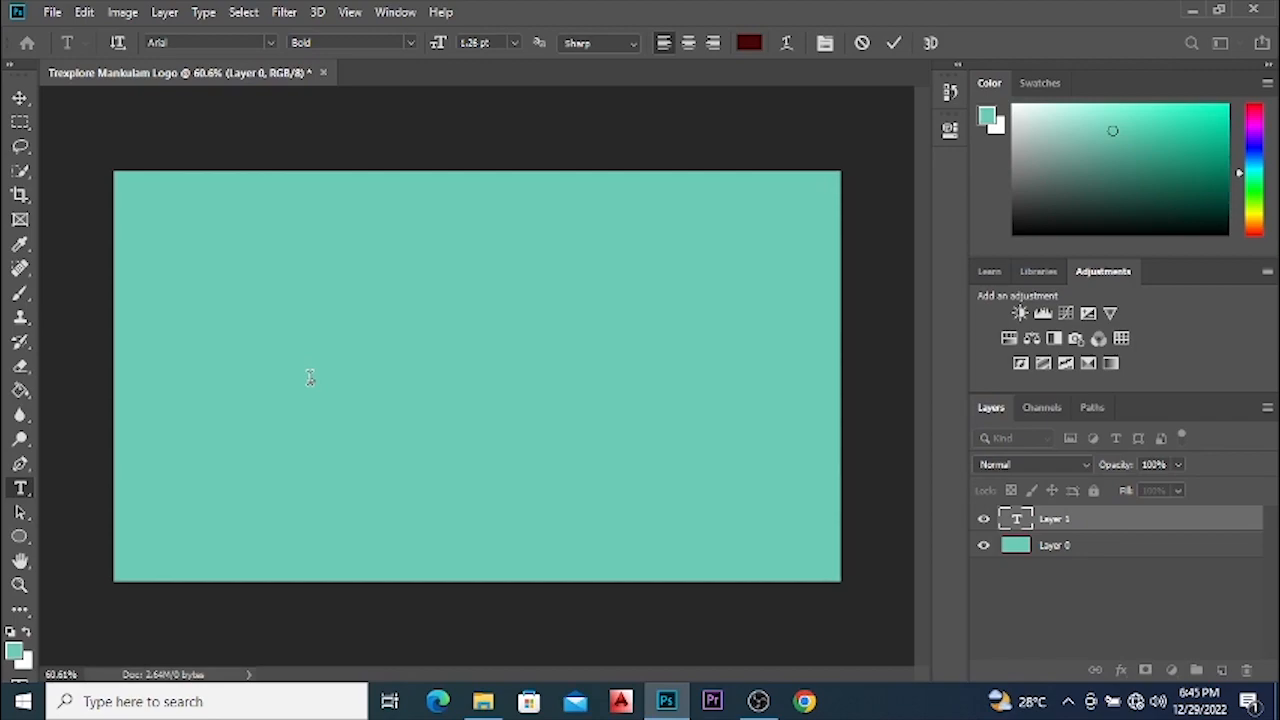
{"action": "left_click", "coordinate": [514, 42]}
{"action": "left_click", "coordinate": [500, 252]}
{"action": "type", "text": "T"}
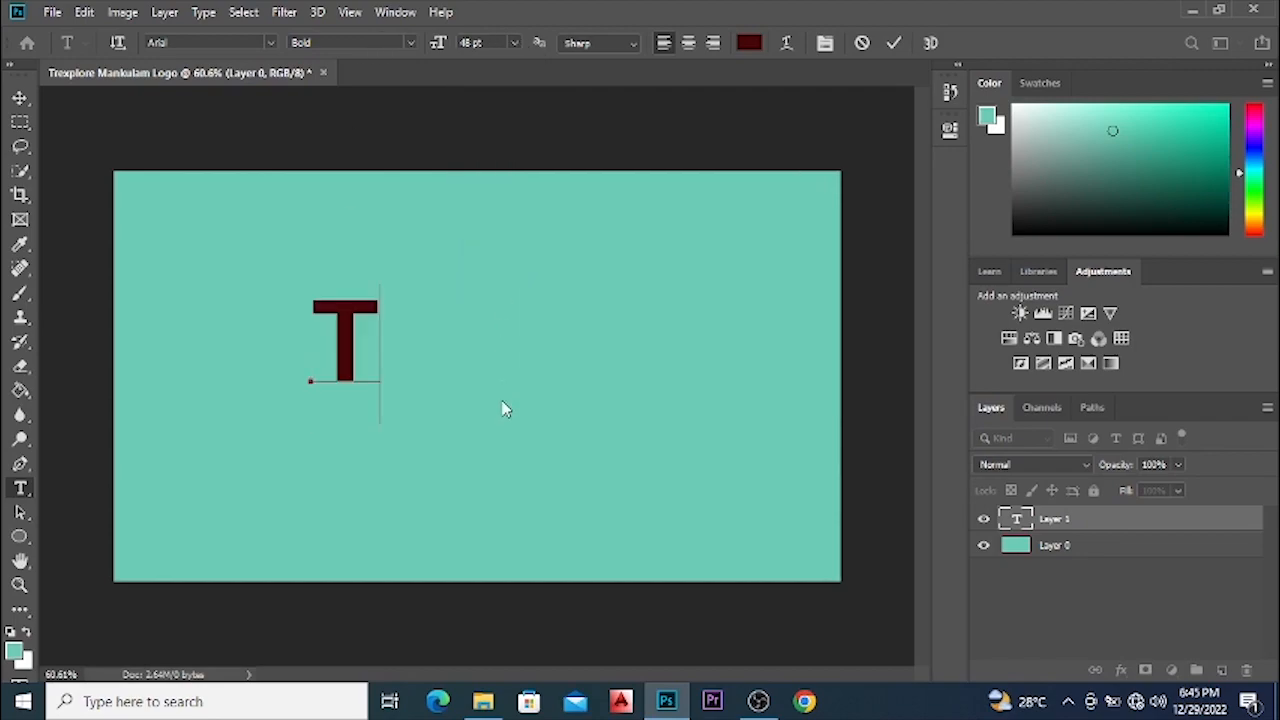
{"action": "key", "text": "BackSpace"}
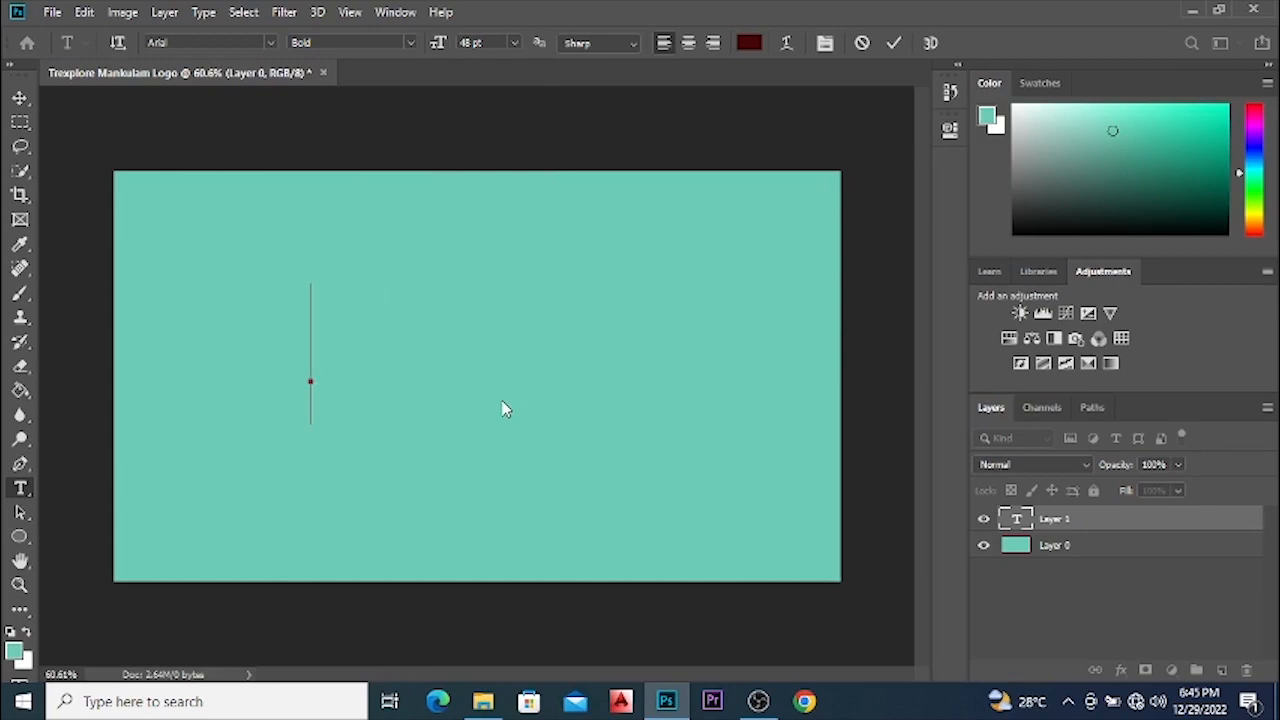
{"action": "left_click", "coordinate": [514, 42]}
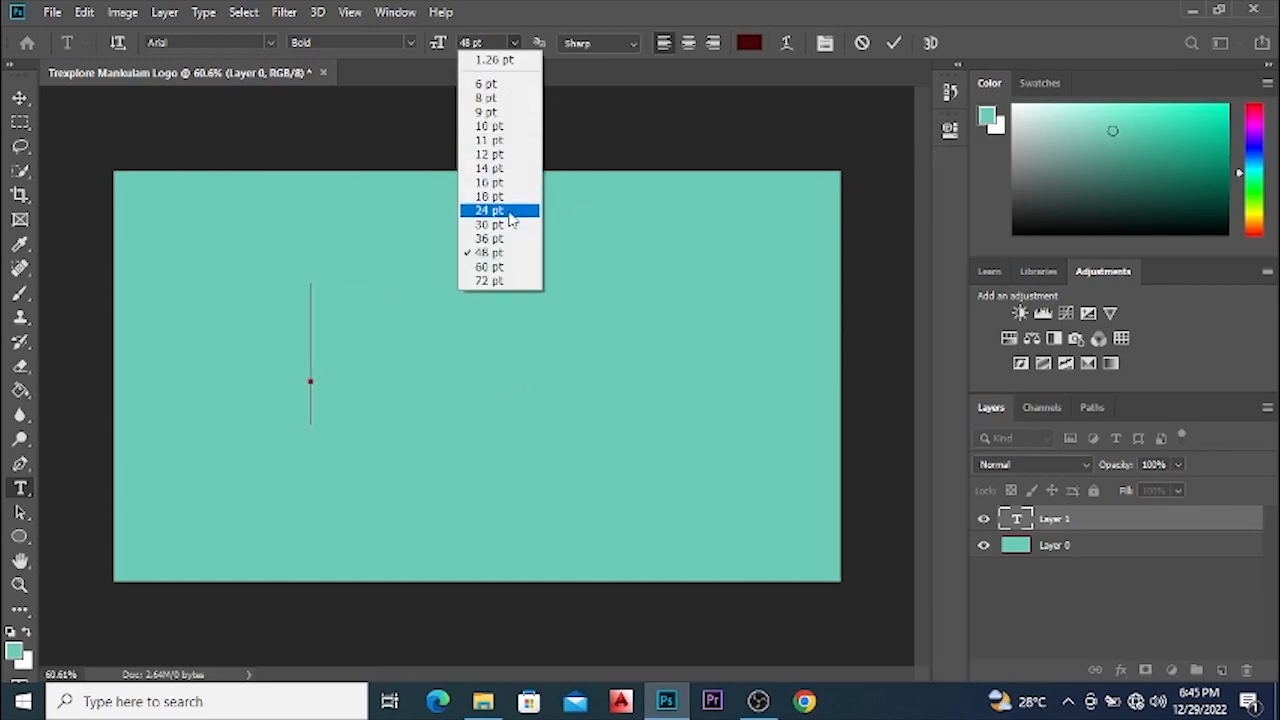
{"action": "left_click", "coordinate": [500, 210]}
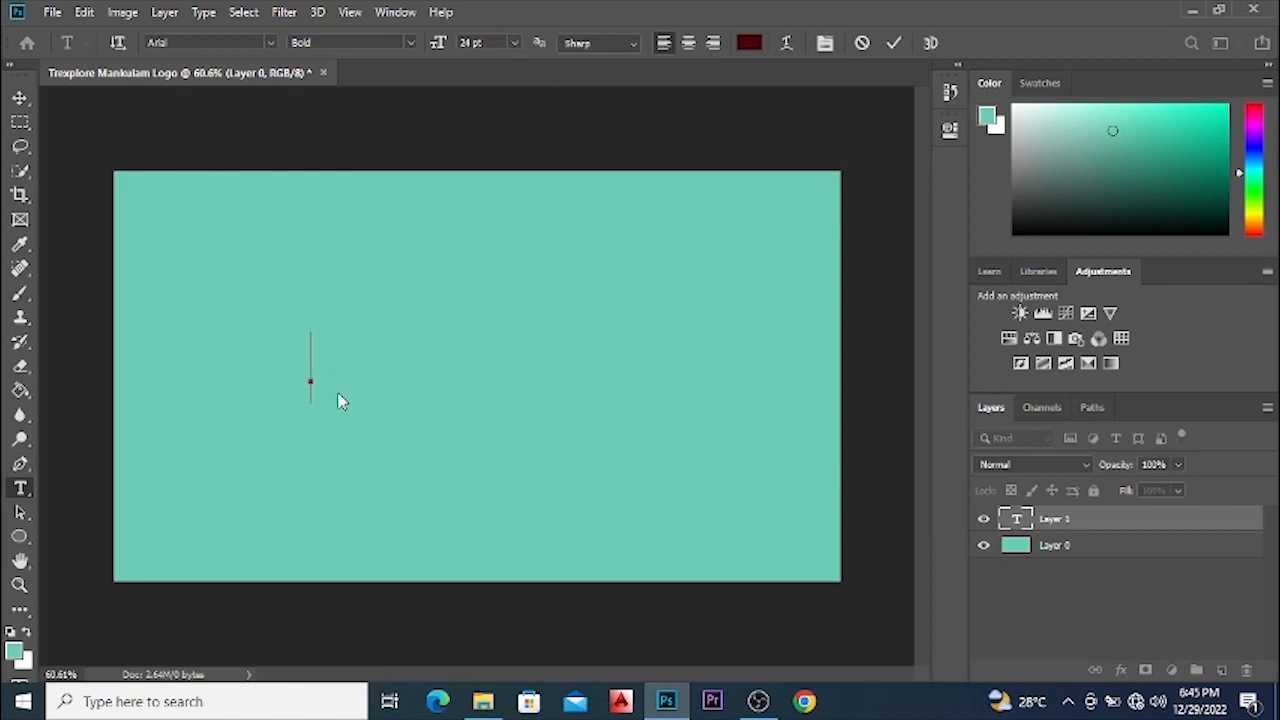
{"action": "type", "text": "Trexplore"}
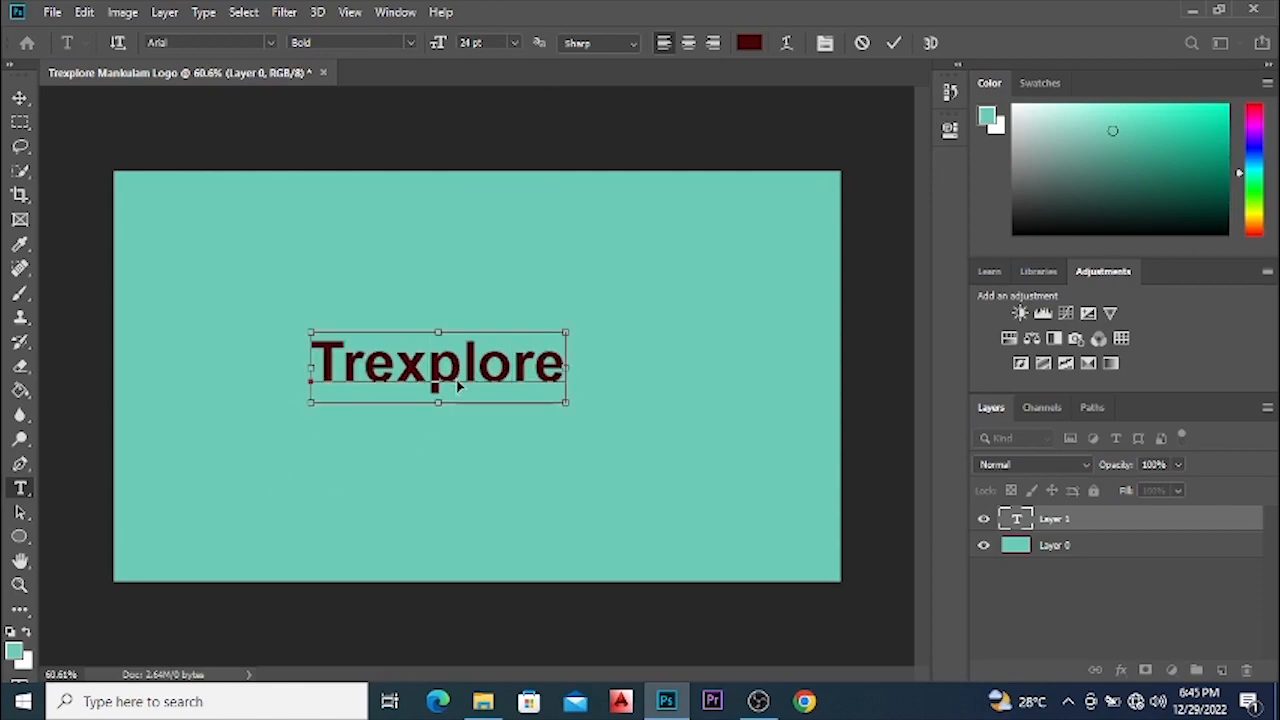
Change the font of the entire "Trexplore" text to CommercialScript BT and commit the text.
{"action": "key", "text": "ctrl+a"}
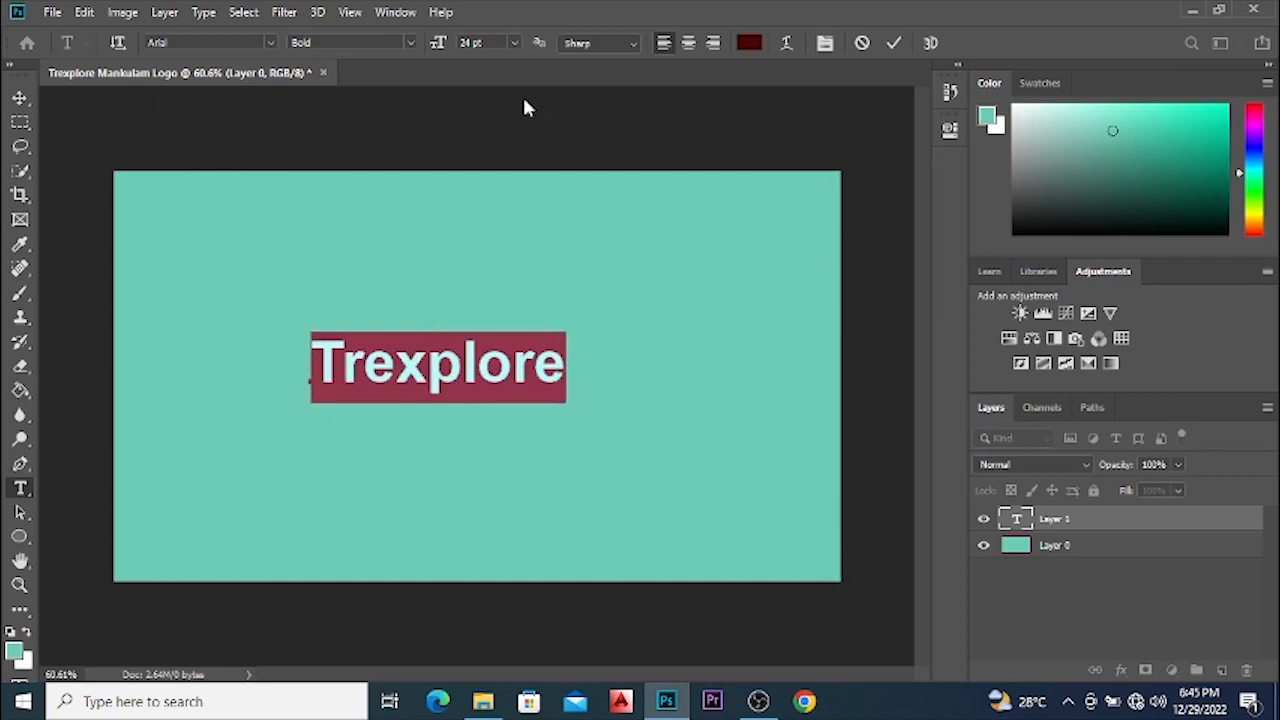
{"action": "left_click", "coordinate": [270, 43]}
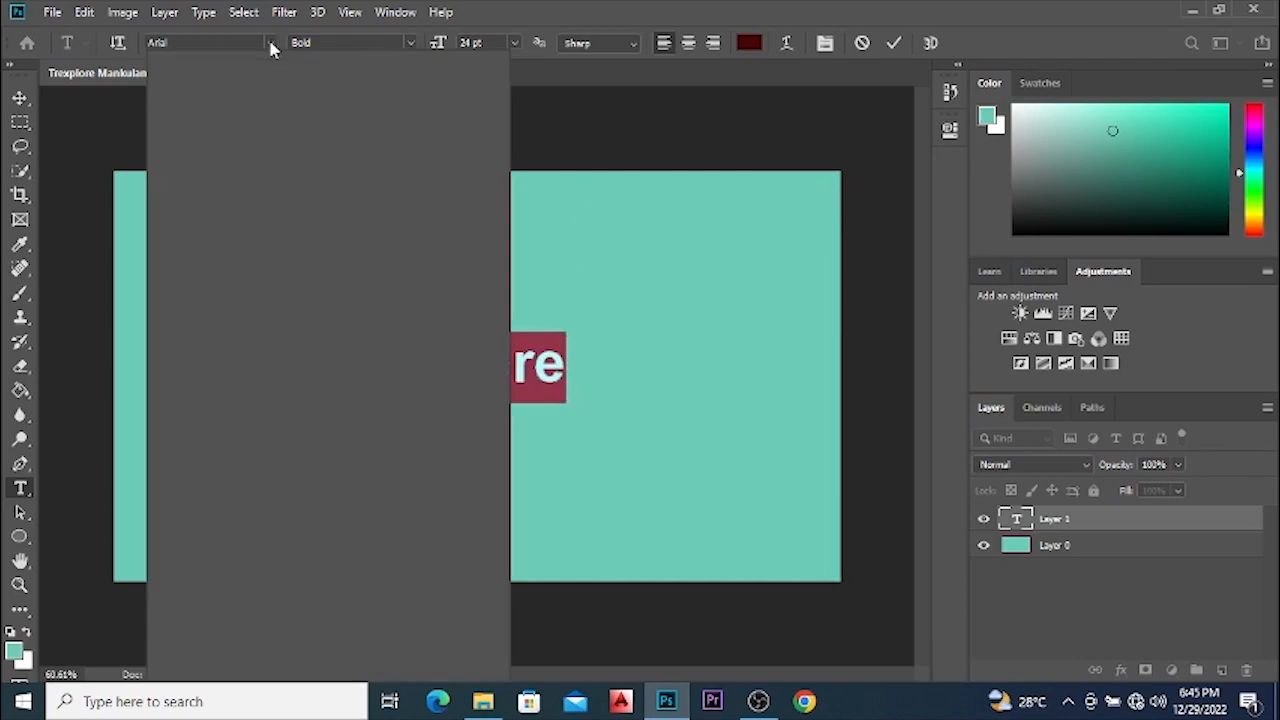
{"action": "left_click", "coordinate": [413, 370]}
{"action": "left_click", "coordinate": [268, 43]}
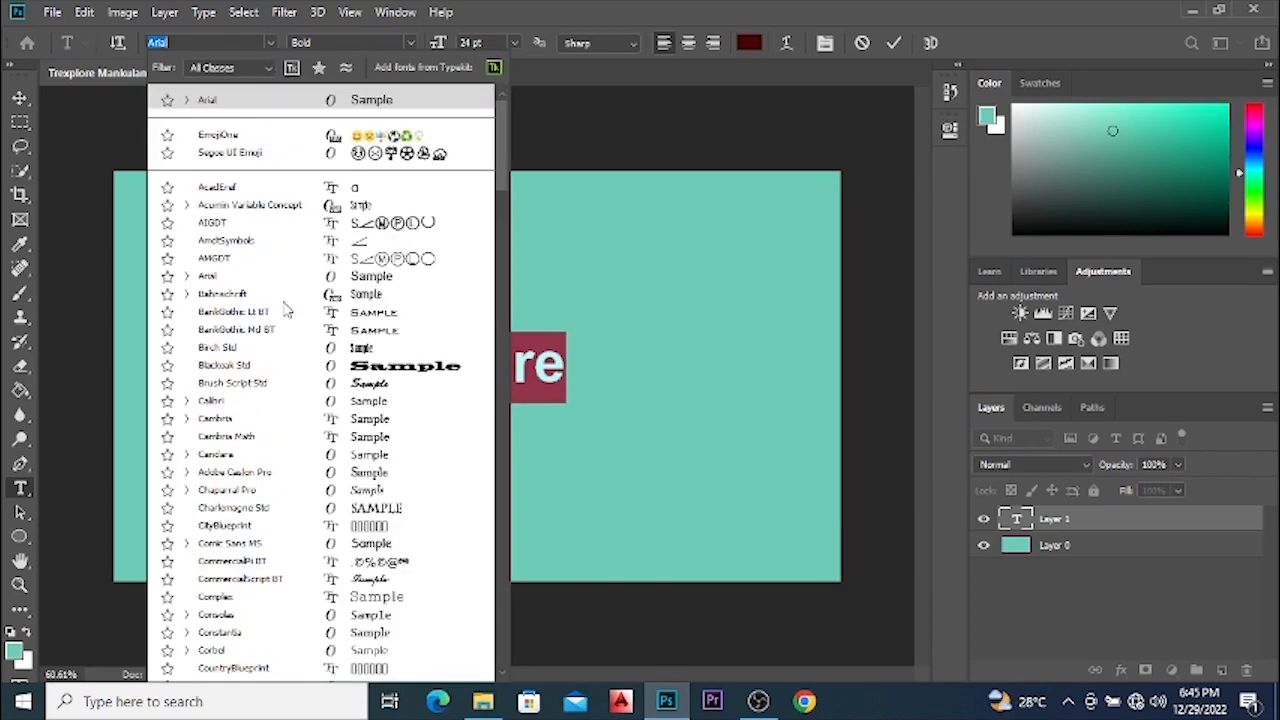
{"action": "scroll", "coordinate": [286, 310], "scroll_direction": "down", "scroll_amount": 2}
{"action": "left_click", "coordinate": [283, 484]}
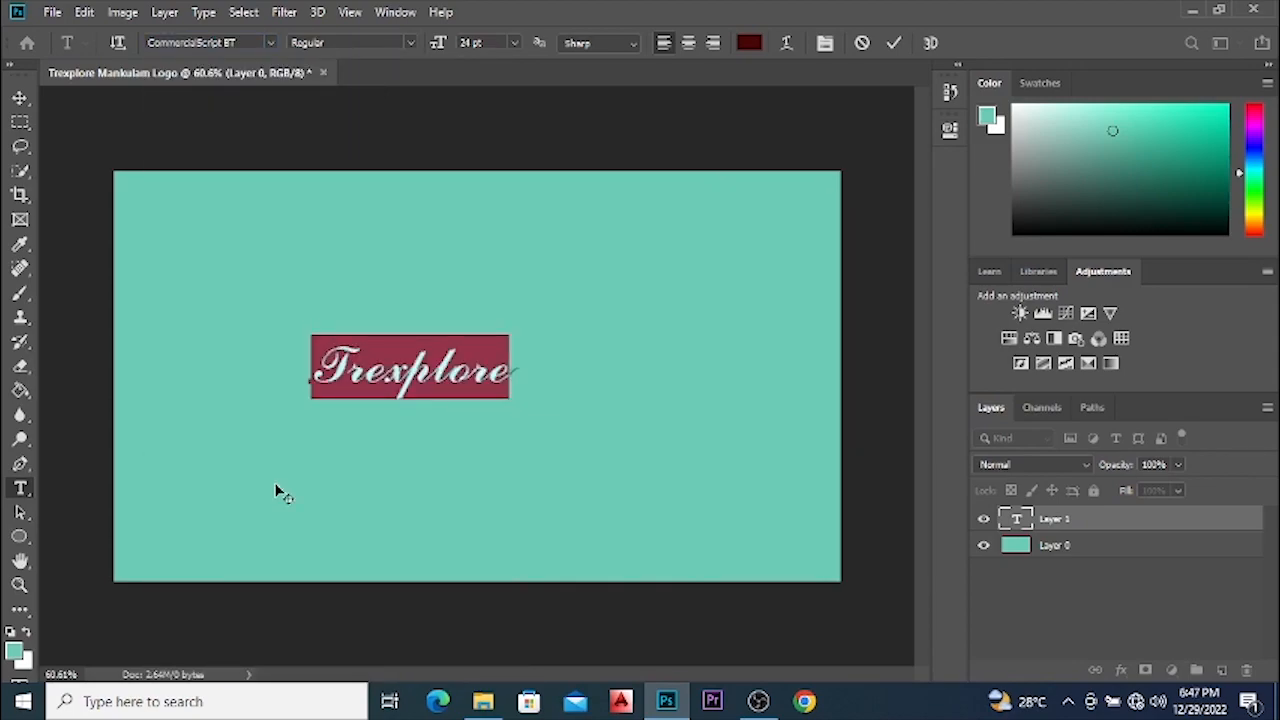
{"action": "left_click", "coordinate": [278, 490]}
Scale the "Trexplore" text to about 194% width and 181% height, and centre it on the canvas at X 640, Y 360 px.
{"action": "scroll", "coordinate": [418, 415], "scroll_direction": "up", "scroll_amount": 3}
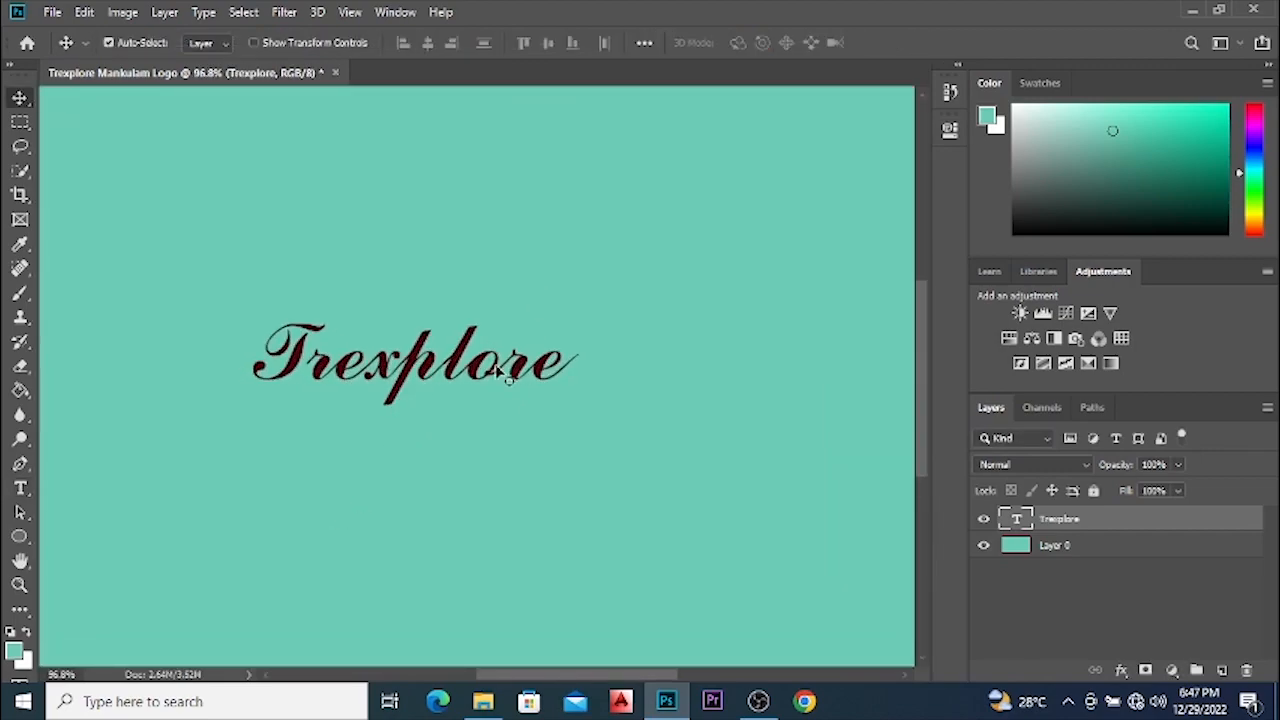
{"action": "key", "text": "ctrl+t"}
{"action": "scroll", "coordinate": [512, 375], "scroll_direction": "down", "scroll_amount": 3}
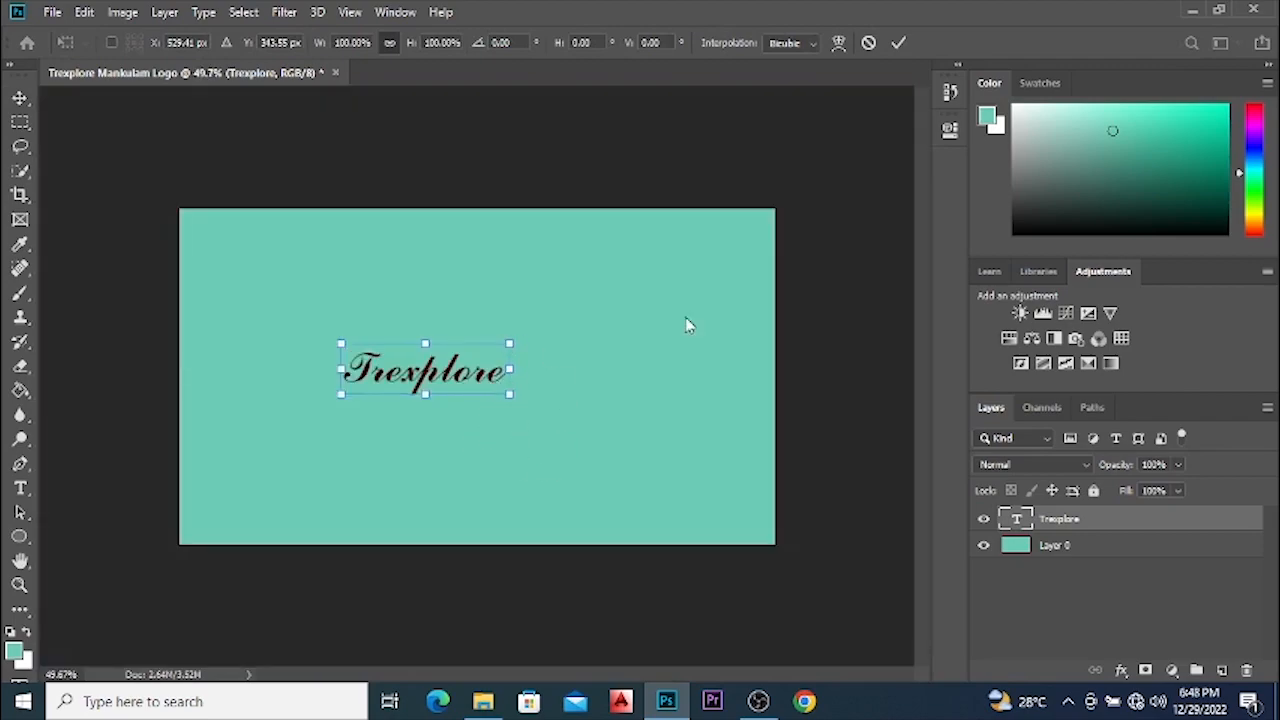
{"action": "left_click_drag", "start_coordinate": [509, 370], "coordinate": [626, 368]}
{"action": "left_click_drag", "start_coordinate": [343, 369], "coordinate": [328, 369]}
{"action": "left_click_drag", "start_coordinate": [626, 369], "coordinate": [656, 370]}
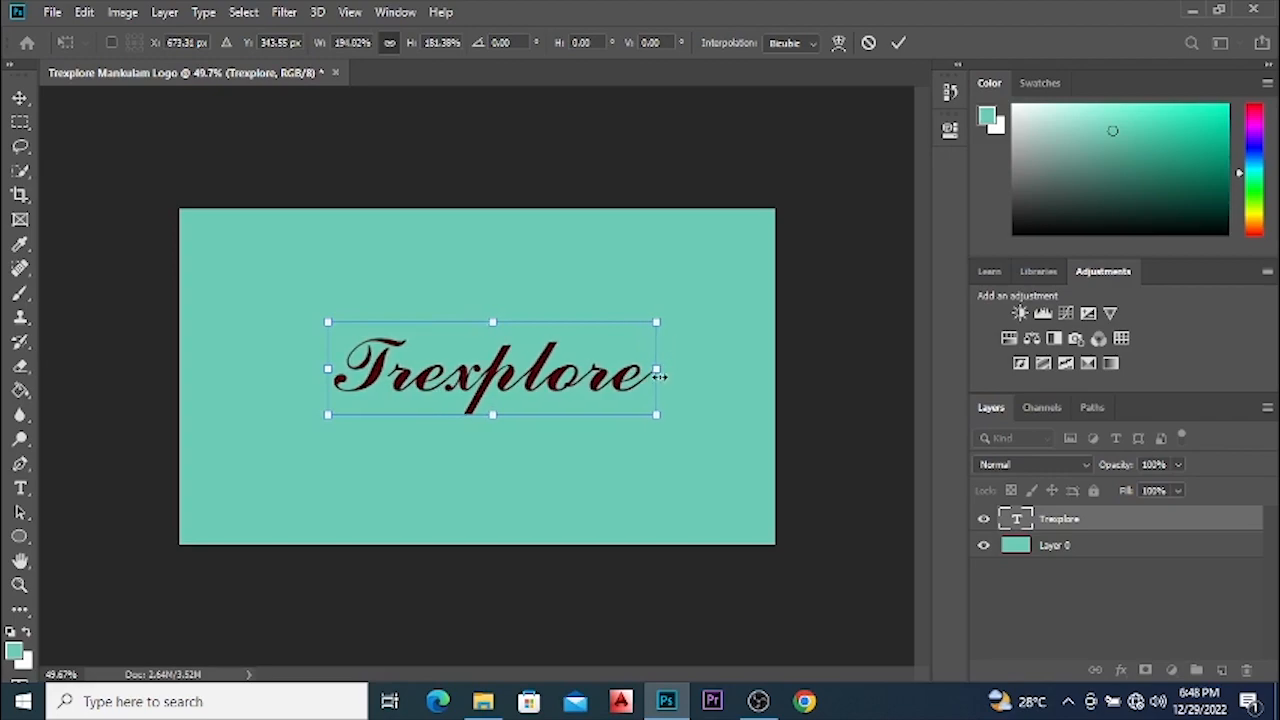
{"action": "mouse_move", "coordinate": [466, 387]}
{"action": "left_mouse_down"}
{"action": "mouse_move", "coordinate": [450, 383]}
{"action": "mouse_move", "coordinate": [452, 397]}
{"action": "left_mouse_up"}
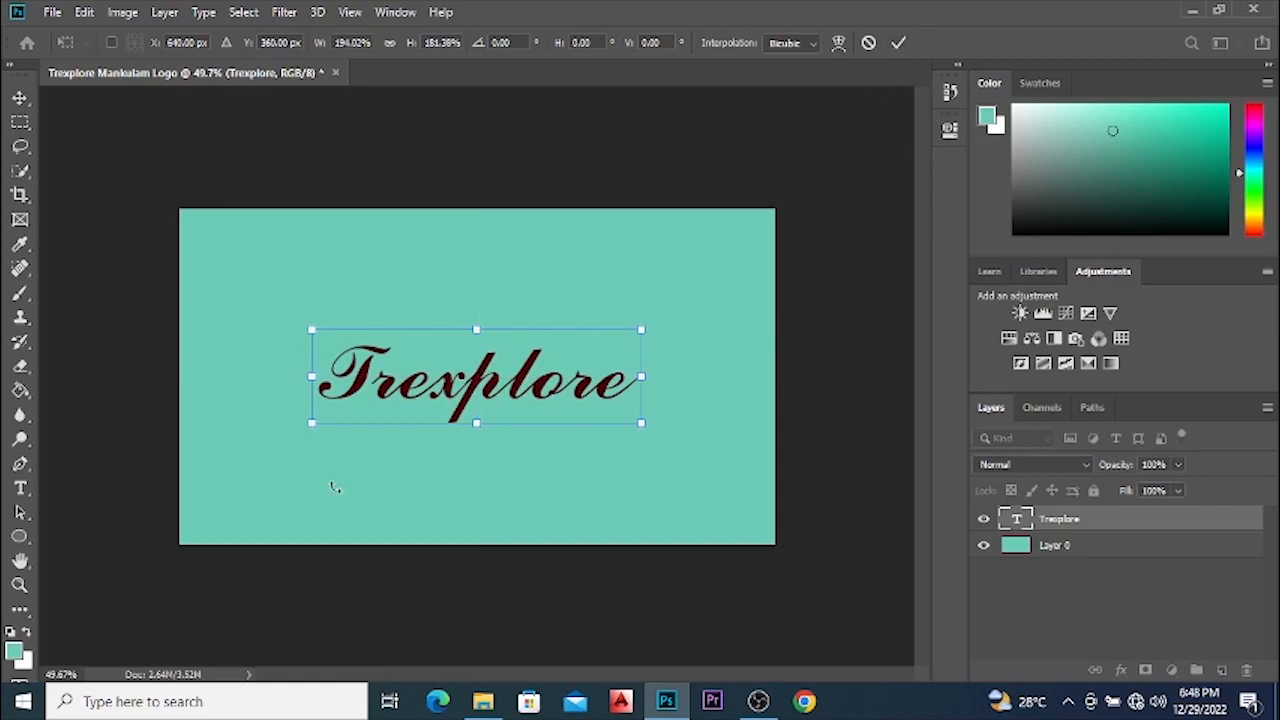
{"action": "left_click", "coordinate": [898, 42]}
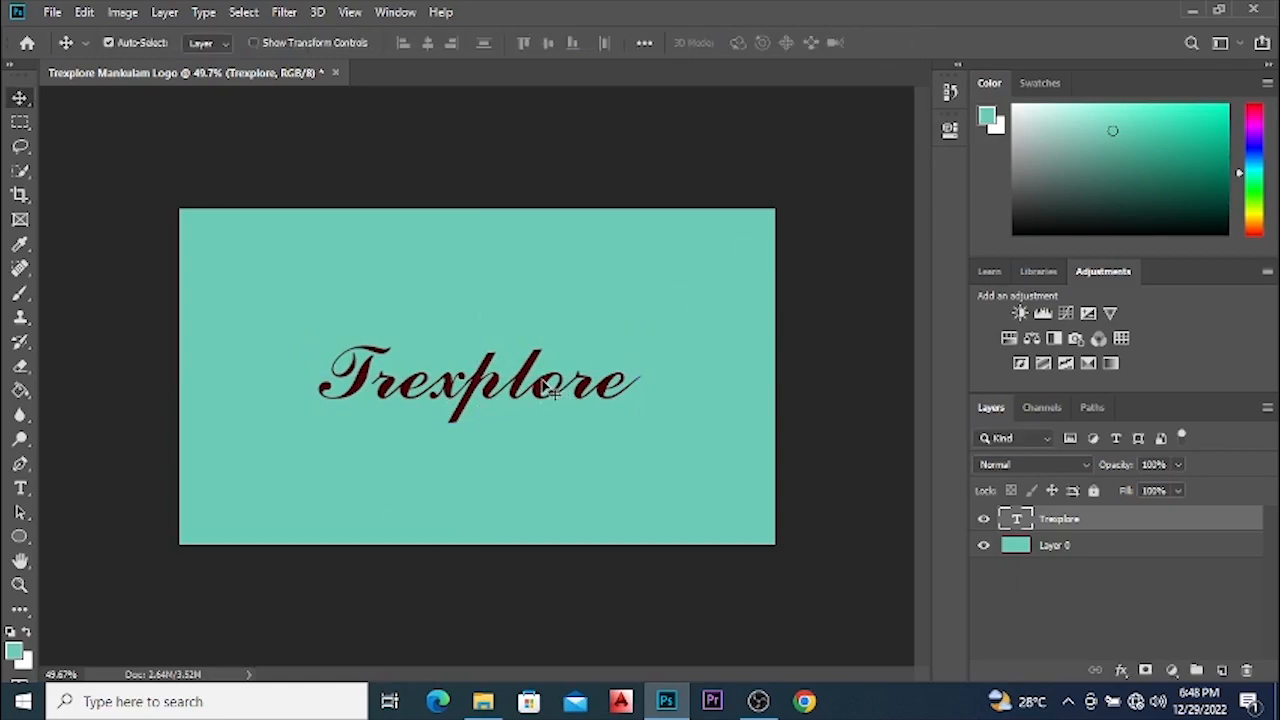
Recolour the entire "Trexplore" text white and commit the change.
{"action": "key", "text": "t"}
{"action": "left_click", "coordinate": [562, 473]}
{"action": "key", "text": "ctrl+a"}
{"action": "left_click", "coordinate": [749, 42]}
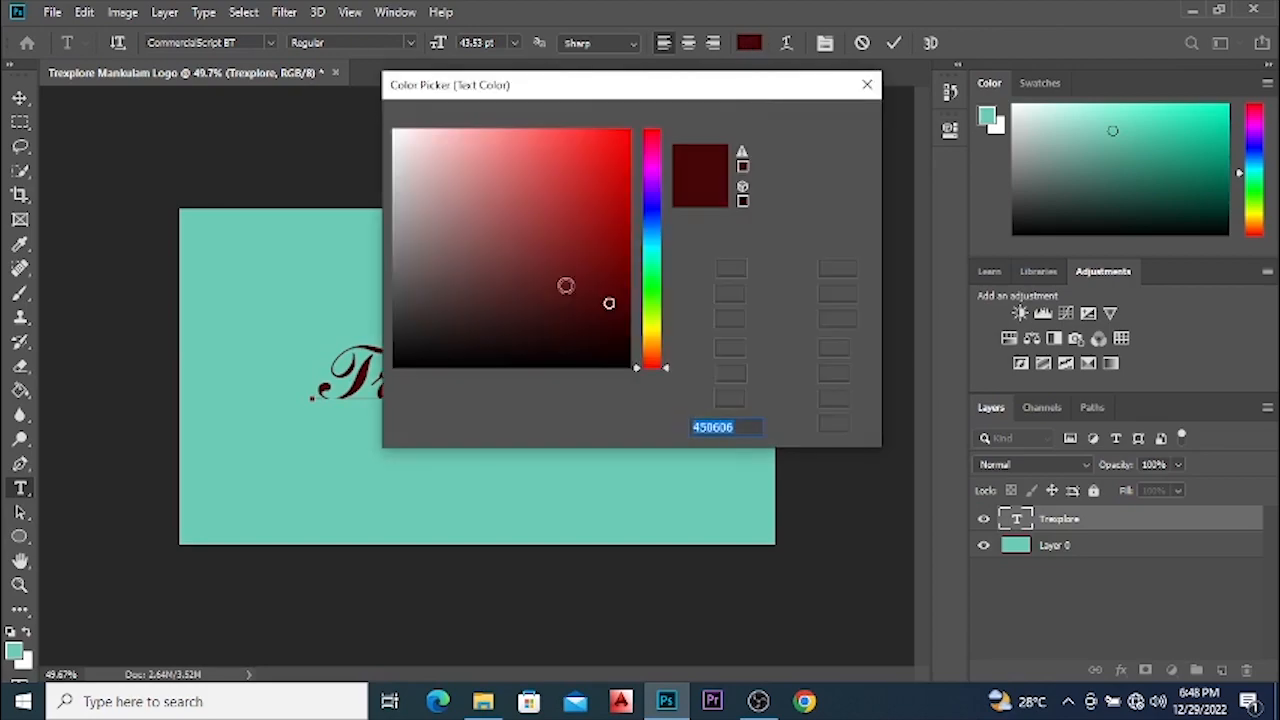
{"action": "left_click", "coordinate": [451, 148]}
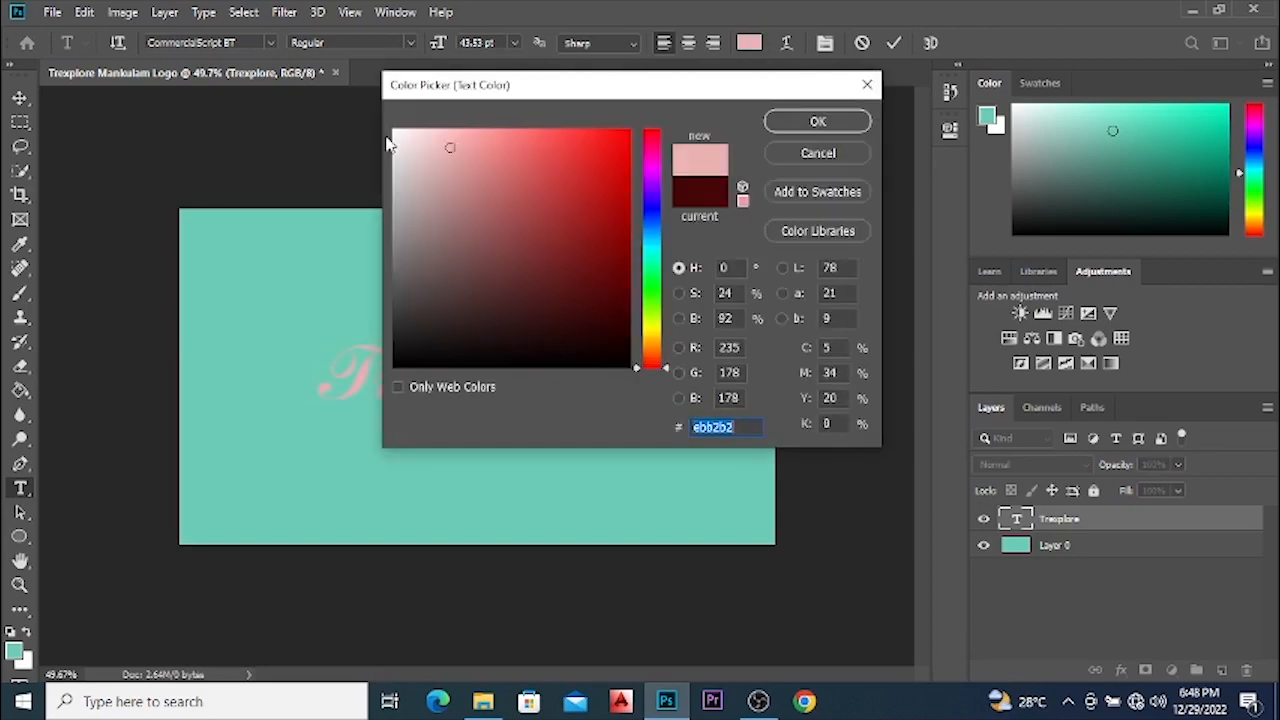
{"action": "left_click", "coordinate": [400, 146]}
{"action": "left_click", "coordinate": [840, 122]}
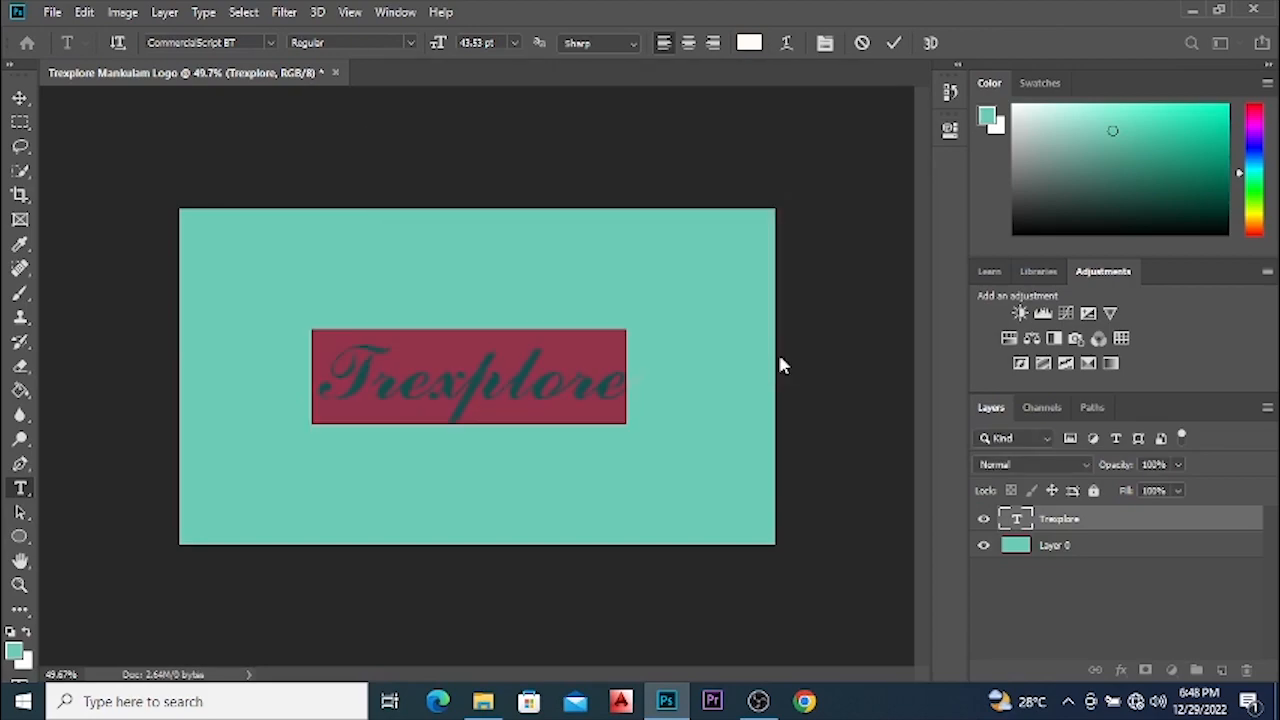
{"action": "left_click", "coordinate": [894, 42]}
{"action": "key", "text": "v"}
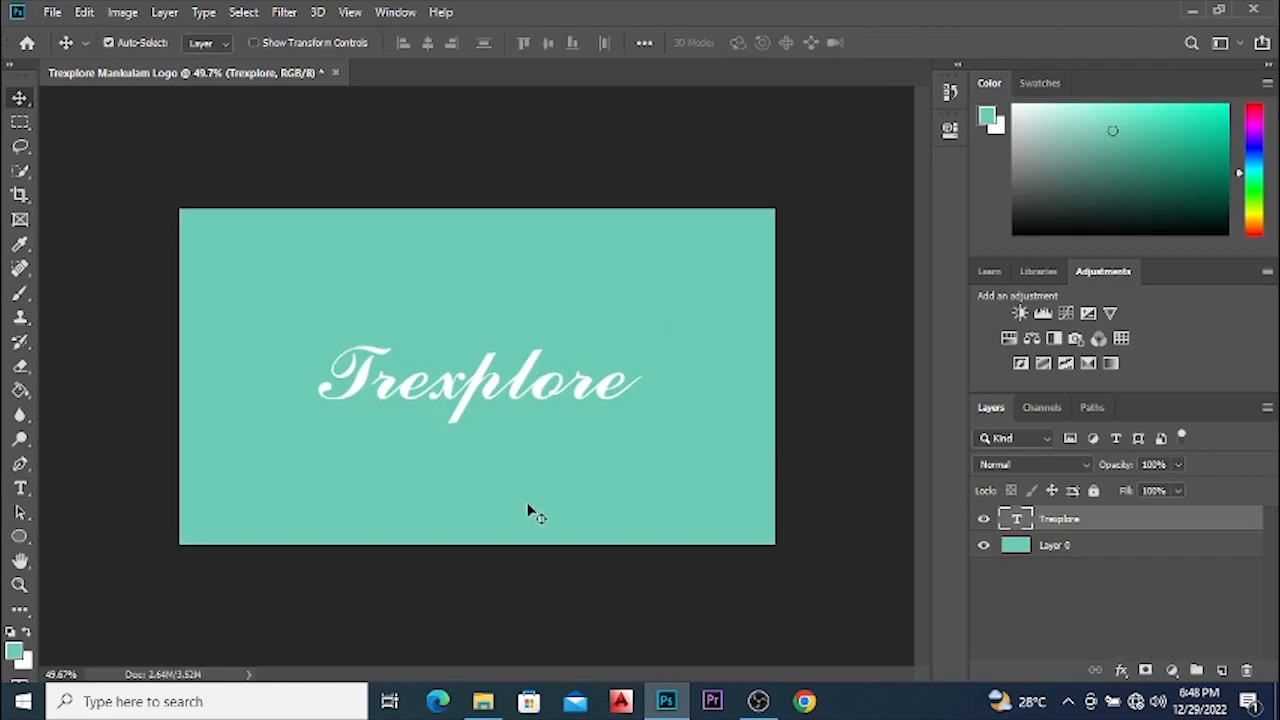
Start a new text line just below the "plore" part of "Trexplore" in Arial Bold at 9 pt.
{"action": "scroll", "coordinate": [523, 447], "scroll_direction": "up", "scroll_amount": 1}
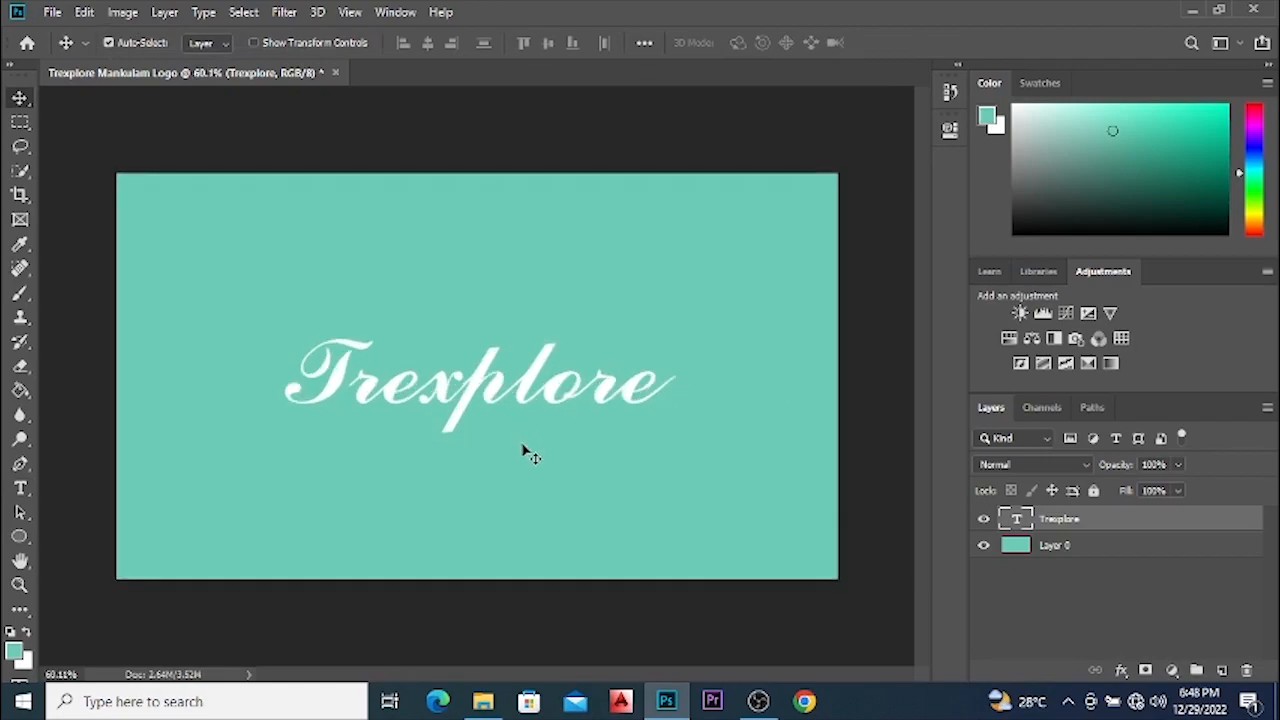
{"action": "key", "text": "t"}
{"action": "left_click", "coordinate": [479, 432]}
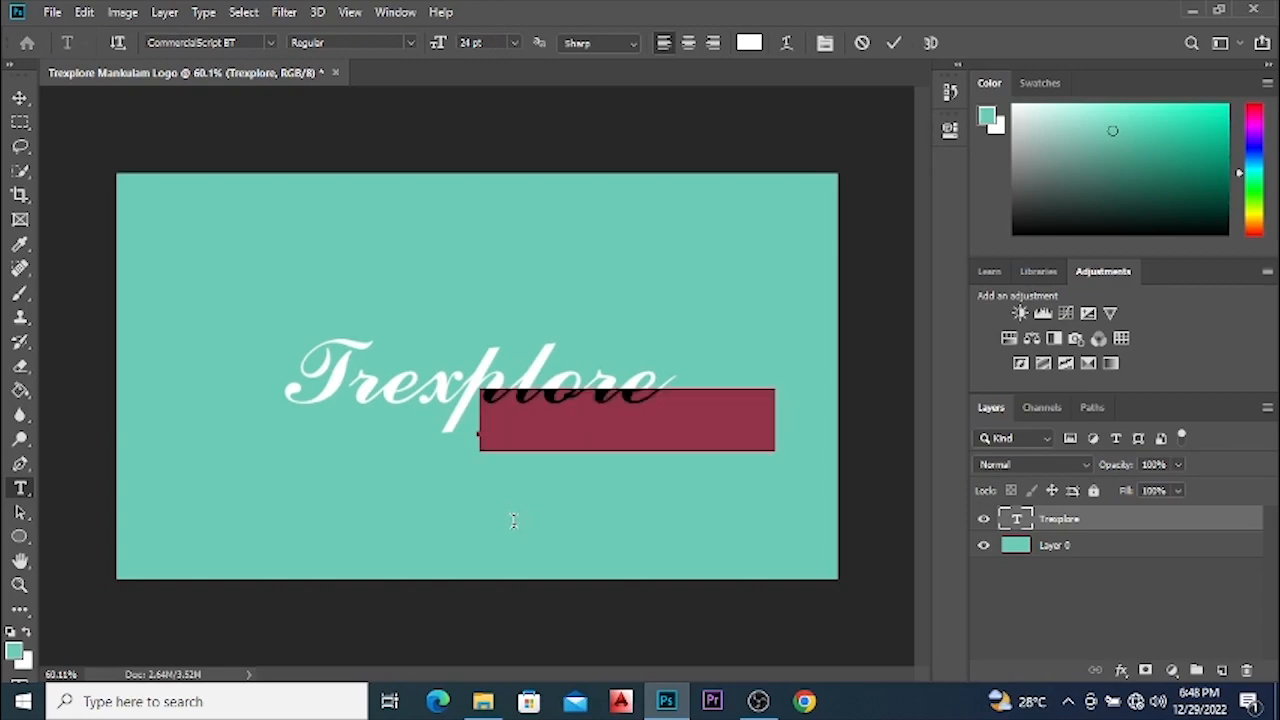
{"action": "left_click", "coordinate": [270, 43]}
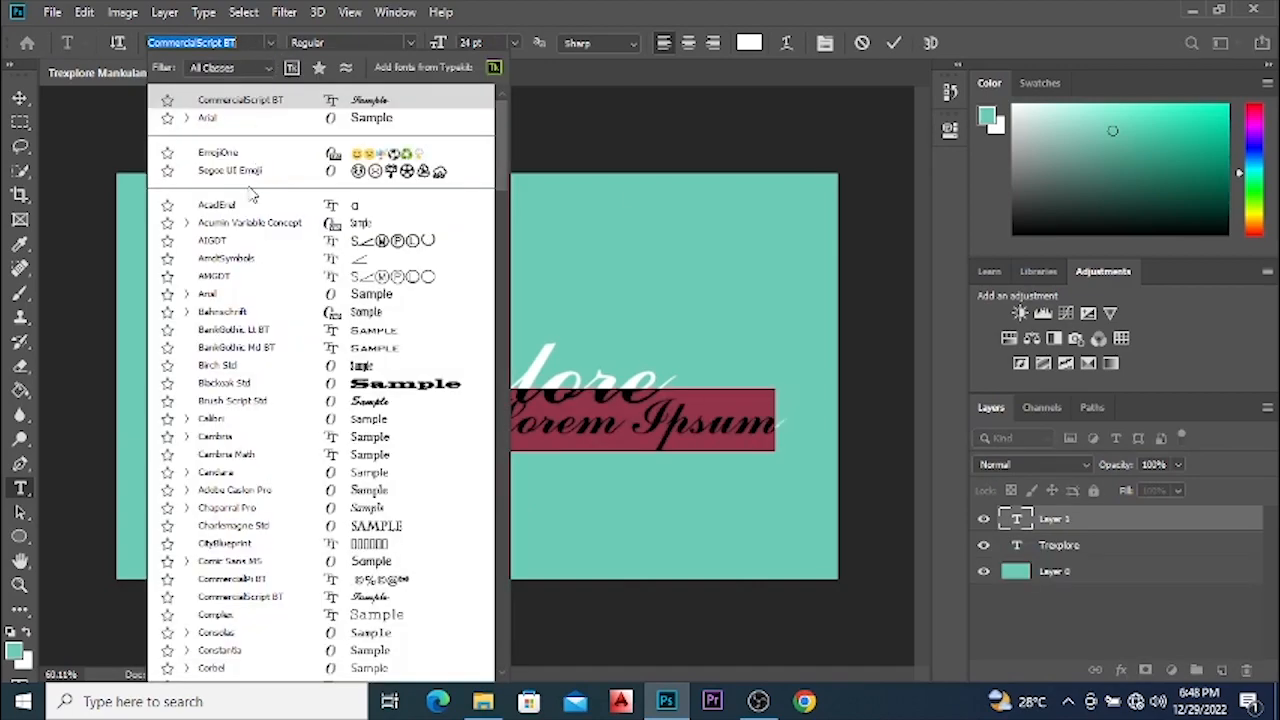
{"action": "left_click", "coordinate": [237, 297]}
{"action": "left_click", "coordinate": [410, 43]}
{"action": "left_click", "coordinate": [375, 90]}
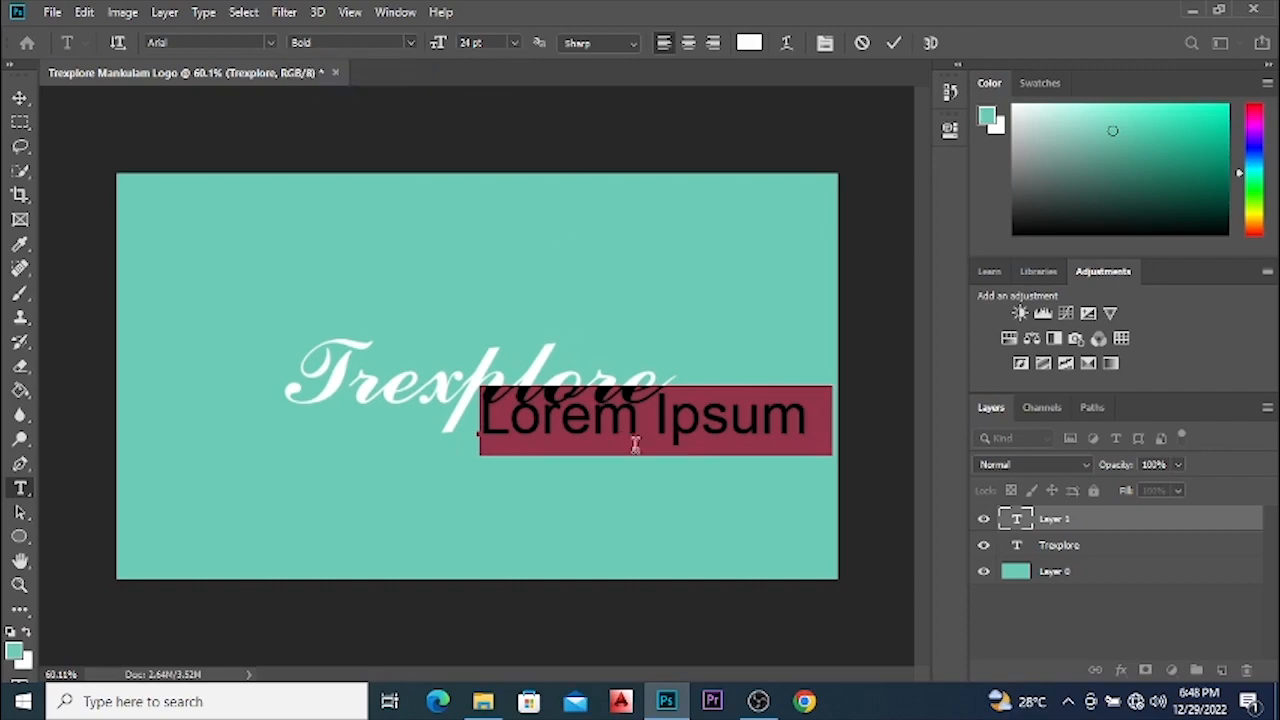
{"action": "left_click", "coordinate": [514, 43]}
{"action": "left_click", "coordinate": [492, 112]}
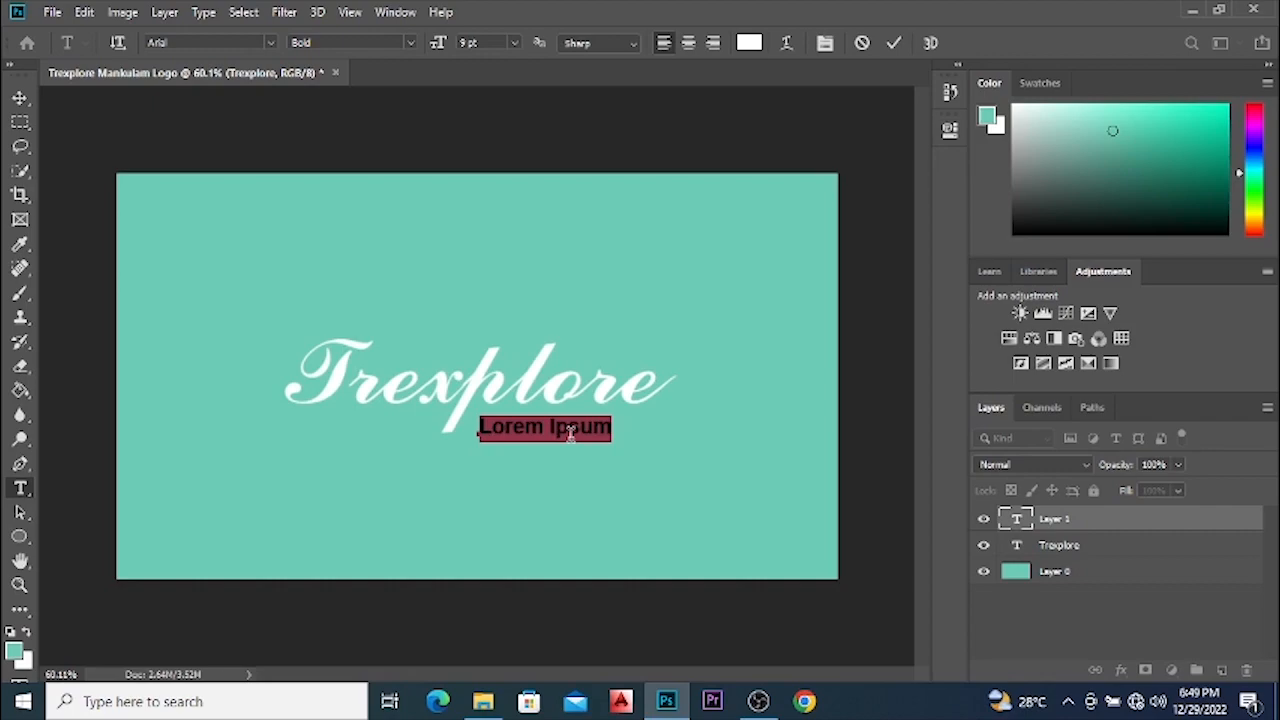
Enter "MANKULAM" as the tagline text and commit it.
{"action": "type", "text": "AM"}
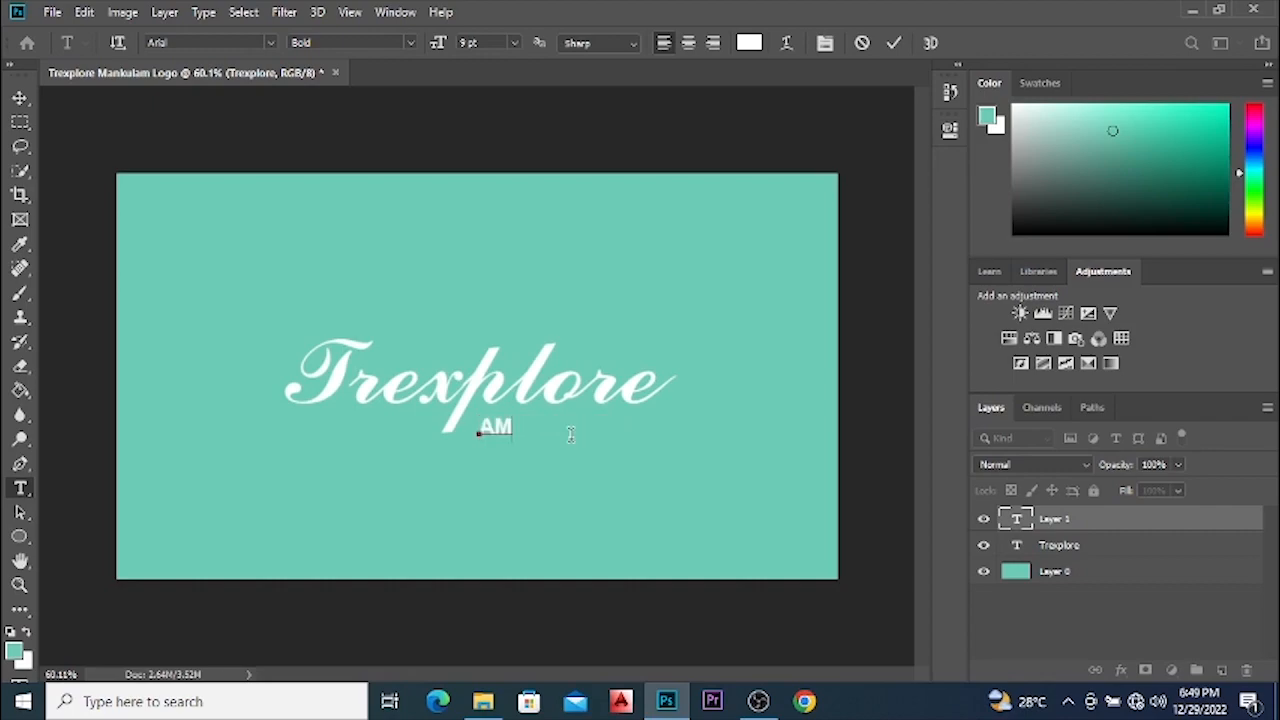
{"action": "key", "text": "BackSpace"}
{"action": "key", "text": "BackSpace"}
{"action": "type", "text": "MANKULAM"}
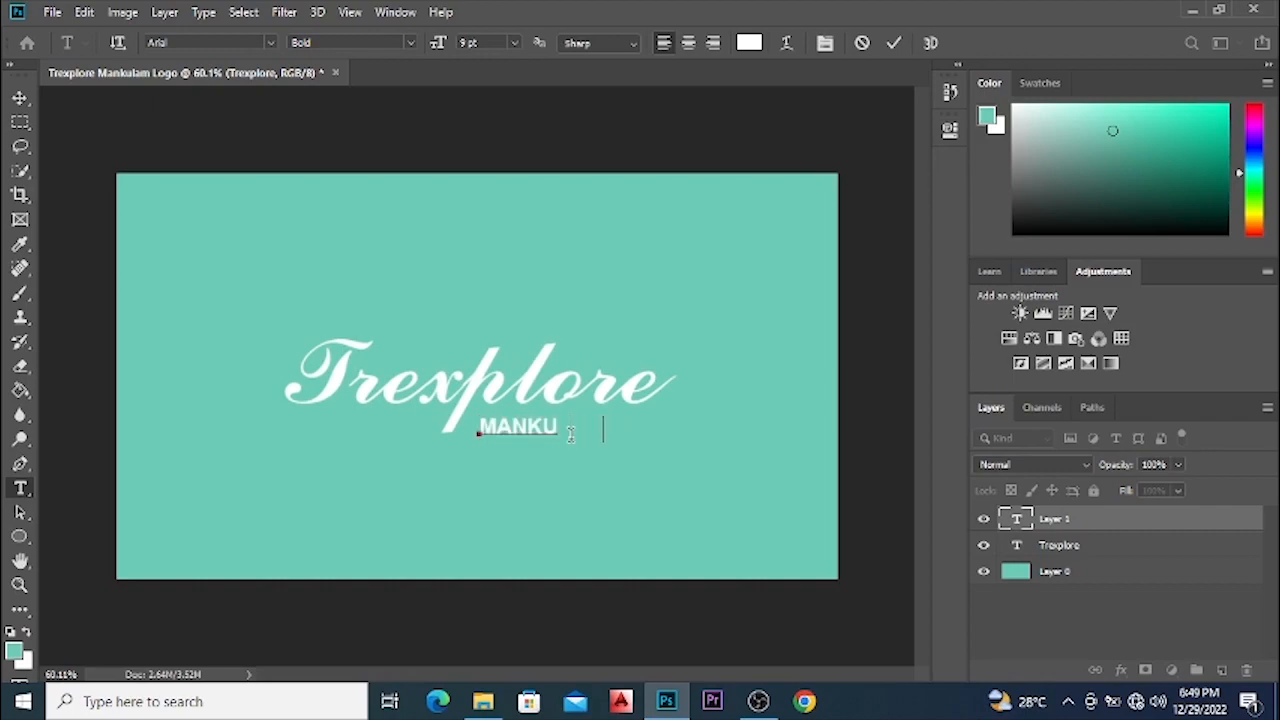
{"action": "left_click", "coordinate": [895, 43]}
Stretch the "MANKULAM" text horizontally to about 160% width, ending flush with the end of "Trexplore", and commit the transform.
{"action": "scroll", "coordinate": [590, 450], "scroll_direction": "up", "scroll_amount": 3}
{"action": "scroll", "coordinate": [600, 478], "scroll_direction": "down", "scroll_amount": 1}
{"action": "key", "text": "v"}
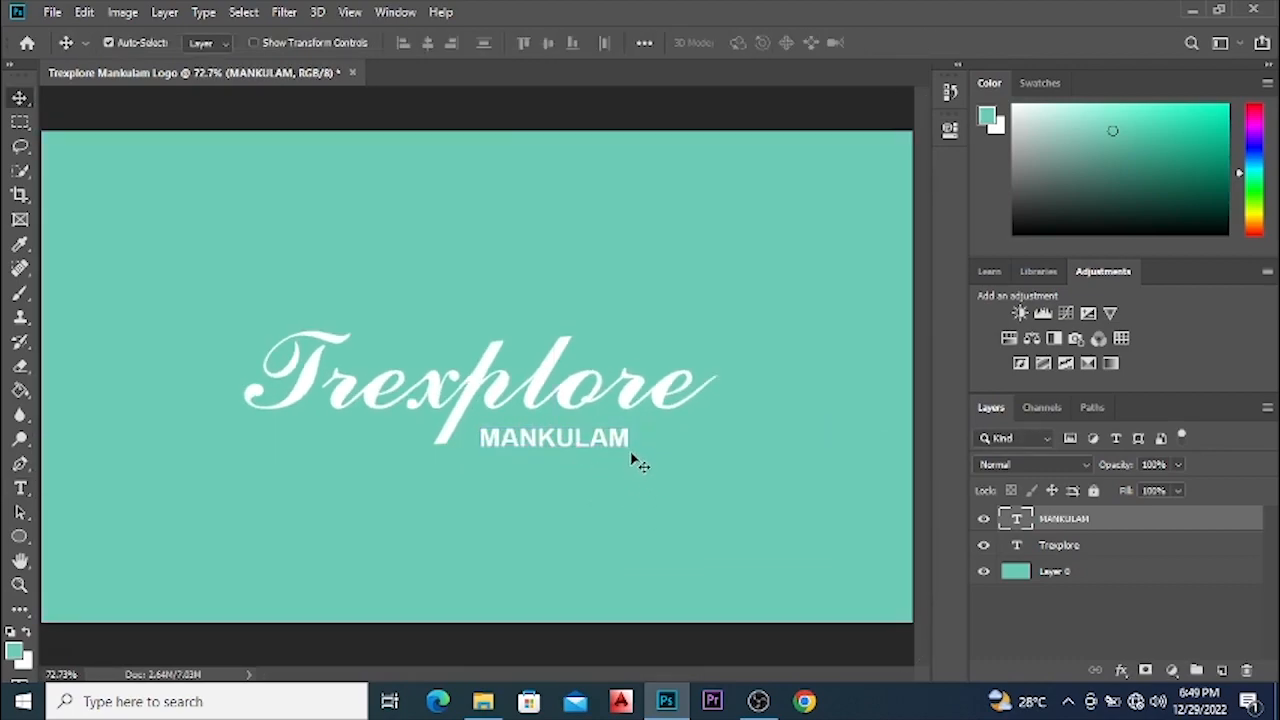
{"action": "key", "text": "ctrl+t"}
{"action": "left_click_drag", "start_coordinate": [627, 440], "coordinate": [718, 440]}
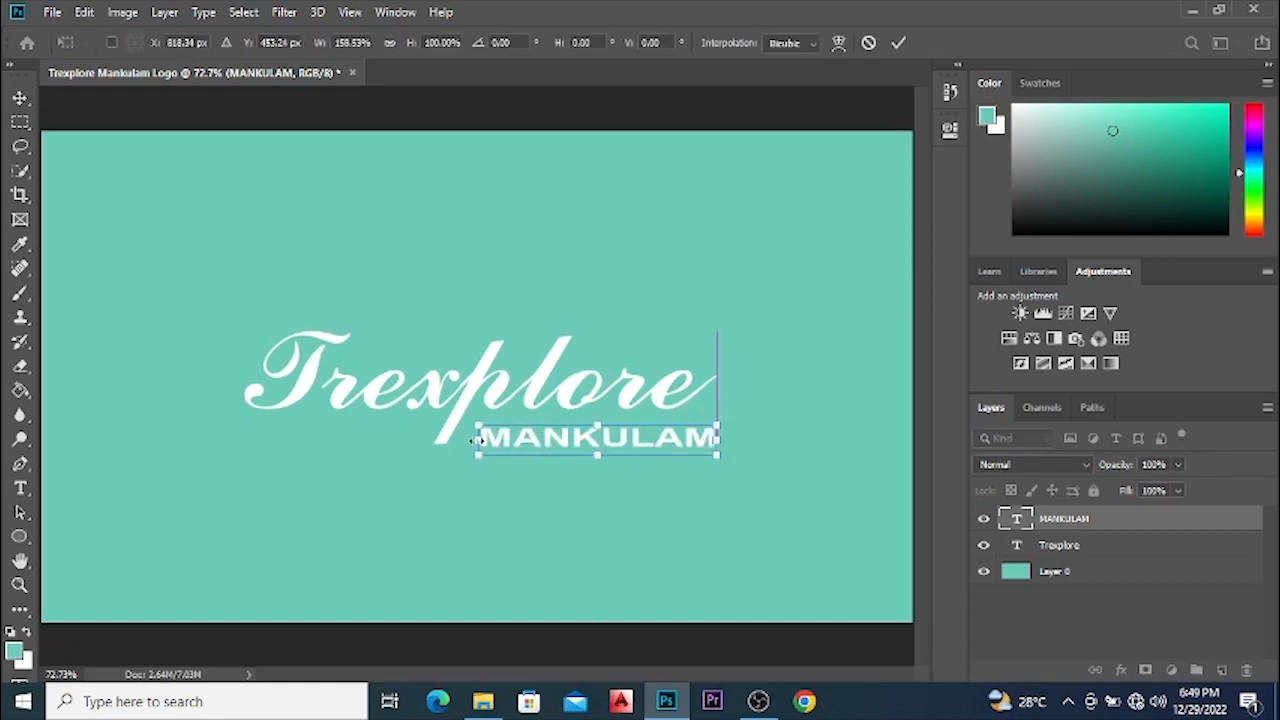
{"action": "left_click_drag", "start_coordinate": [477, 440], "coordinate": [466, 440]}
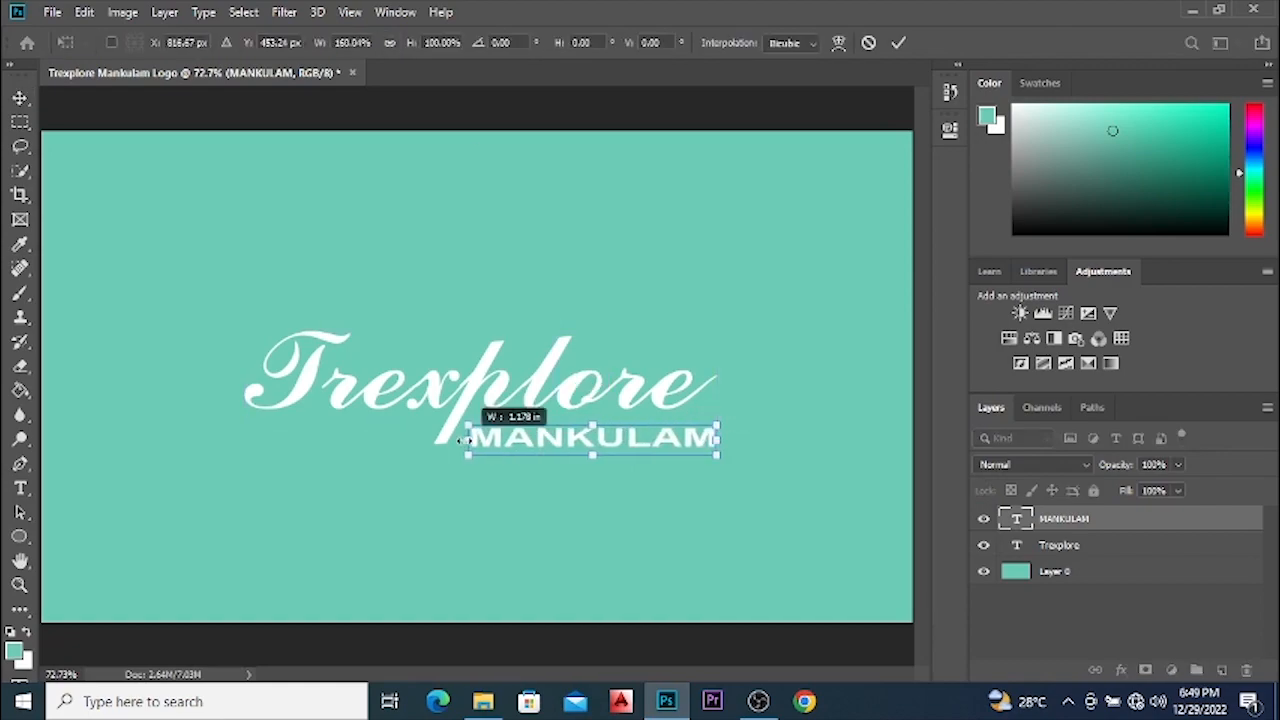
{"action": "left_click", "coordinate": [898, 42]}
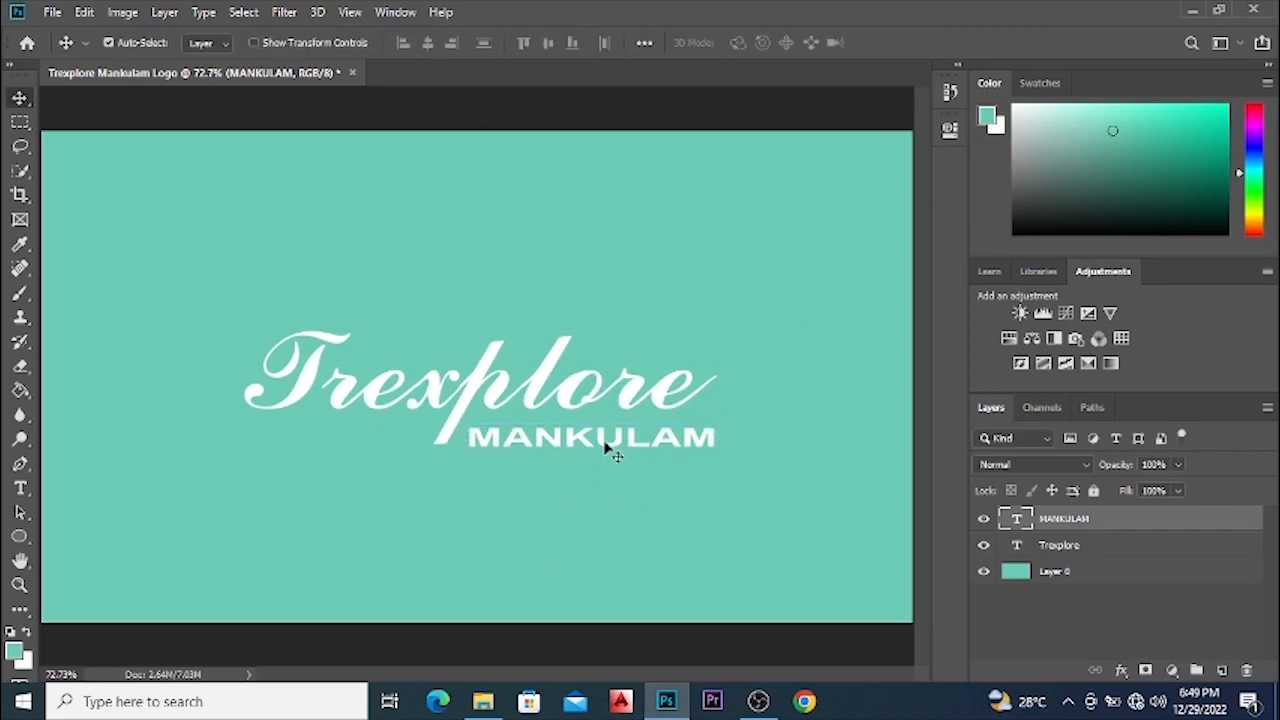
Reposition the "MANKULAM" text under "Trexplore" to about X 809, Y 451 px.
{"action": "key", "text": "ctrl+t"}
{"action": "left_click_drag", "start_coordinate": [590, 448], "coordinate": [578, 440]}
{"action": "key", "text": "Down"}
{"action": "key", "text": "Down"}
{"action": "key", "text": "Down"}
{"action": "key", "text": "Down"}
{"action": "key", "text": "Down"}
{"action": "key", "text": "Down"}
{"action": "key", "text": "Down"}
{"action": "key", "text": "Down"}
{"action": "key", "text": "Down"}
{"action": "key", "text": "Down"}
{"action": "key", "text": "Down"}
{"action": "key", "text": "Down"}
{"action": "key", "text": "Down"}
{"action": "key", "text": "Down"}
{"action": "key", "text": "Down"}
{"action": "key", "text": "Down"}
{"action": "key", "text": "Down"}
{"action": "key", "text": "Down"}
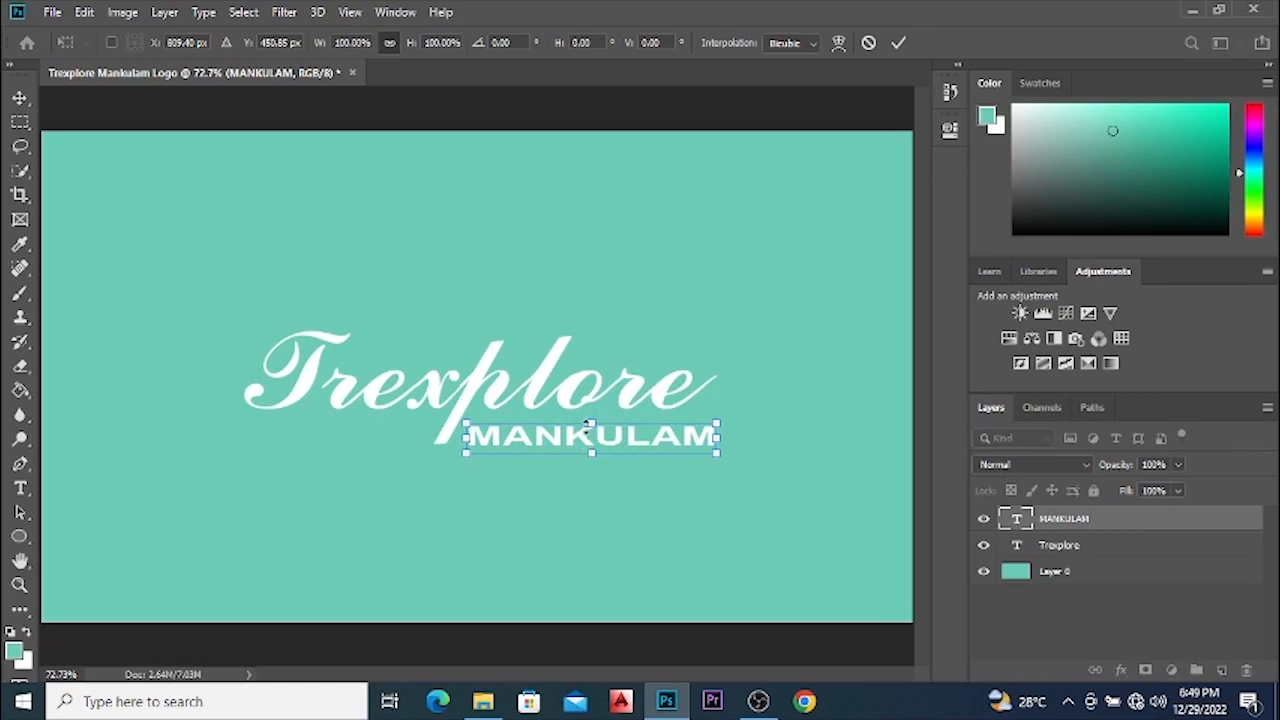
Stretch the "MANKULAM" text vertically to about 121% height and commit the transform.
{"action": "left_click_drag", "start_coordinate": [591, 424], "coordinate": [591, 418]}
{"action": "key", "text": "Down"}
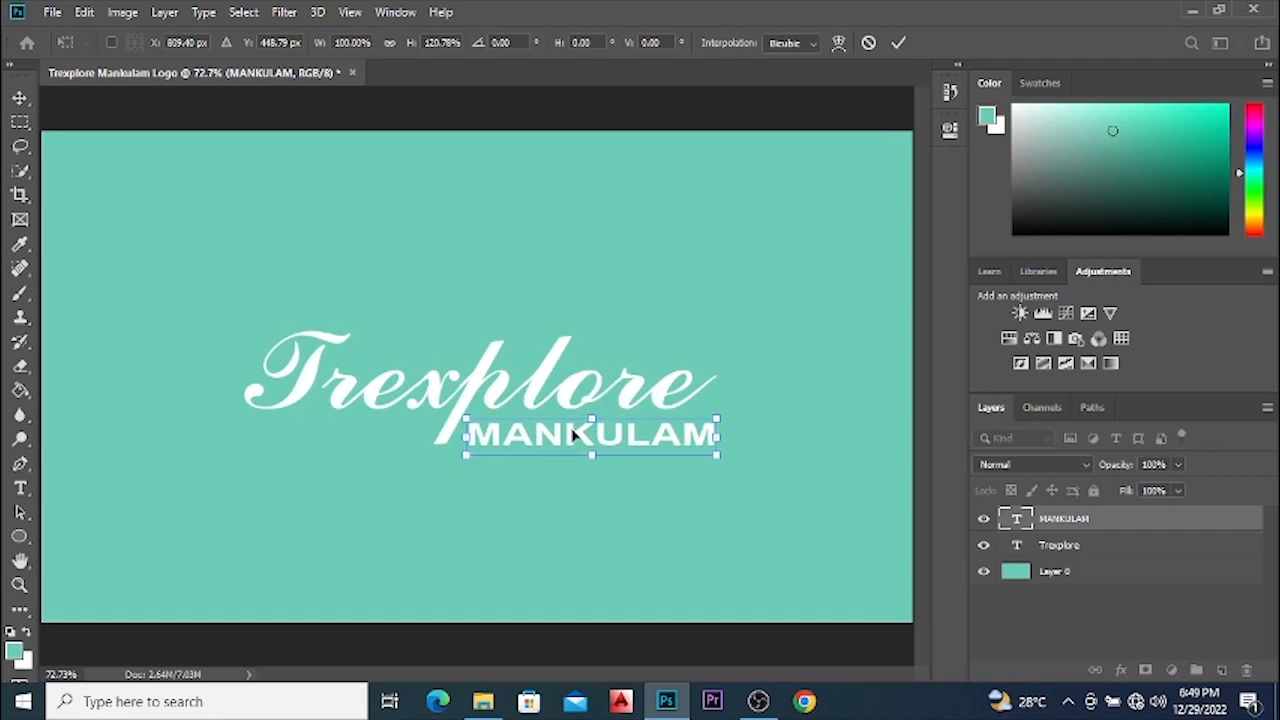
{"action": "left_click", "coordinate": [898, 42]}
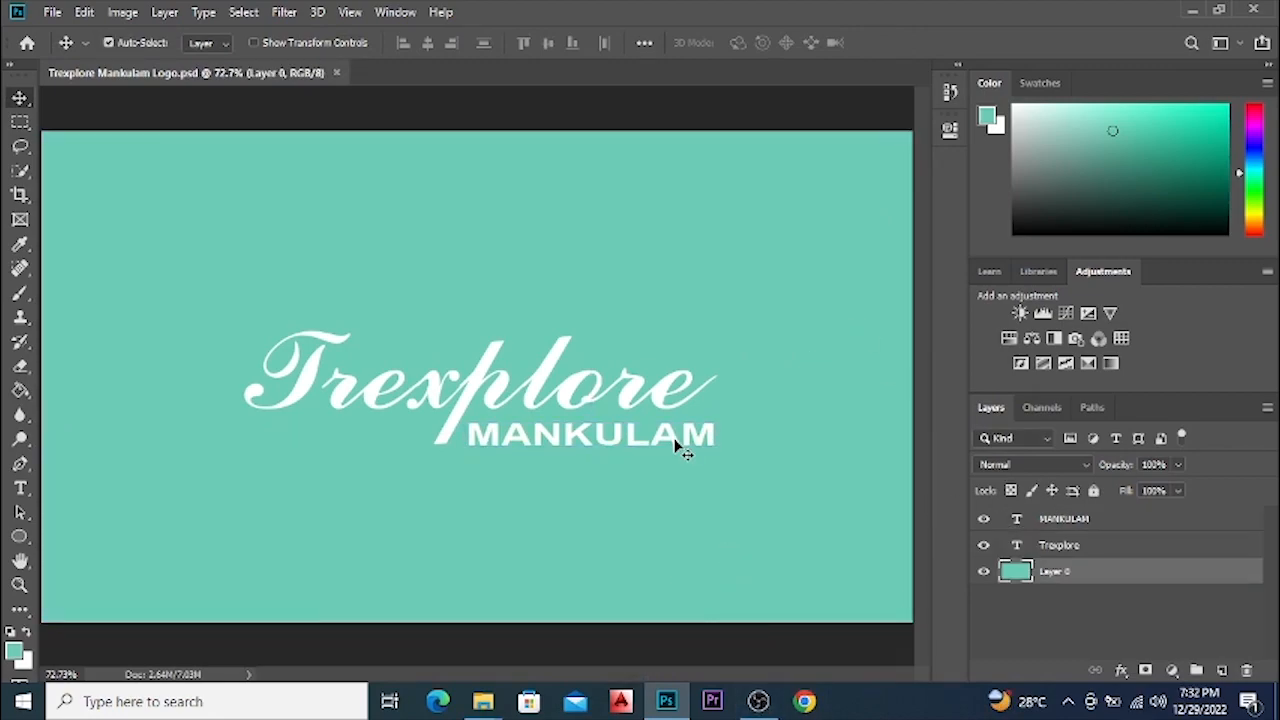
Shift the "MANKULAM" text to about X 808 px, stretch it upward to about 126% height and commit.
{"action": "left_click", "coordinate": [677, 448]}
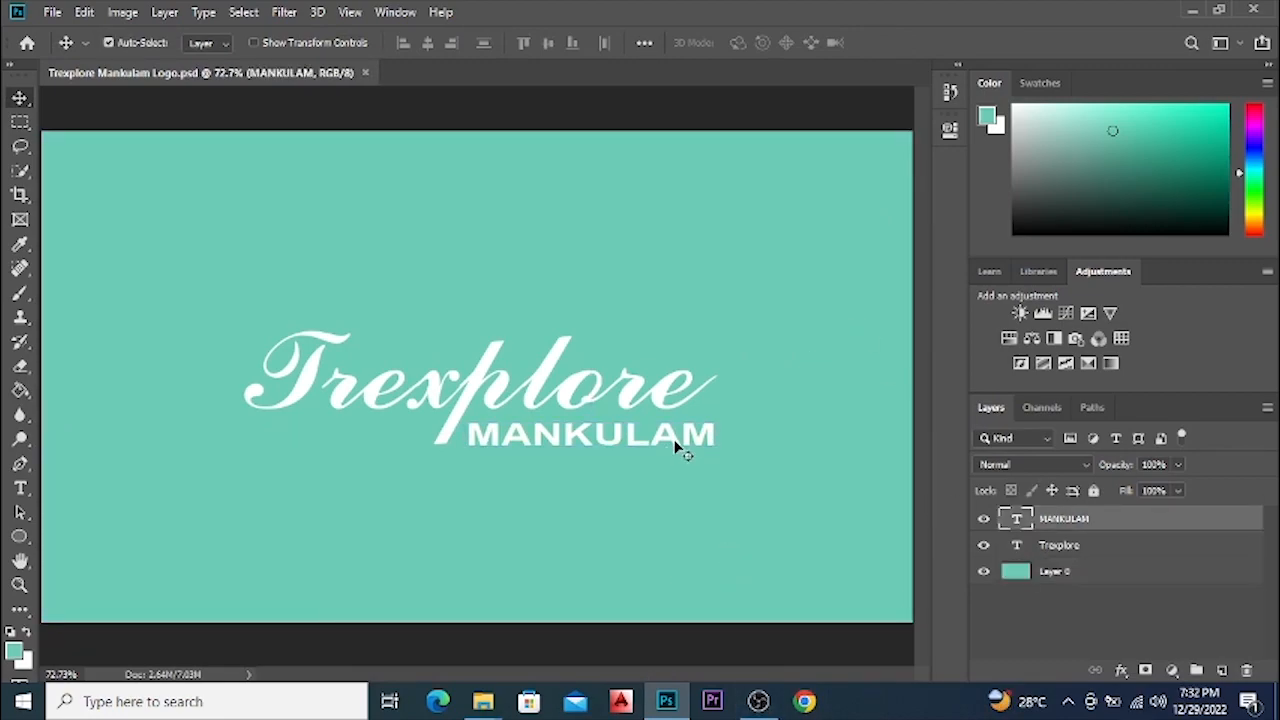
{"action": "key", "text": "ctrl+t"}
{"action": "left_click_drag", "start_coordinate": [680, 450], "coordinate": [676, 448]}
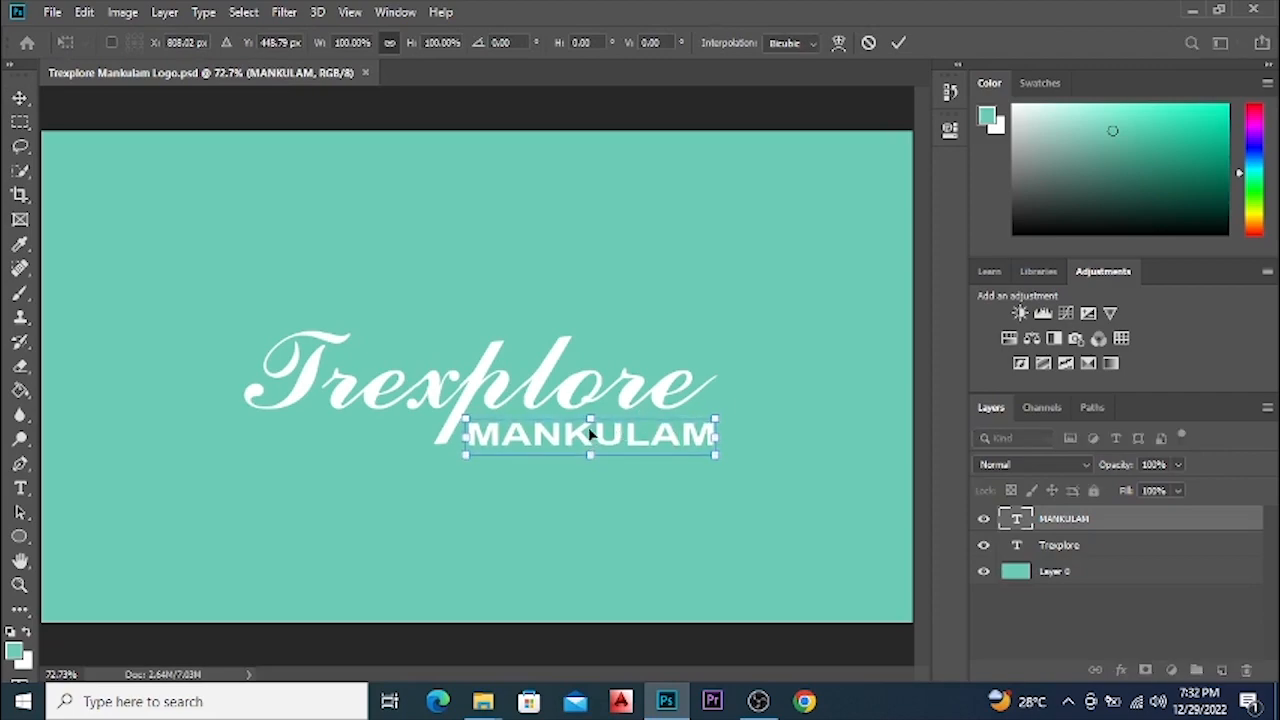
{"action": "left_click_drag", "start_coordinate": [591, 417], "coordinate": [591, 406]}
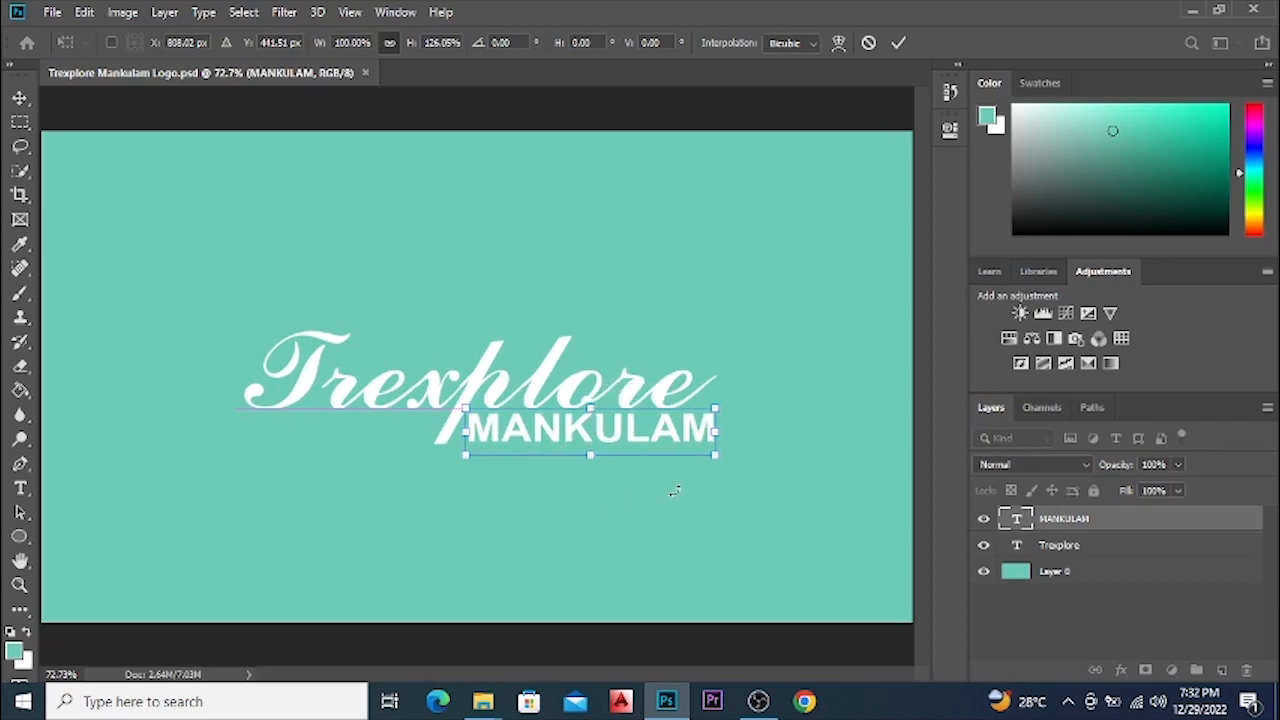
{"action": "left_click", "coordinate": [896, 44]}
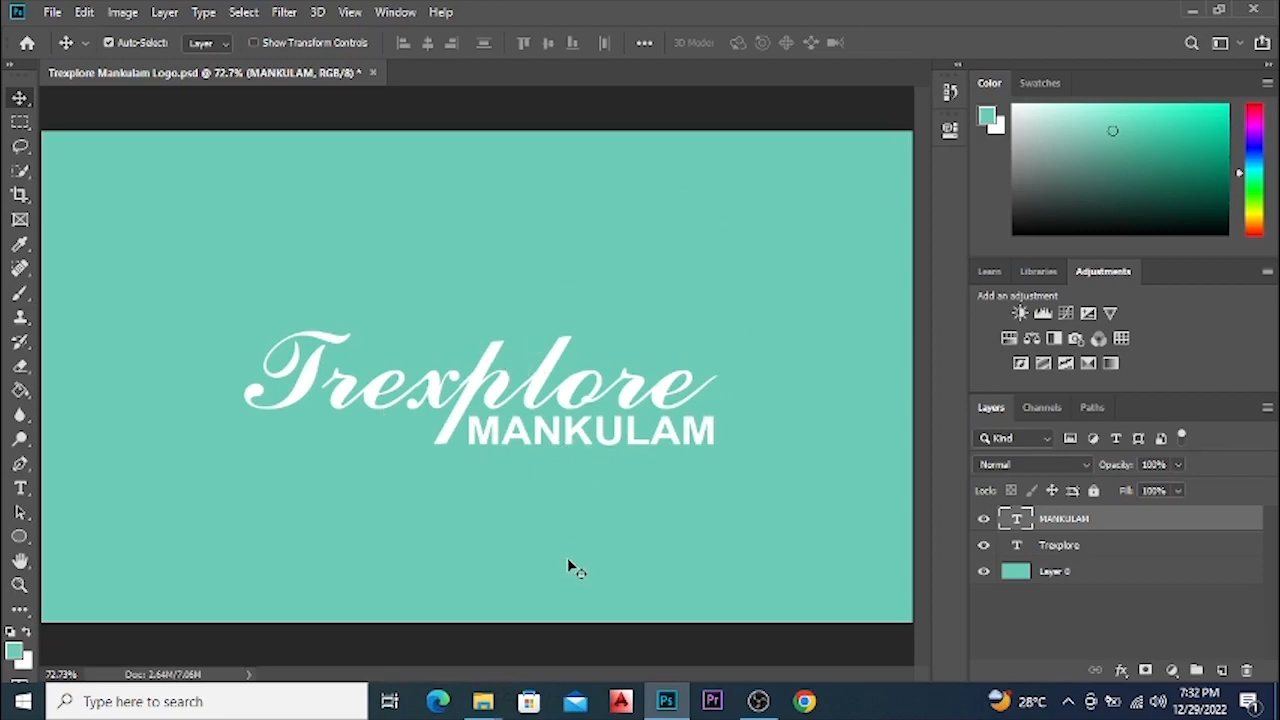
Add a 5 px black outside stroke to the "Trexplore" text layer and apply the layer style.
{"action": "left_click", "coordinate": [1108, 606]}
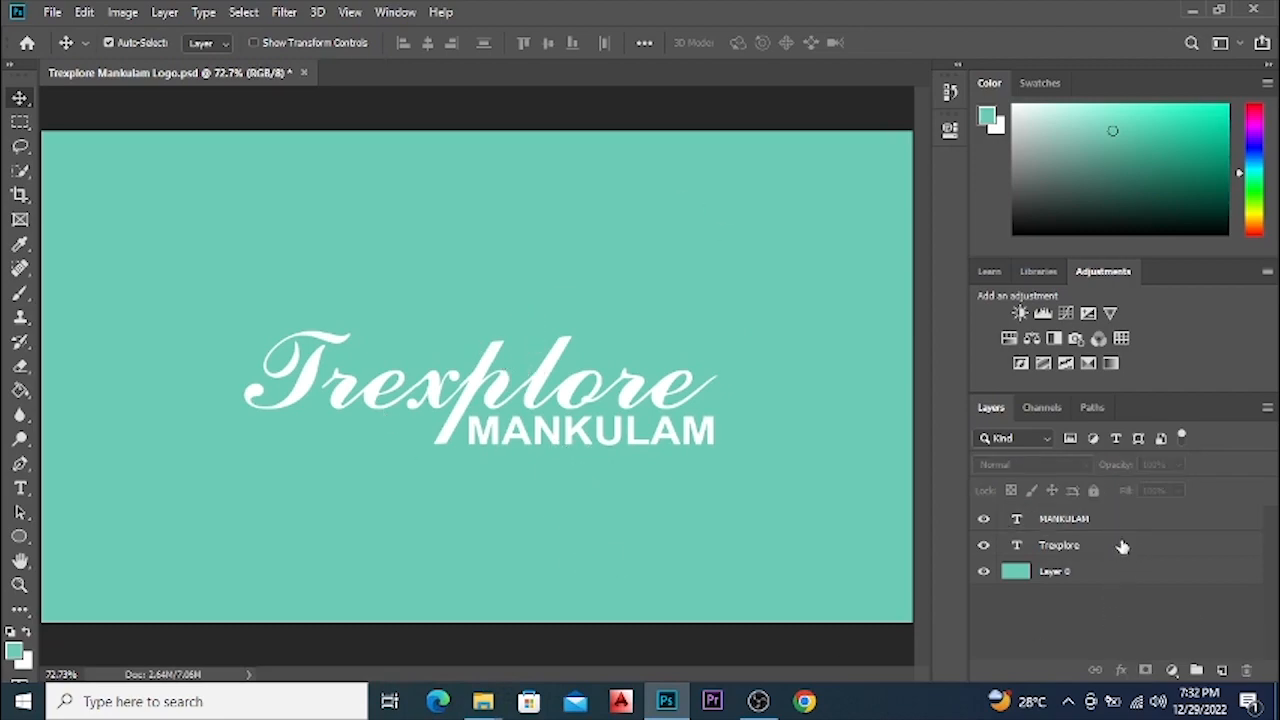
{"action": "left_click", "coordinate": [1118, 548]}
{"action": "key", "text": "h"}
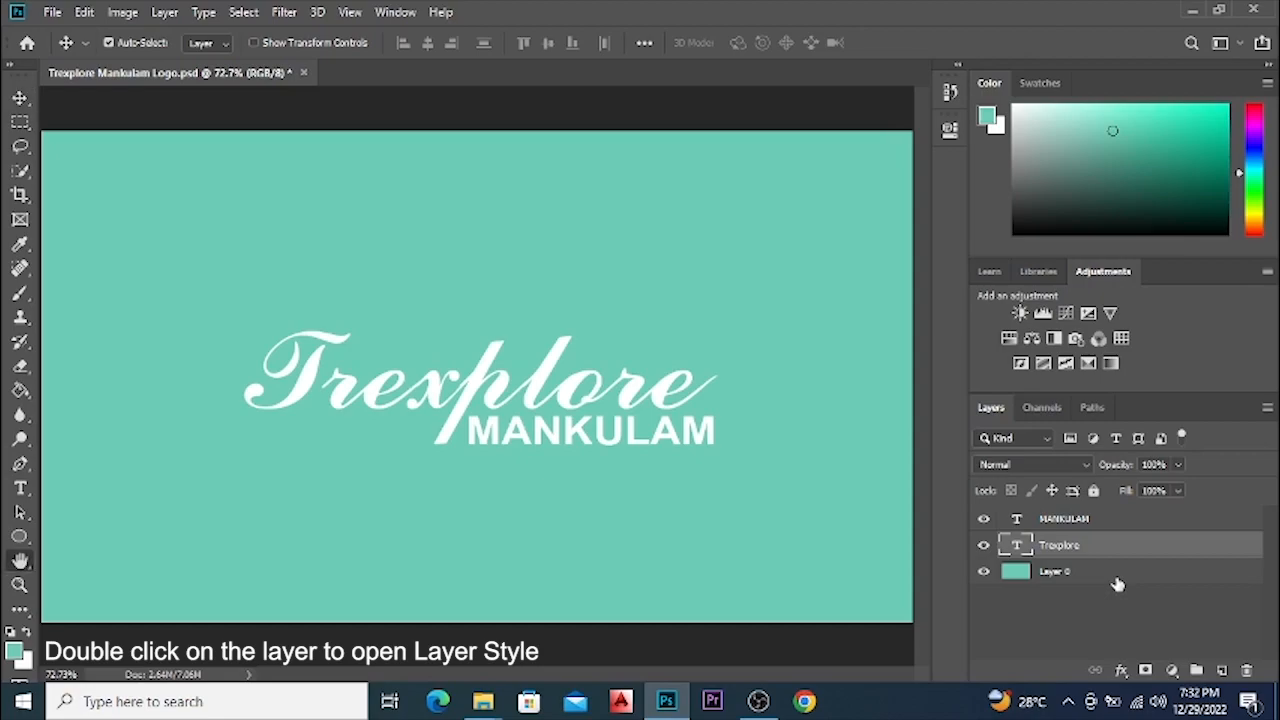
{"action": "double_click", "coordinate": [1116, 583]}
{"action": "left_click_drag", "start_coordinate": [711, 127], "coordinate": [783, 78]}
{"action": "left_click", "coordinate": [600, 251]}
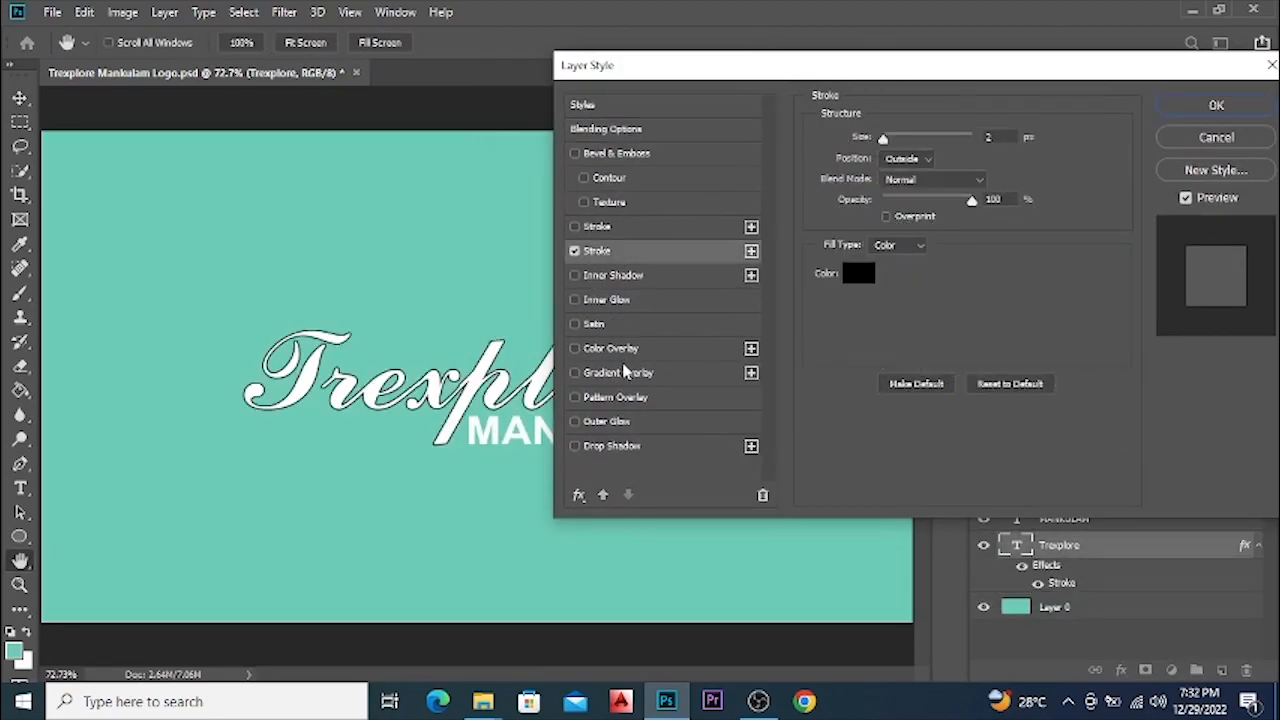
{"action": "double_click", "coordinate": [999, 134]}
{"action": "type", "text": "5"}
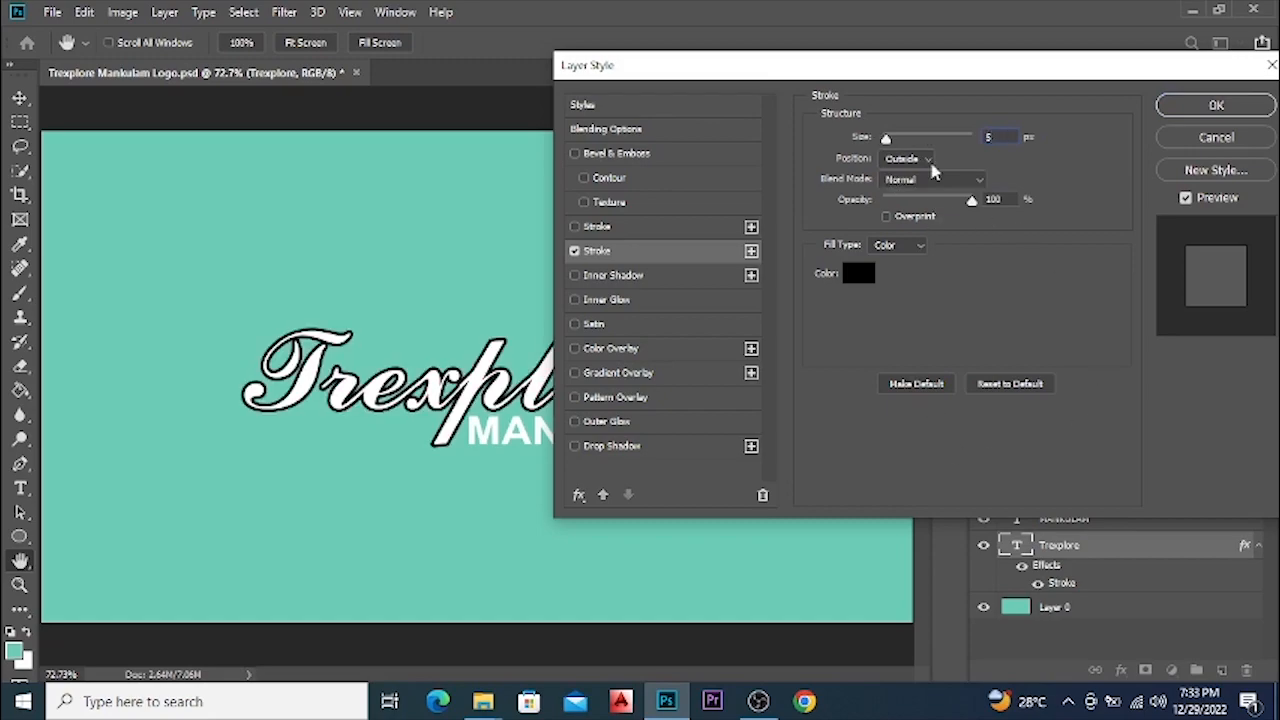
{"action": "left_click", "coordinate": [1216, 105]}
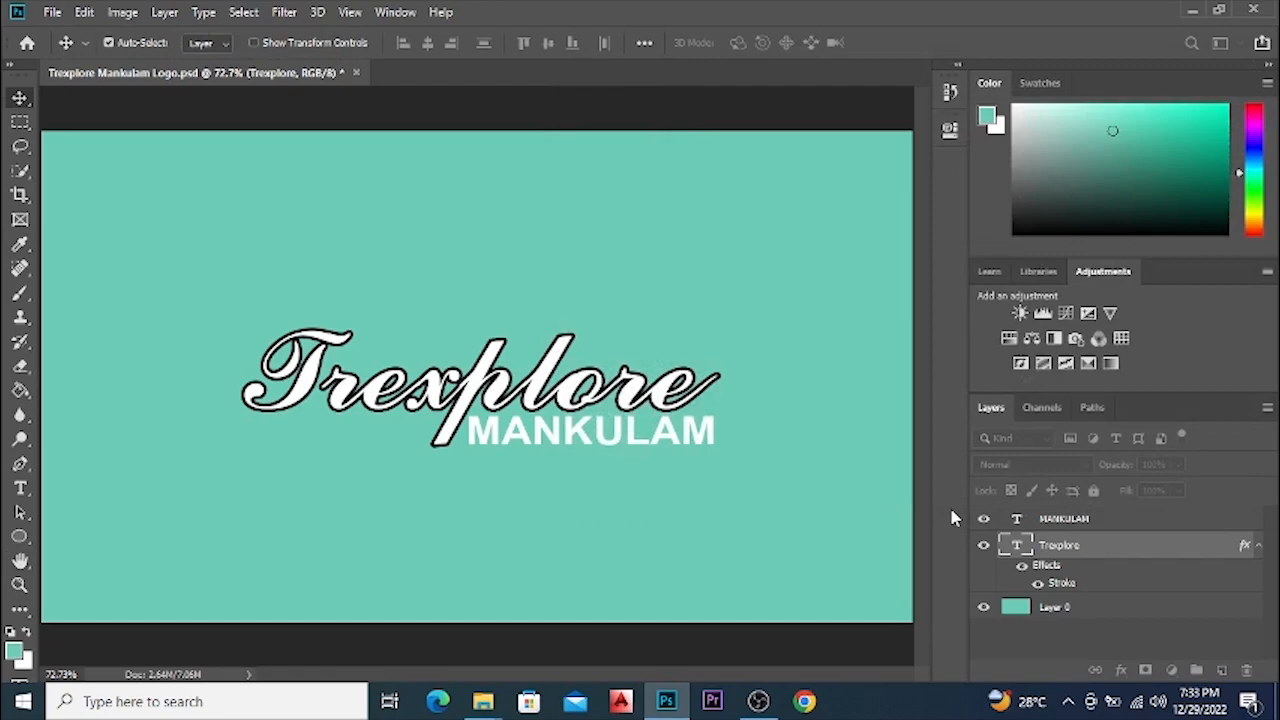
Copy the stroke effect from the "Trexplore" layer to the "MANKULAM" layer.
{"action": "left_click_drag", "start_coordinate": [1062, 588], "coordinate": [1066, 520]}
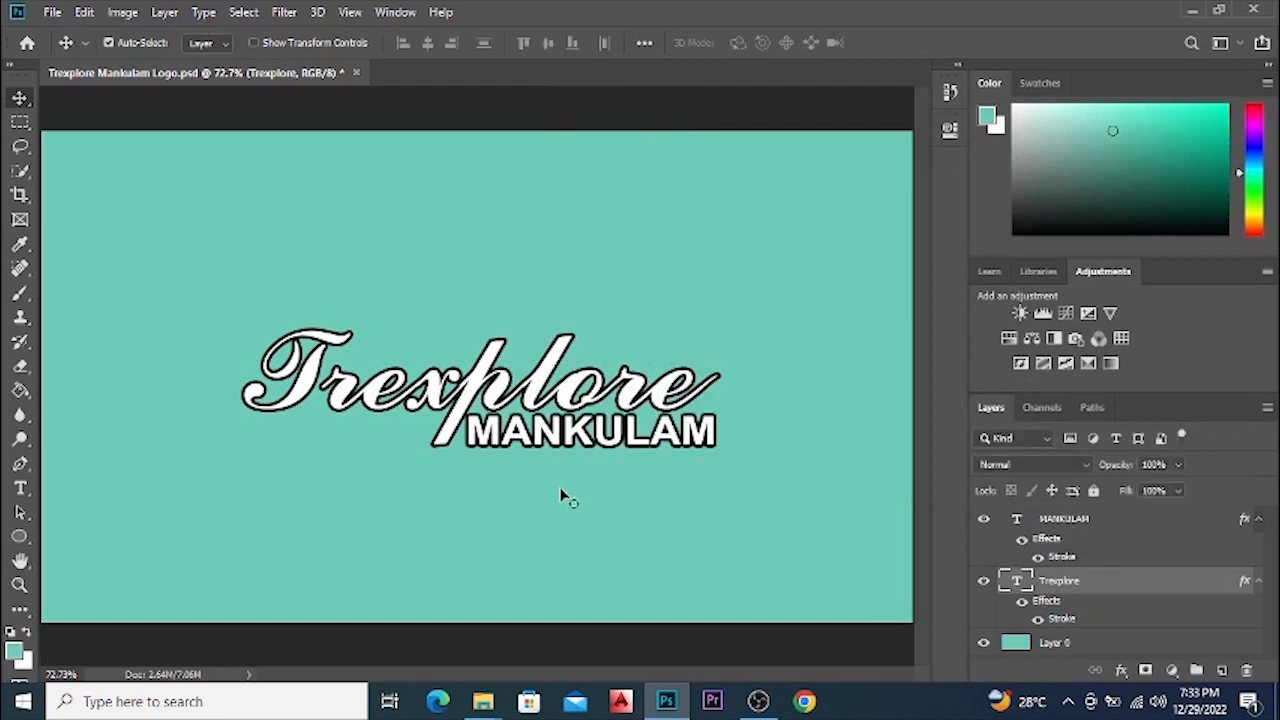
{"action": "scroll", "coordinate": [457, 451], "scroll_direction": "up", "scroll_amount": 1}
{"action": "scroll", "coordinate": [471, 517], "scroll_direction": "down", "scroll_amount": 1}
Convert the "MANKULAM" and "Trexplore" layers together into one smart object.
{"action": "left_click", "coordinate": [1080, 522], "text": "shift"}
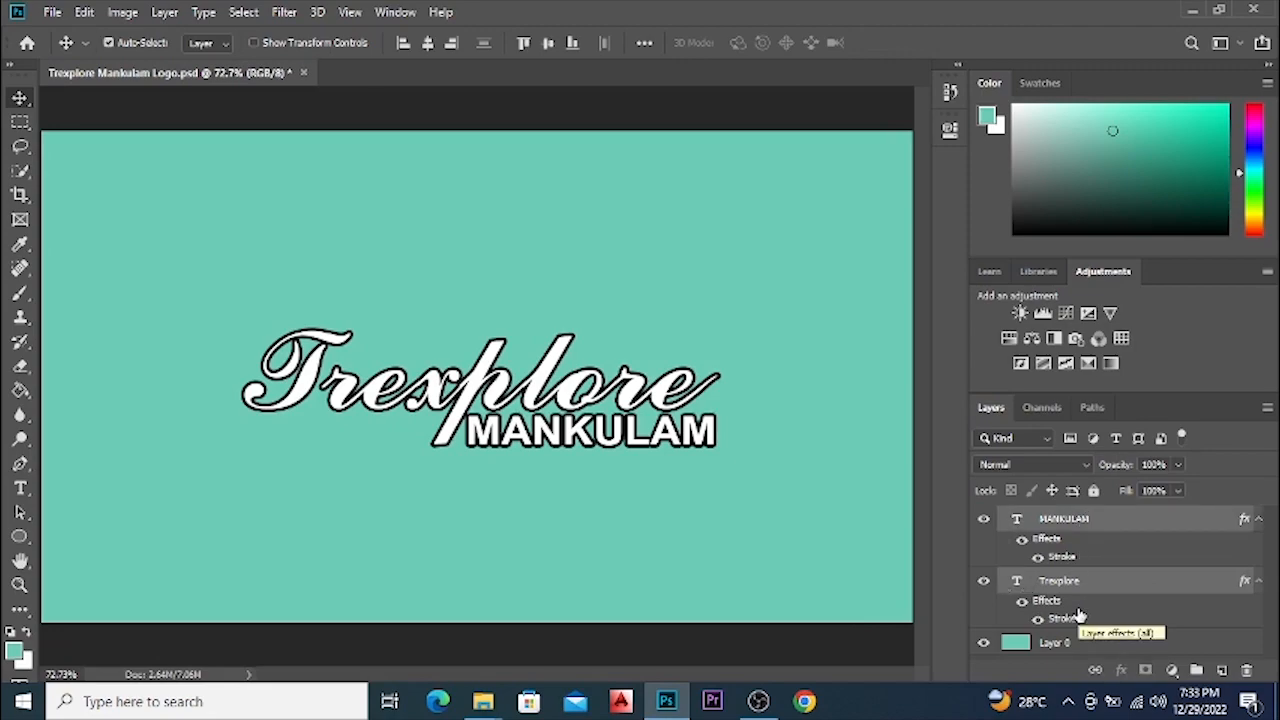
{"action": "right_click", "coordinate": [1103, 517]}
{"action": "left_click", "coordinate": [930, 237]}
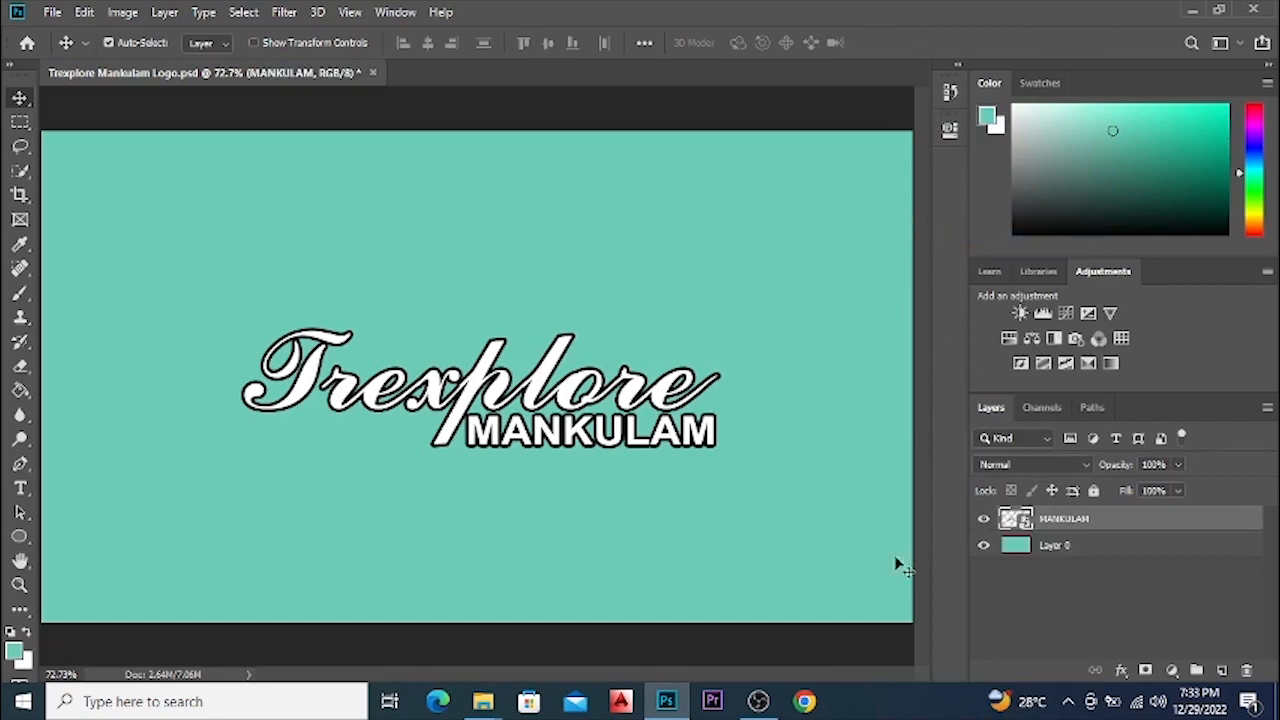
Add a drop shadow to the combined logo's smart object and set its angle to 45°.
{"action": "left_click", "coordinate": [551, 520]}
{"action": "left_click", "coordinate": [1070, 528]}
{"action": "right_click", "coordinate": [1122, 524]}
{"action": "left_click", "coordinate": [1149, 526]}
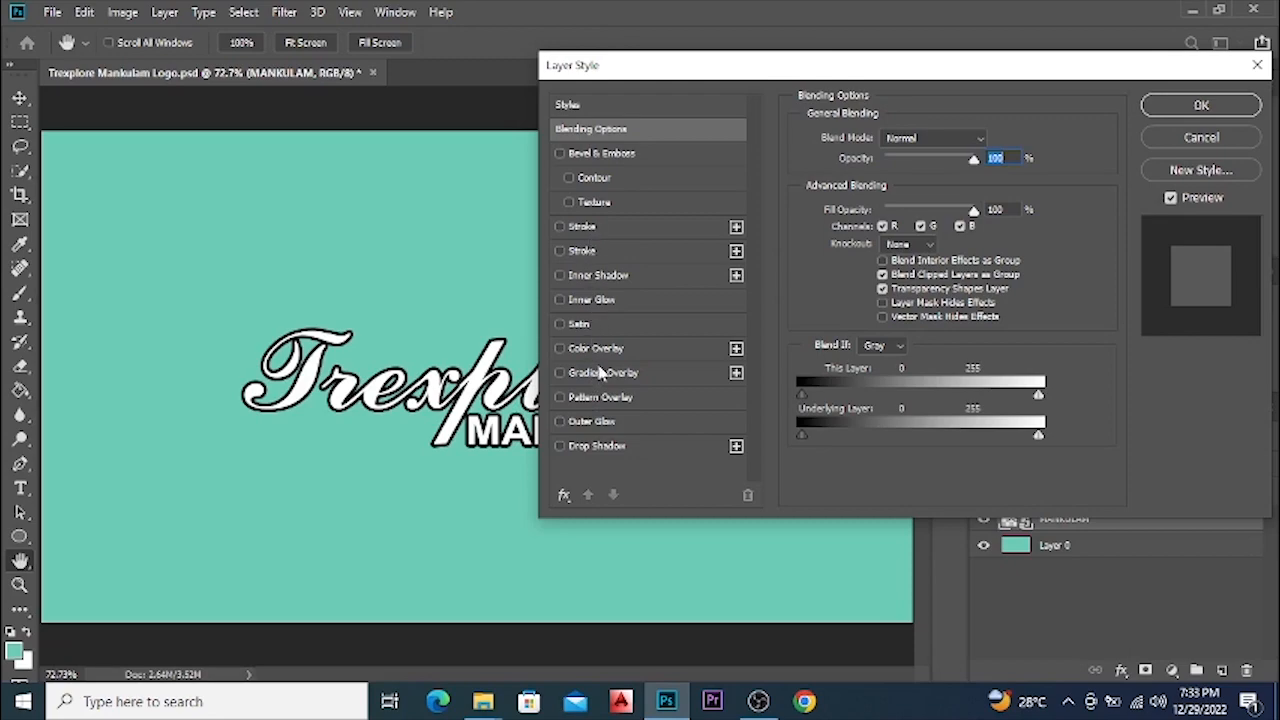
{"action": "left_click", "coordinate": [610, 446]}
{"action": "left_click_drag", "start_coordinate": [922, 194], "coordinate": [842, 210]}
{"action": "type", "text": "45"}
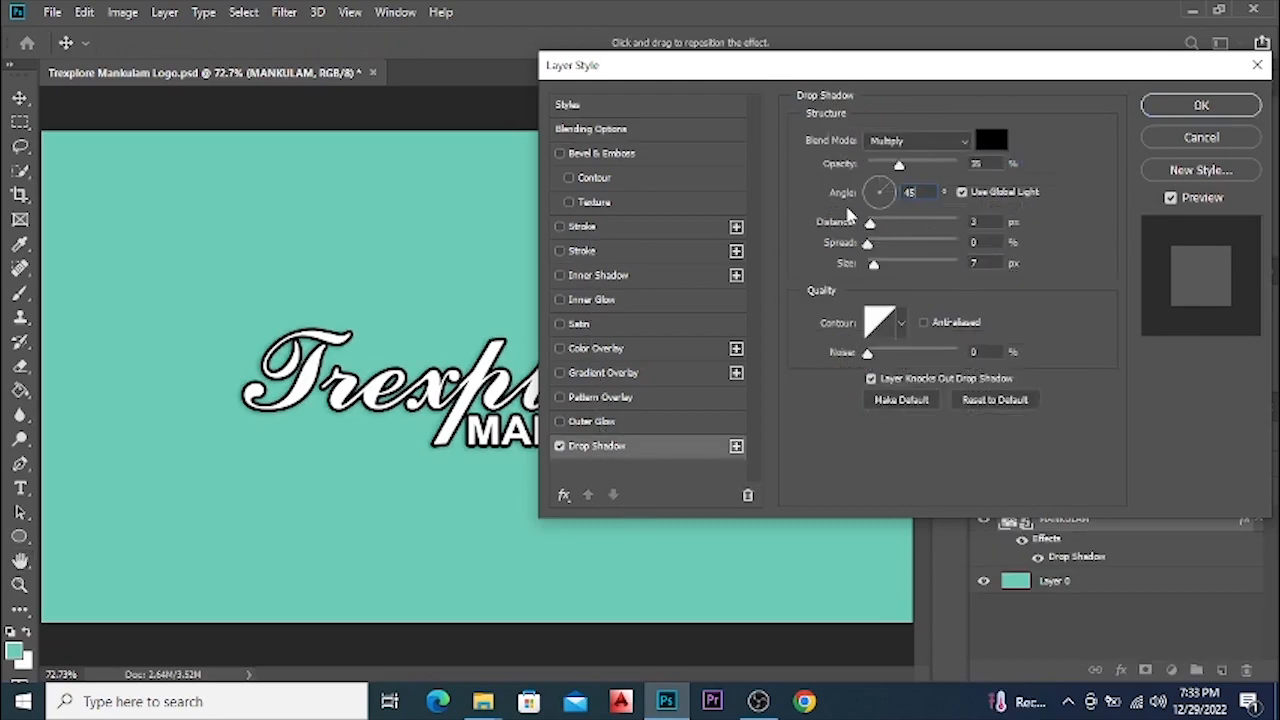
Set the drop shadow's blend mode to Normal, distance to 20 px, spread to 0% and size to 0 px.
{"action": "left_click", "coordinate": [962, 143]}
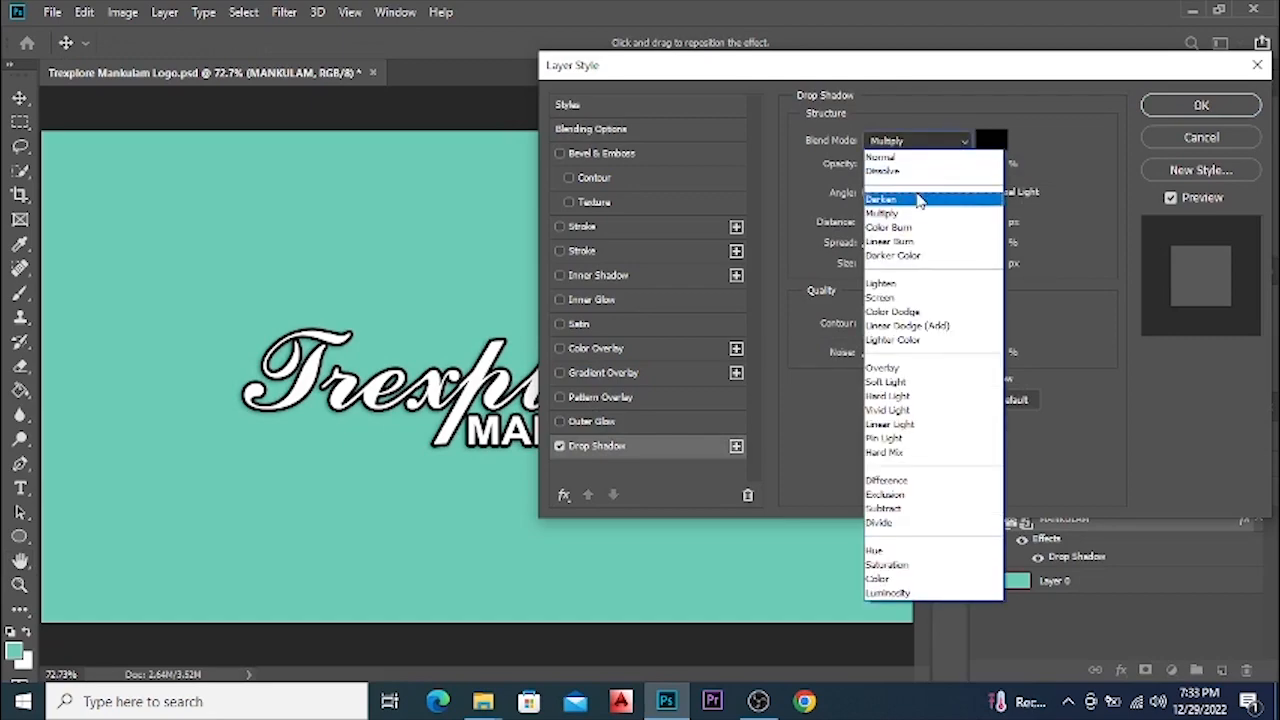
{"action": "left_click", "coordinate": [915, 158]}
{"action": "left_click_drag", "start_coordinate": [872, 225], "coordinate": [893, 226]}
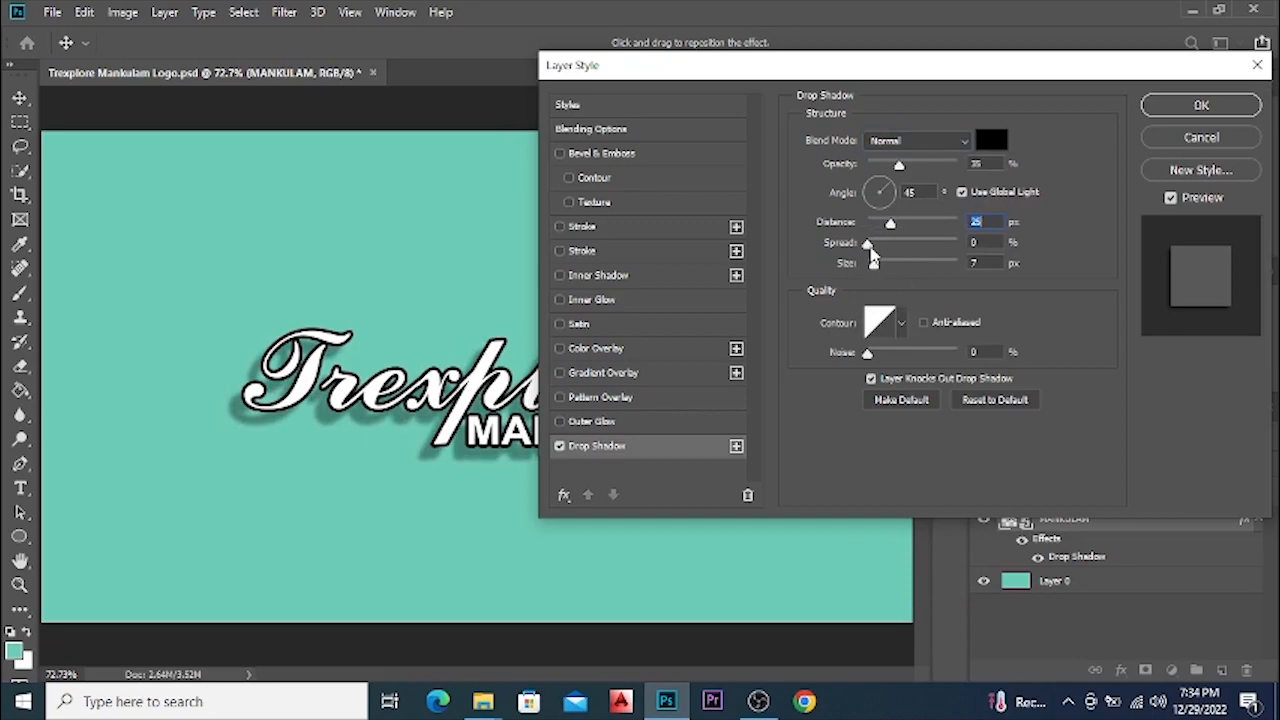
{"action": "left_click_drag", "start_coordinate": [874, 266], "coordinate": [803, 290]}
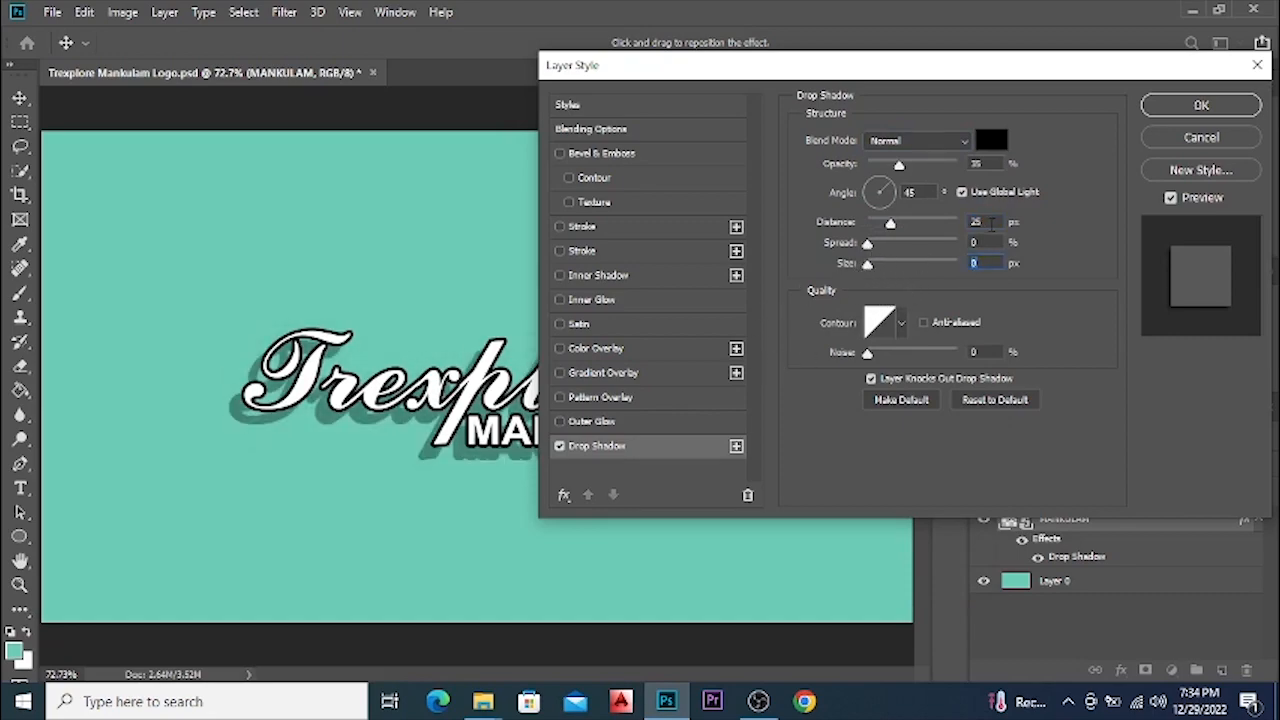
{"action": "left_click_drag", "start_coordinate": [867, 243], "coordinate": [835, 249]}
{"action": "left_click_drag", "start_coordinate": [891, 223], "coordinate": [885, 223]}
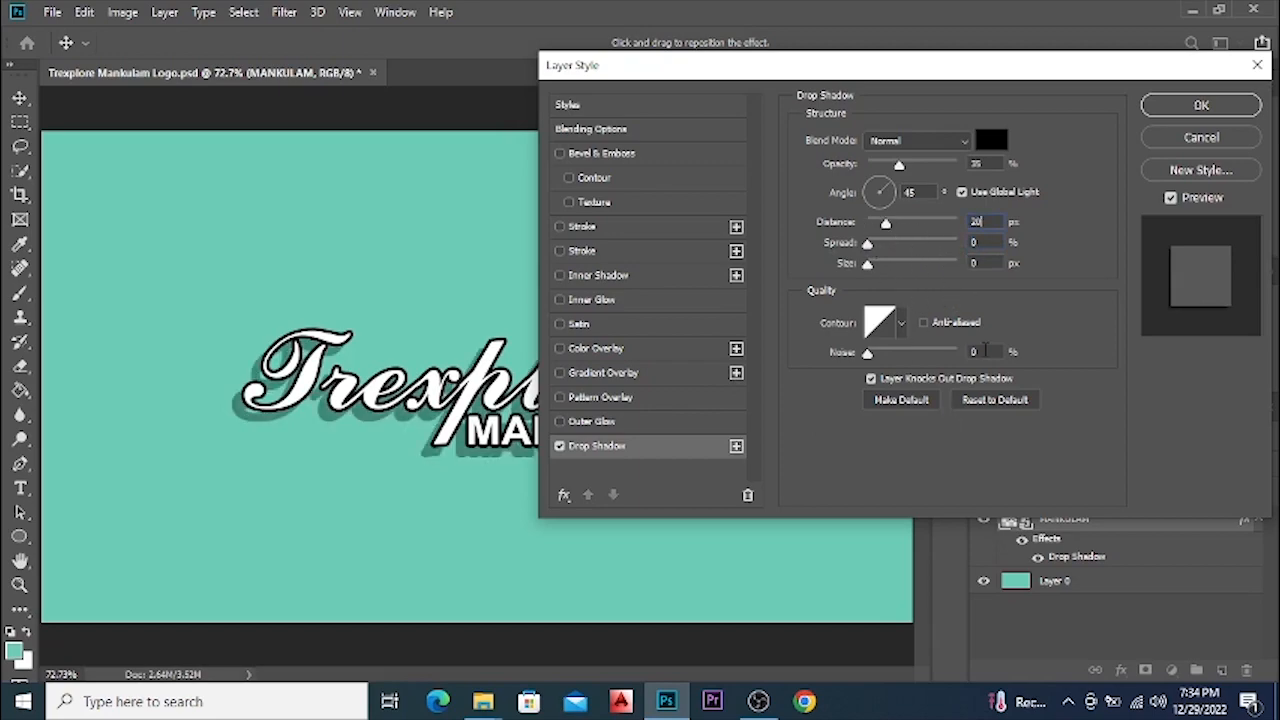
Set the drop shadow's opacity to 75% and its distance to 15 px.
{"action": "mouse_move", "coordinate": [899, 165]}
{"action": "left_mouse_down"}
{"action": "mouse_move", "coordinate": [880, 170]}
{"action": "mouse_move", "coordinate": [918, 168]}
{"action": "left_mouse_up"}
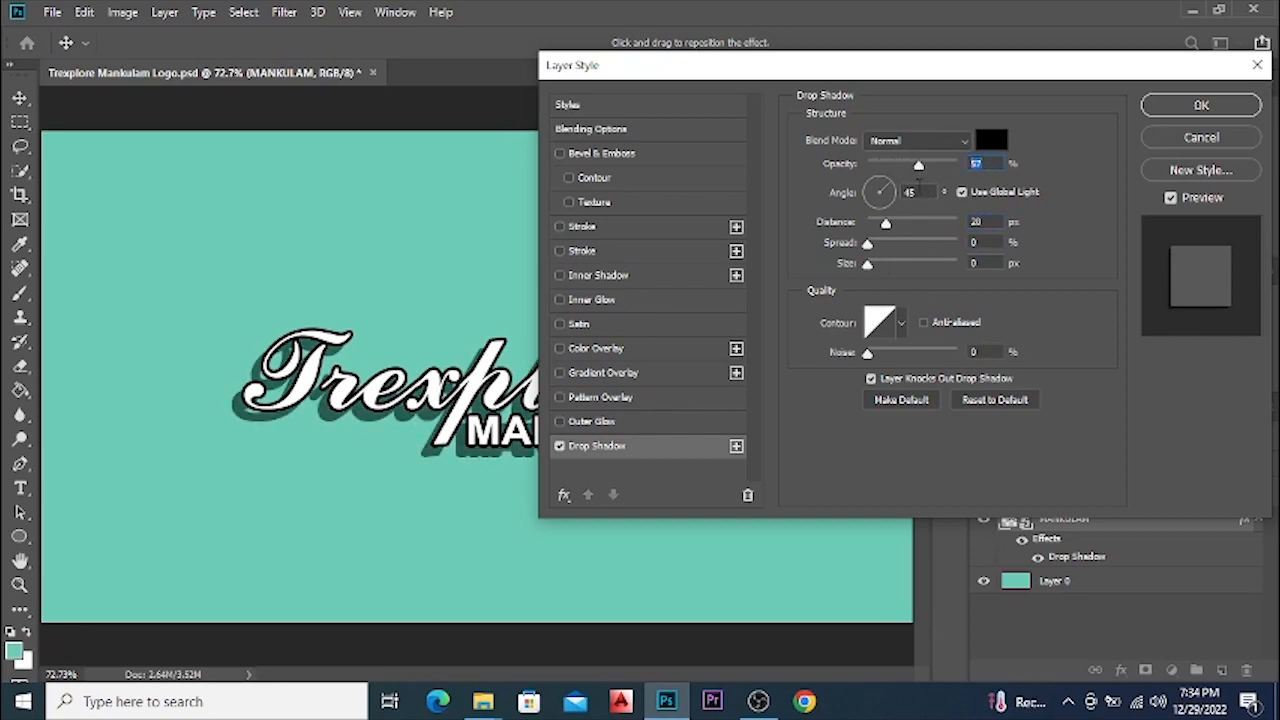
{"action": "type", "text": "75"}
{"action": "key", "text": "Tab"}
{"action": "key", "text": "Tab"}
{"action": "type", "text": "1"}
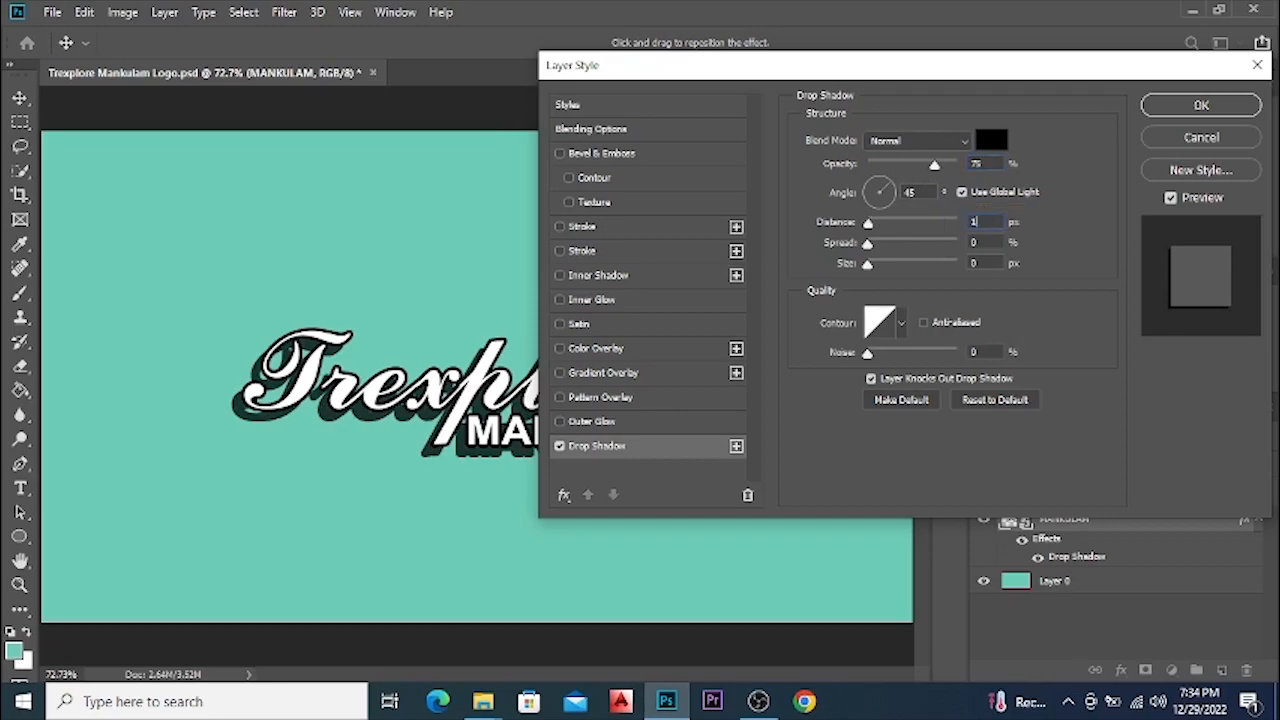
{"action": "type", "text": "5"}
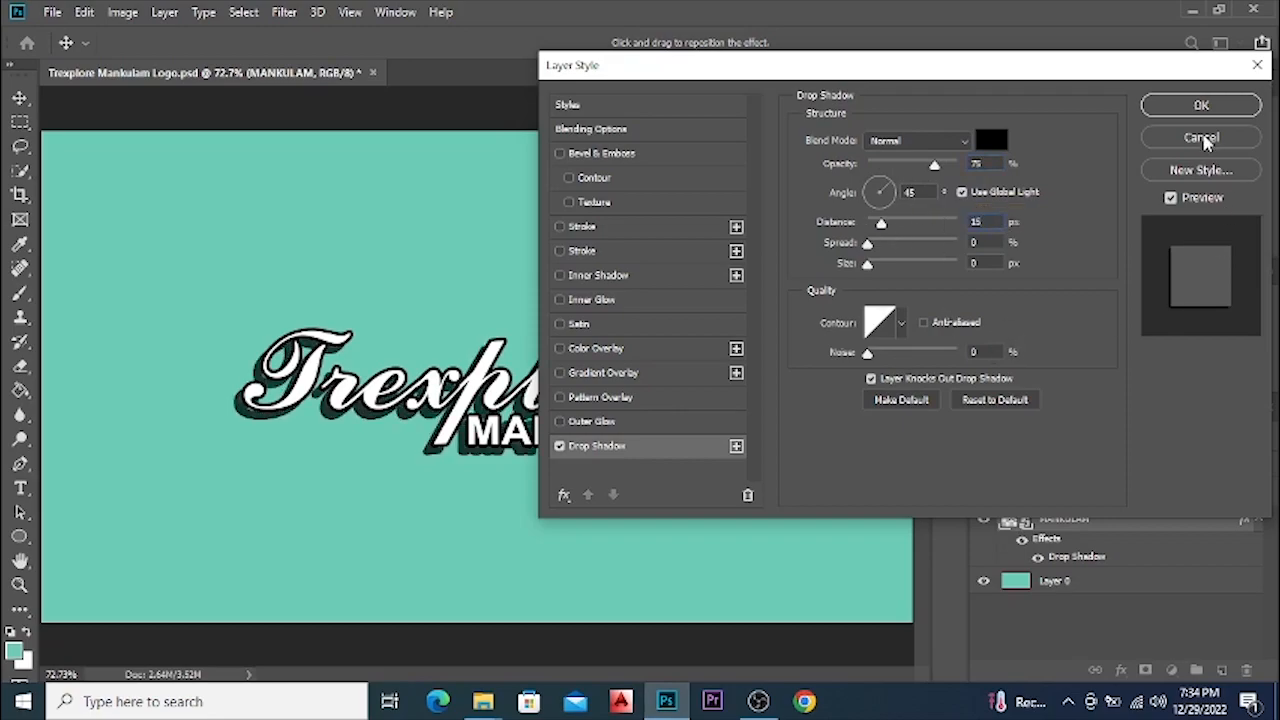
Apply the logo's drop shadow settings and open the photo jeep-189589_1920.jpg as a separate document.
{"action": "left_click", "coordinate": [1203, 107]}
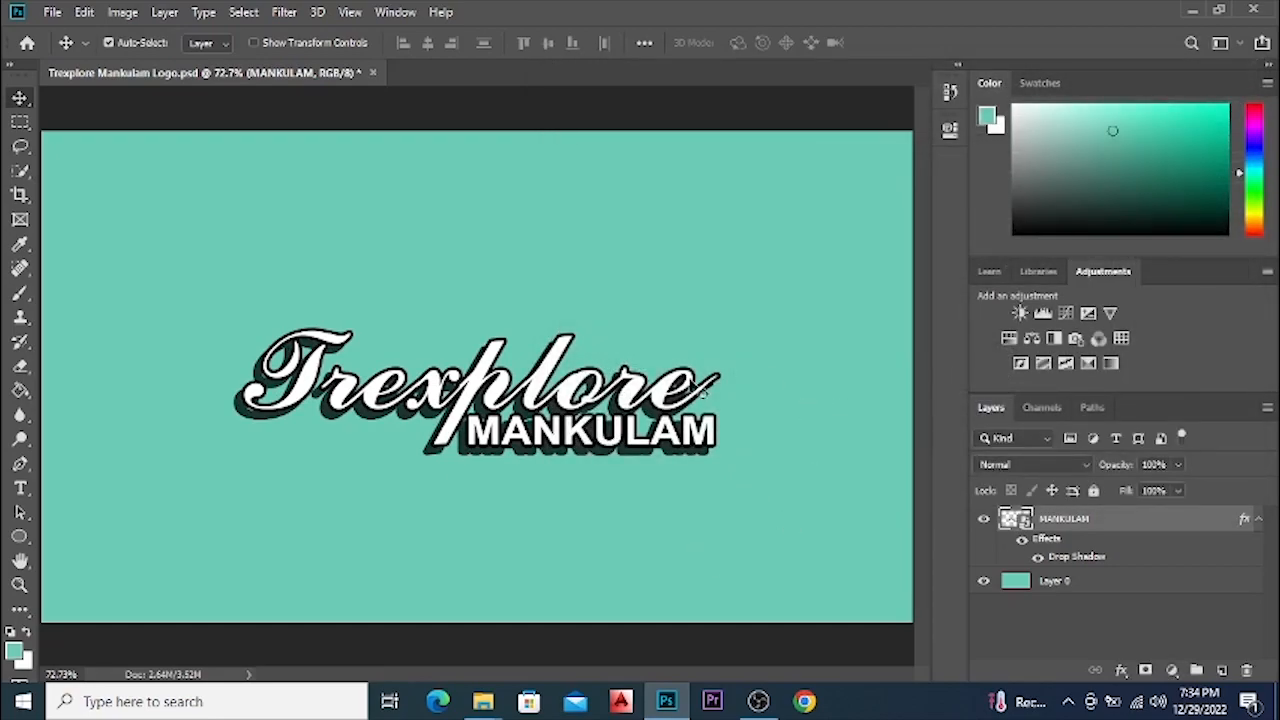
{"action": "left_click", "coordinate": [52, 12]}
{"action": "left_click", "coordinate": [68, 52]}
{"action": "left_click", "coordinate": [548, 258]}
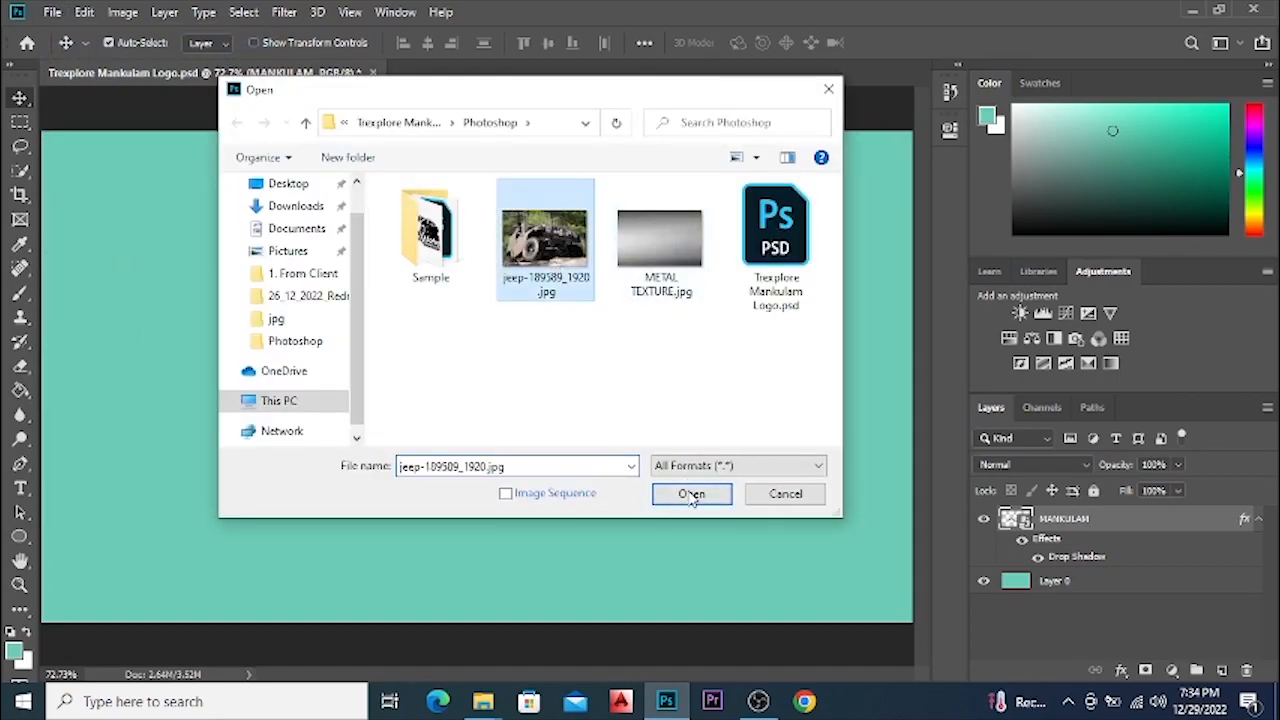
{"action": "left_click", "coordinate": [691, 493]}
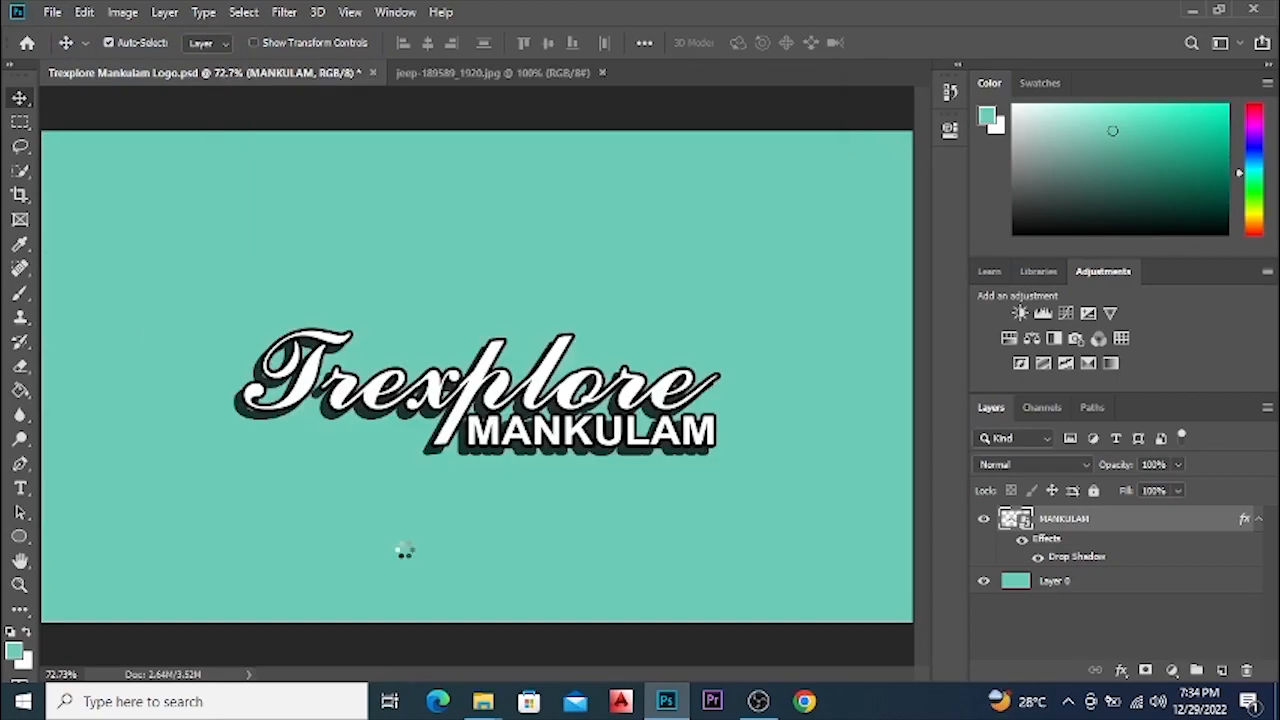
Examine the jeep photo up close, checking the outline around the front wheel, rear tyre and ground.
{"action": "scroll", "coordinate": [598, 398], "scroll_direction": "up", "scroll_amount": 2}
{"action": "scroll", "coordinate": [570, 428], "scroll_direction": "down", "scroll_amount": 1}
{"action": "scroll", "coordinate": [540, 455], "scroll_direction": "up", "scroll_amount": 1}
{"action": "scroll", "coordinate": [512, 485], "scroll_direction": "down", "scroll_amount": 1}
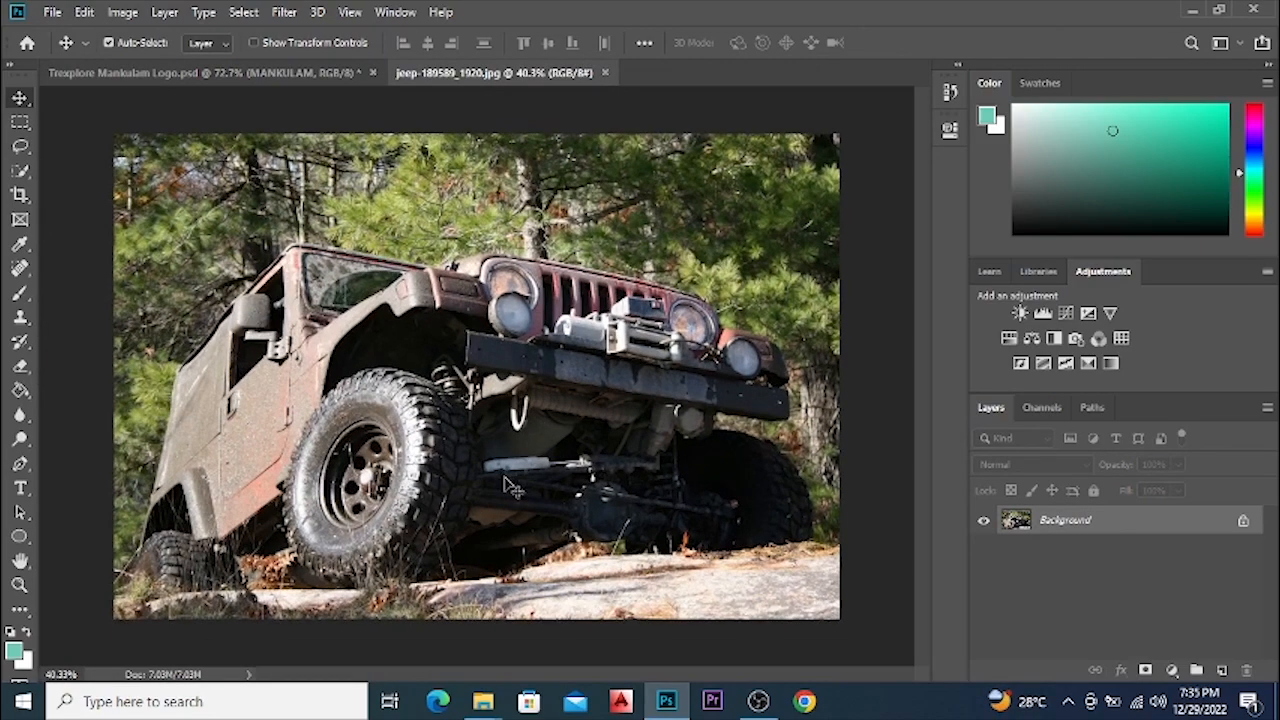
{"action": "scroll", "coordinate": [330, 485], "scroll_direction": "up", "scroll_amount": 1}
{"action": "scroll", "coordinate": [440, 500], "scroll_direction": "down", "scroll_amount": 1}
{"action": "scroll", "coordinate": [450, 522], "scroll_direction": "up", "scroll_amount": 2}
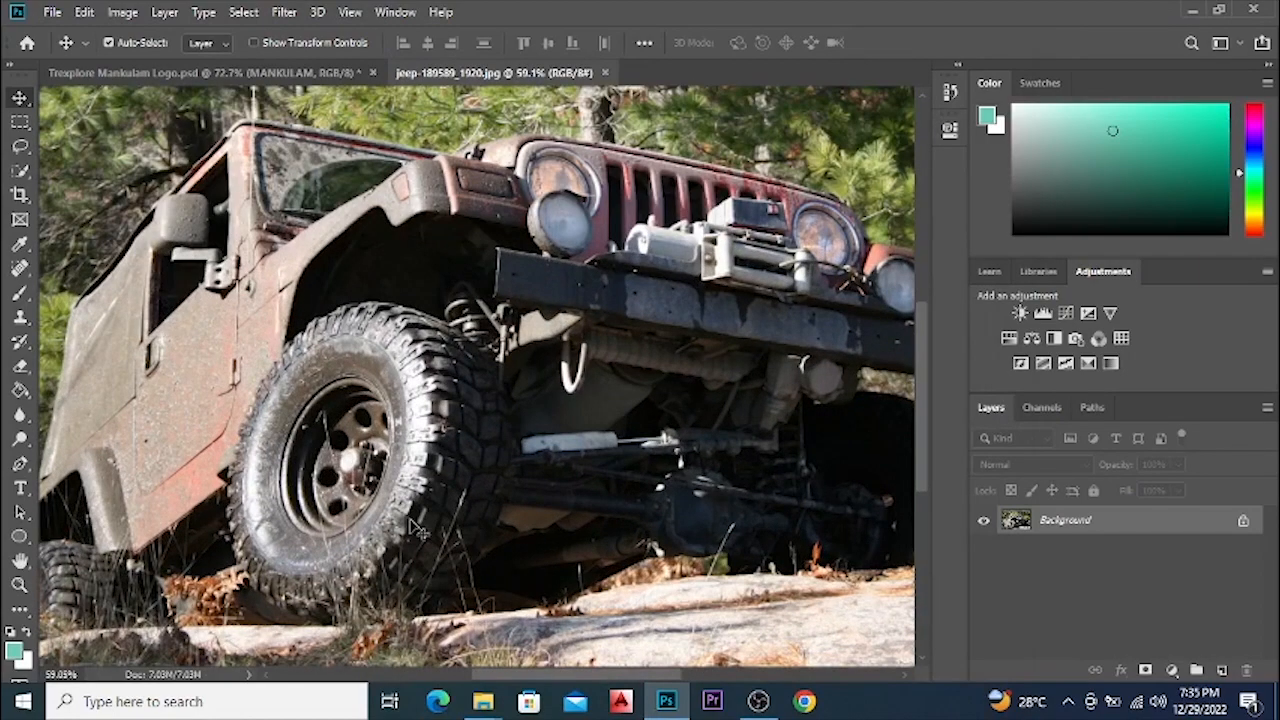
{"action": "scroll", "coordinate": [608, 460], "scroll_direction": "up", "scroll_amount": 1}
{"action": "scroll", "coordinate": [606, 462], "scroll_direction": "down", "scroll_amount": 3}
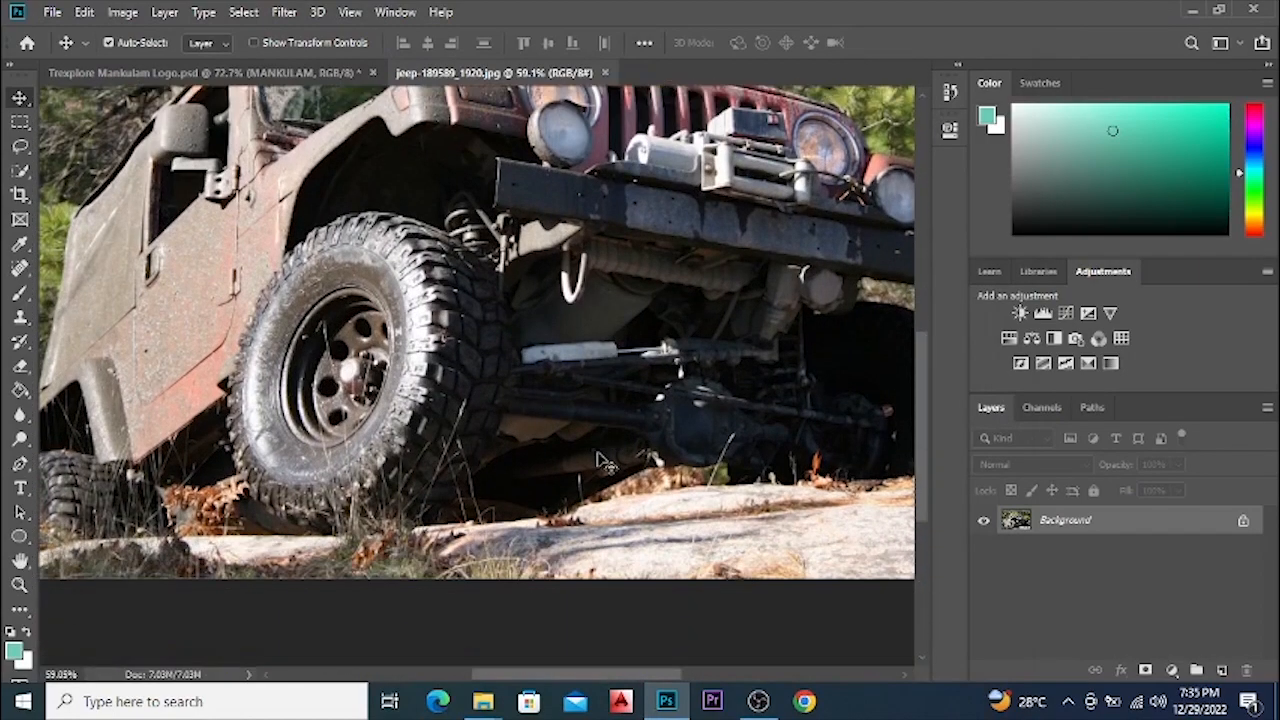
{"action": "scroll", "coordinate": [604, 461], "scroll_direction": "up", "scroll_amount": 1}
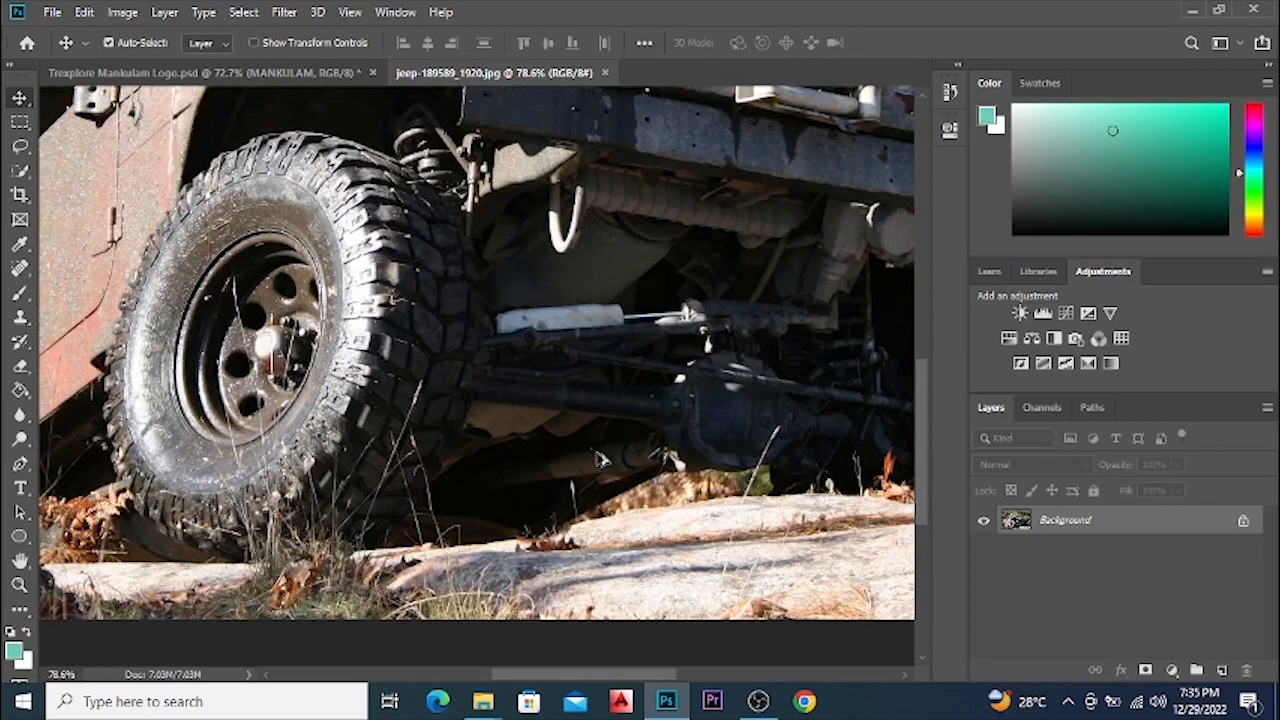
{"action": "scroll", "coordinate": [604, 461], "scroll_direction": "left", "scroll_amount": 5}
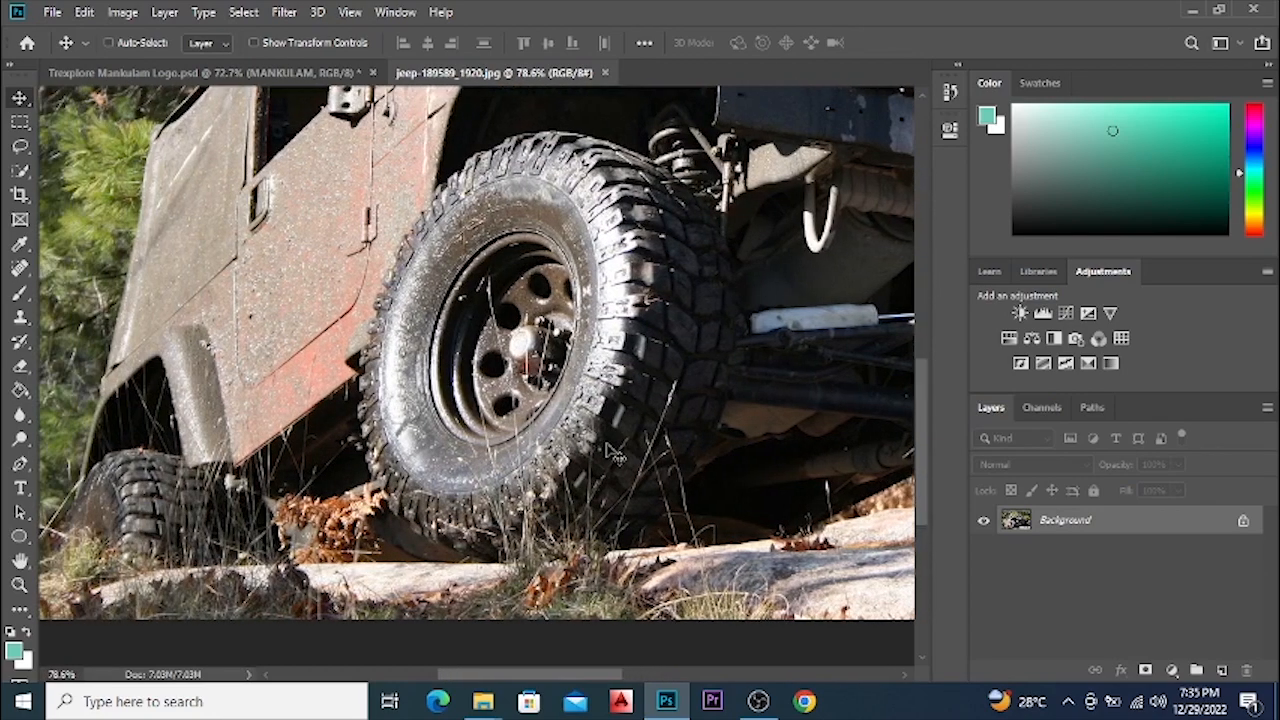
{"action": "scroll", "coordinate": [604, 461], "scroll_direction": "down", "scroll_amount": 3}
{"action": "scroll", "coordinate": [305, 490], "scroll_direction": "left", "scroll_amount": 1}
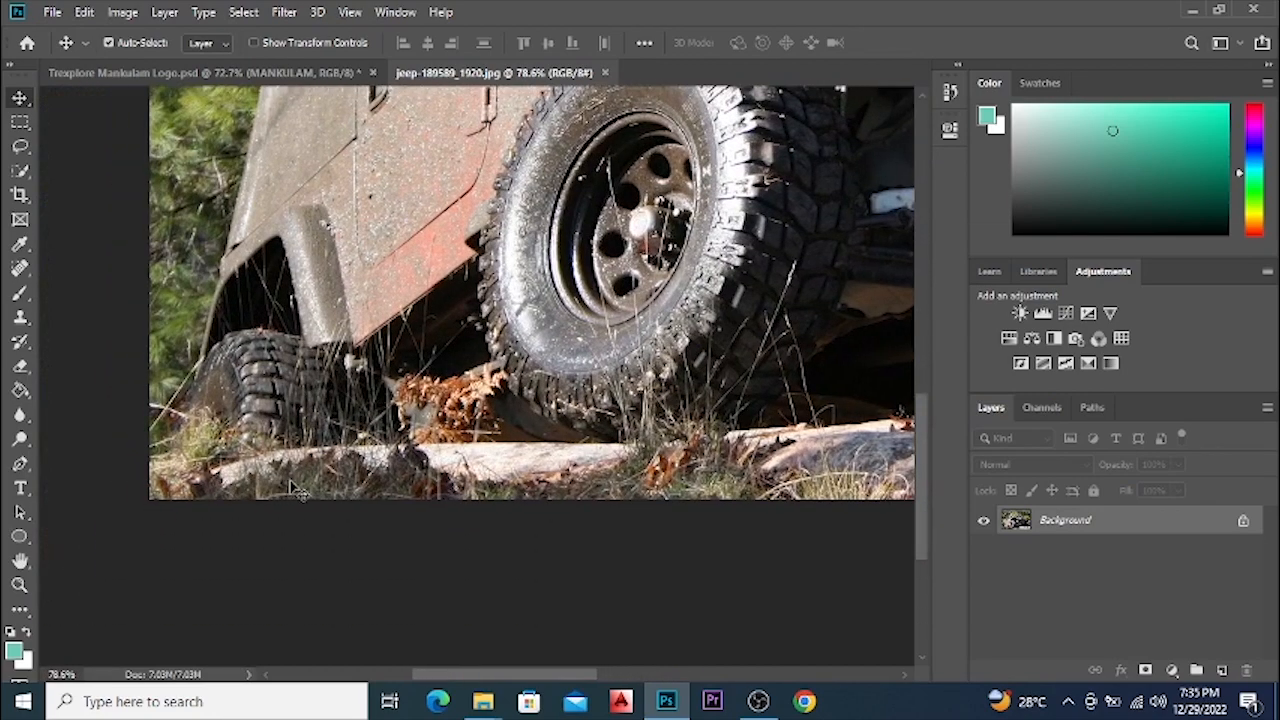
Start a Pen tool path at the photo's left edge beside the rear tyre and trace up the tyre's outer edge.
{"action": "scroll", "coordinate": [305, 490], "scroll_direction": "up", "scroll_amount": 1}
{"action": "left_click", "coordinate": [20, 463]}
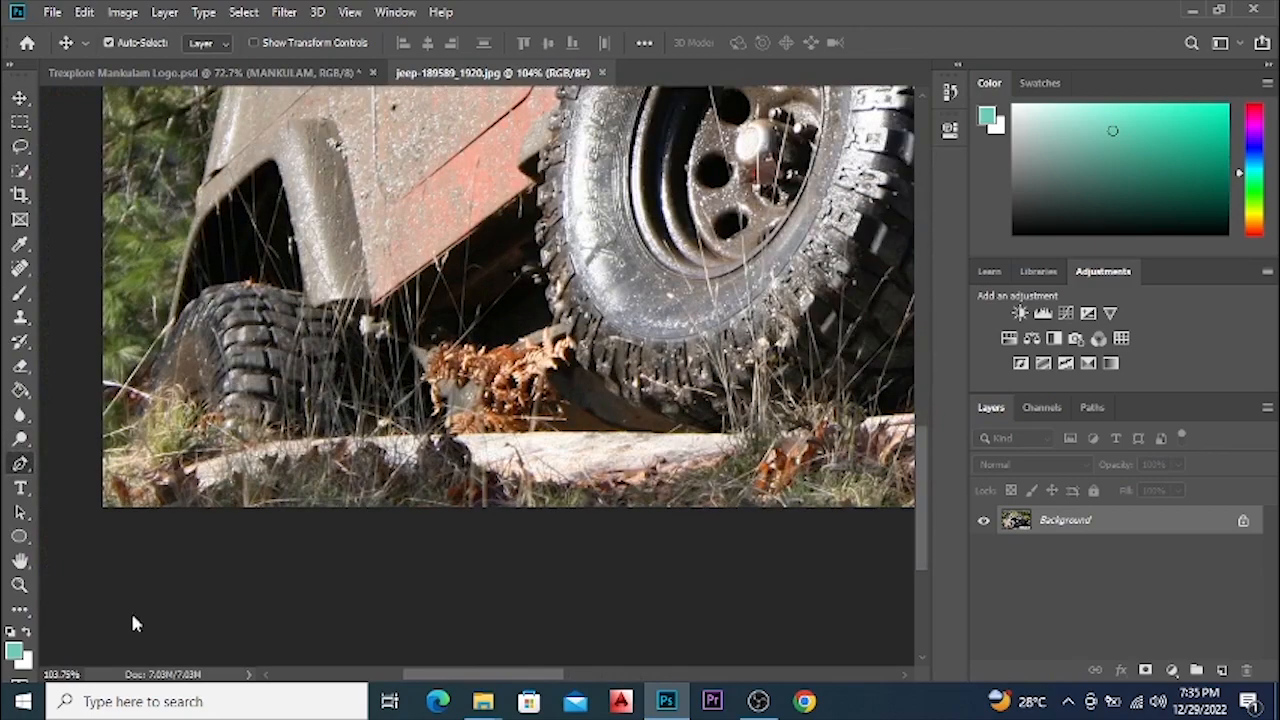
{"action": "scroll", "coordinate": [133, 508], "scroll_direction": "up", "scroll_amount": 1}
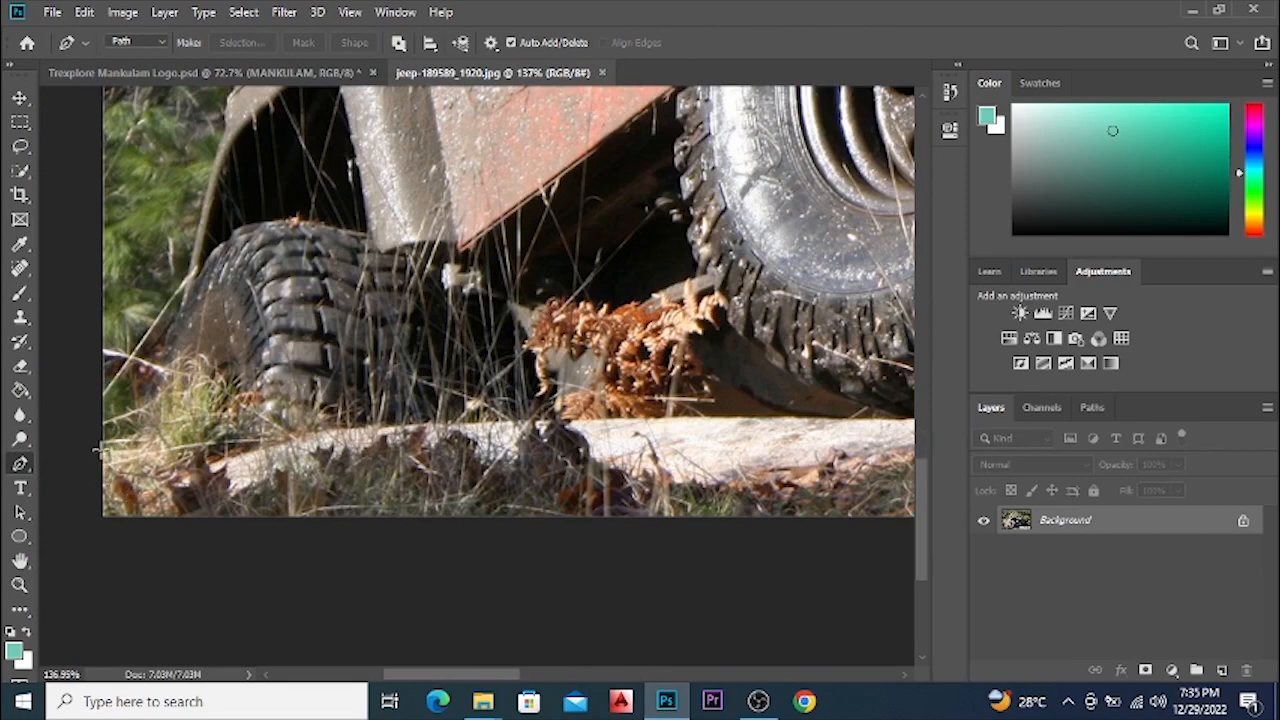
{"action": "left_click", "coordinate": [101, 450]}
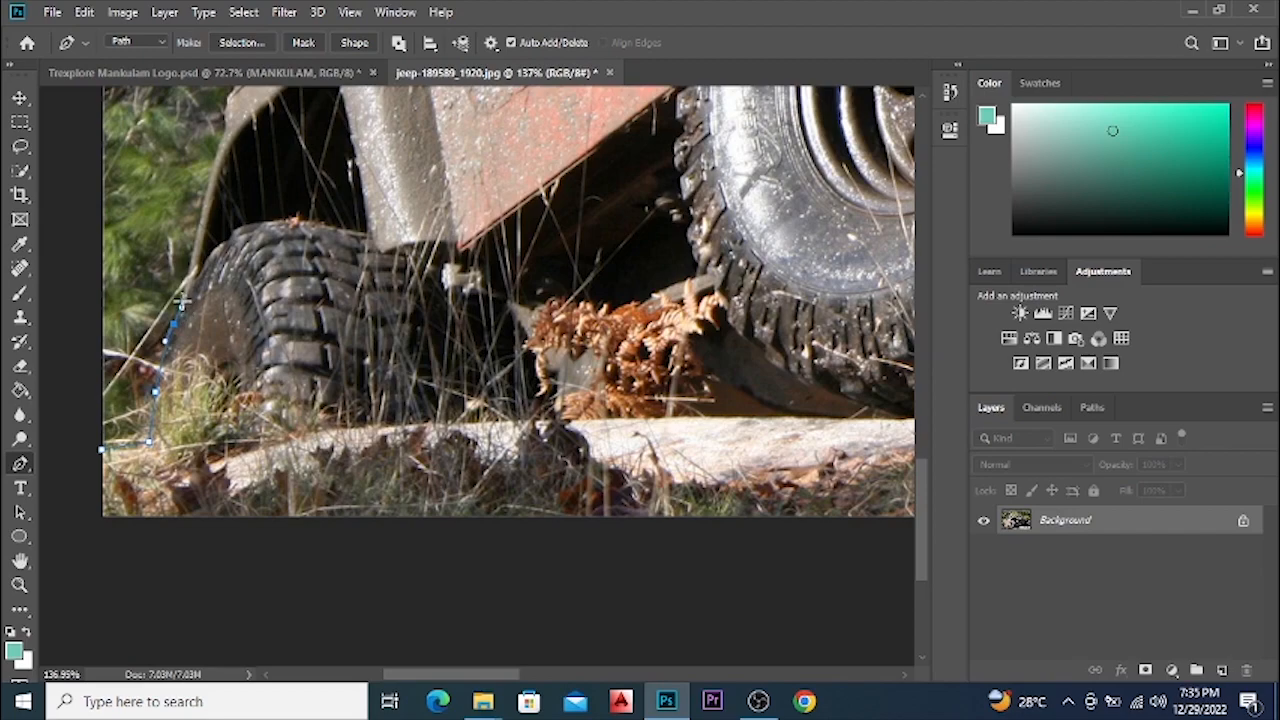
{"action": "scroll", "coordinate": [182, 300], "scroll_direction": "up", "scroll_amount": 3}
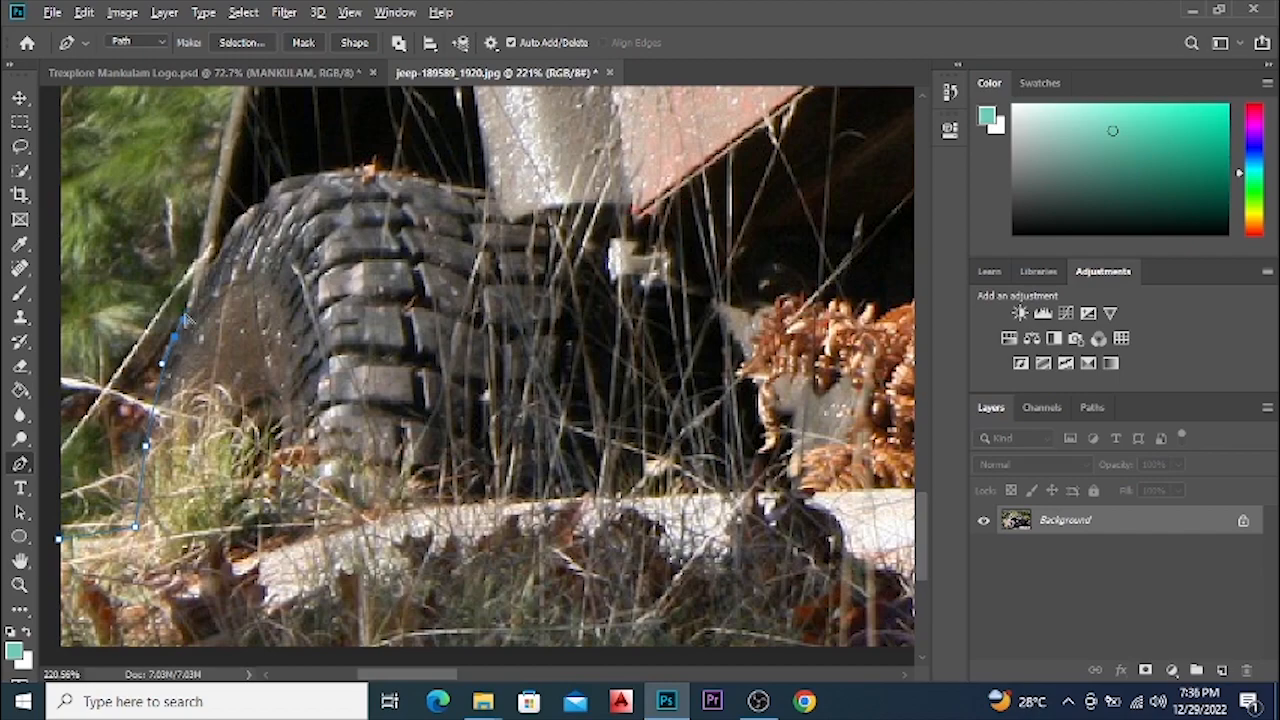
{"action": "scroll", "coordinate": [215, 250], "scroll_direction": "down", "scroll_amount": 2}
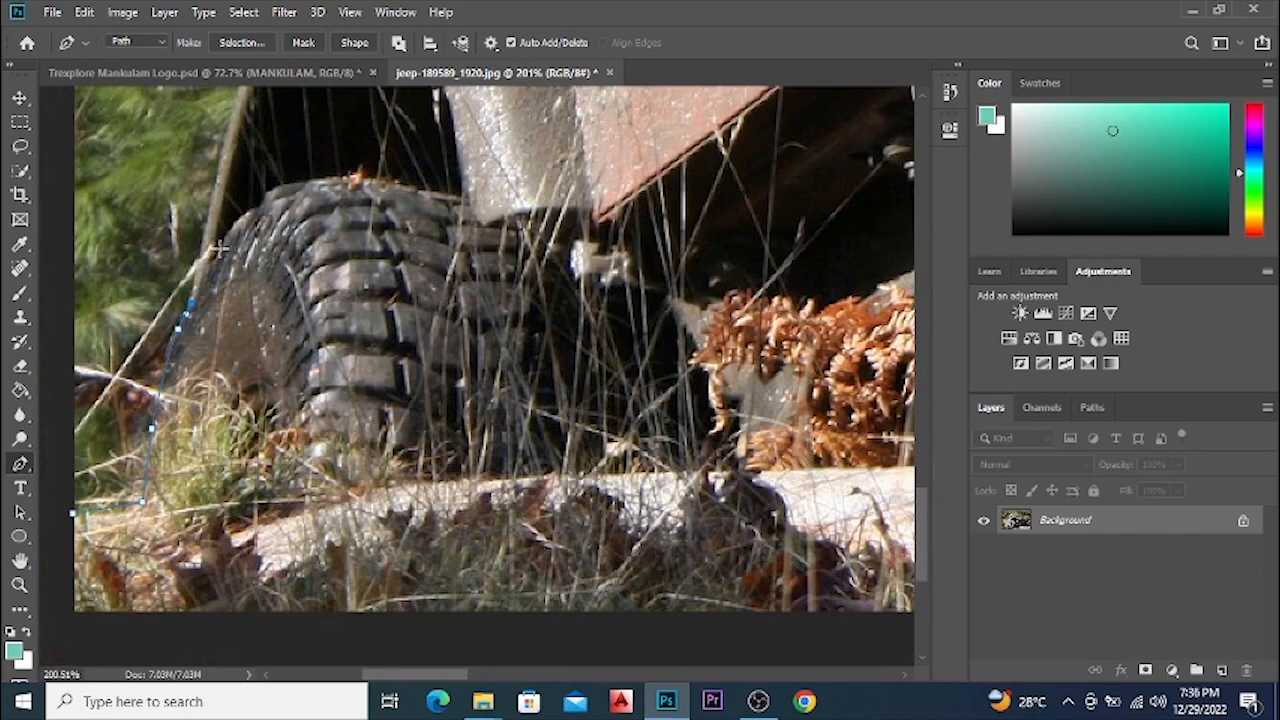
{"action": "scroll", "coordinate": [218, 250], "scroll_direction": "up", "scroll_amount": 2}
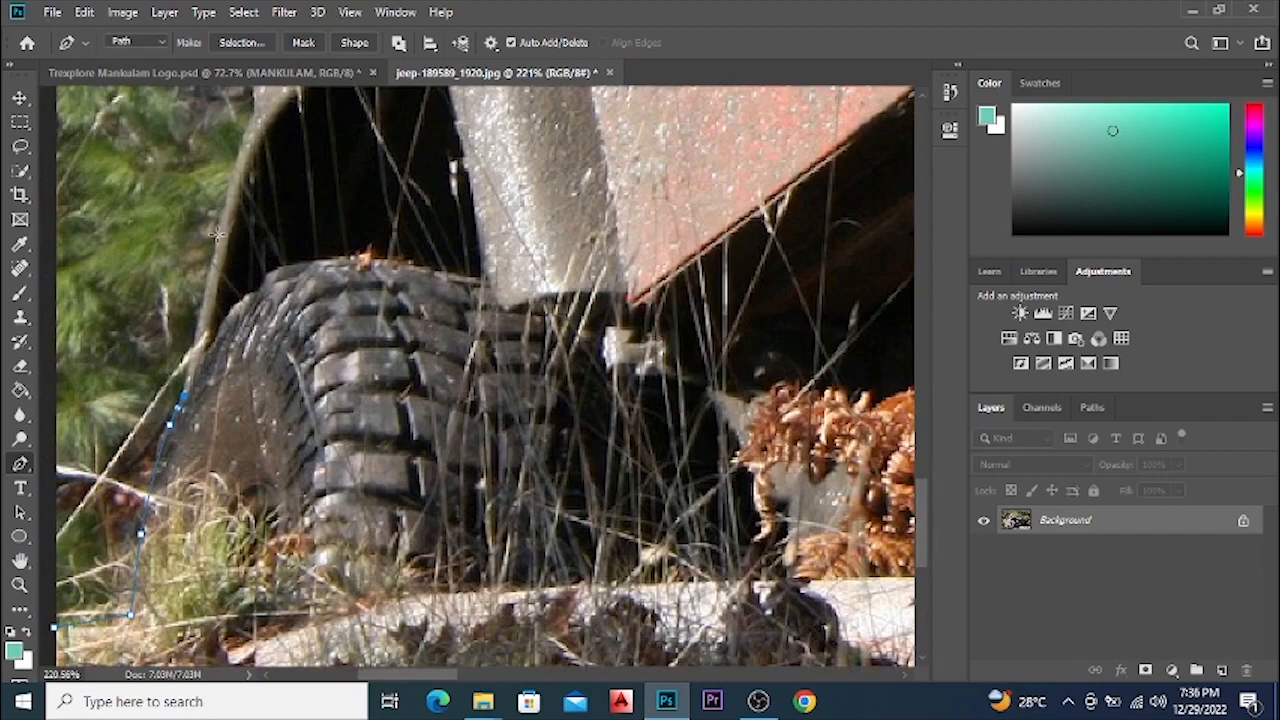
{"action": "scroll", "coordinate": [216, 234], "scroll_direction": "up", "scroll_amount": 2}
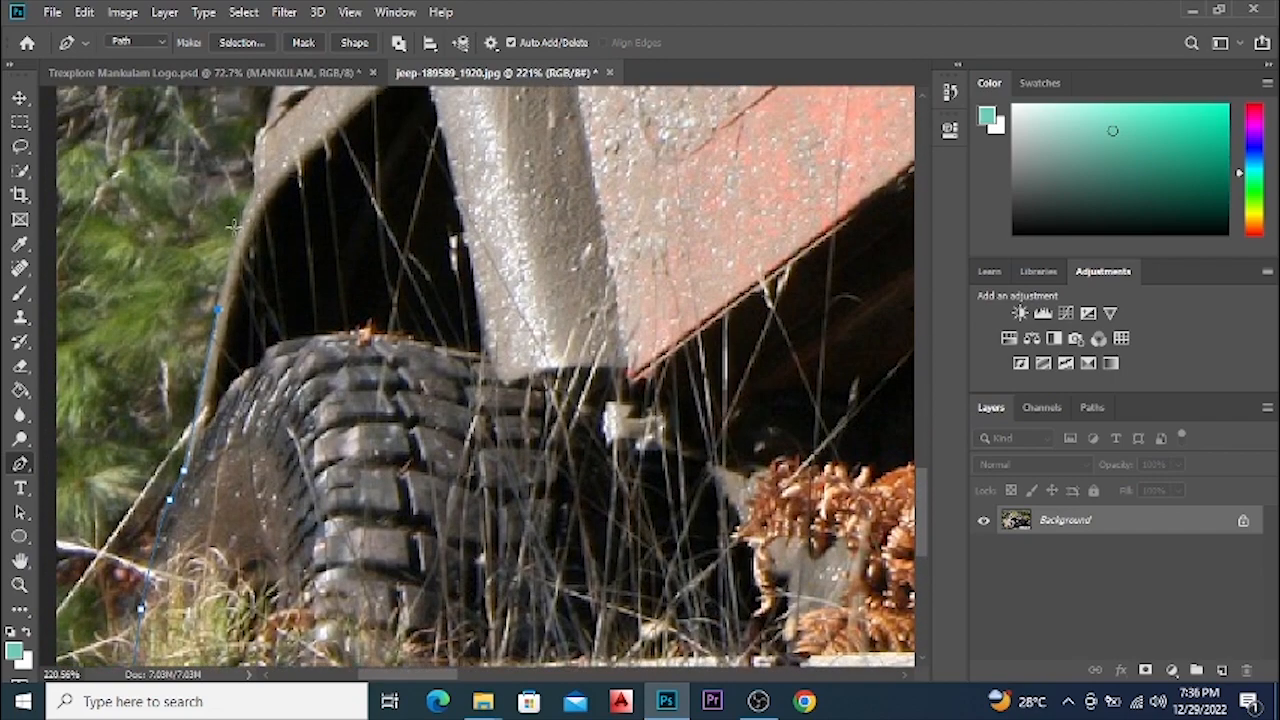
Extend the path around the rear wheel arch and up the jeep's rear body edge against the trees.
{"action": "left_click", "coordinate": [272, 181]}
{"action": "scroll", "coordinate": [258, 140], "scroll_direction": "up", "scroll_amount": 6}
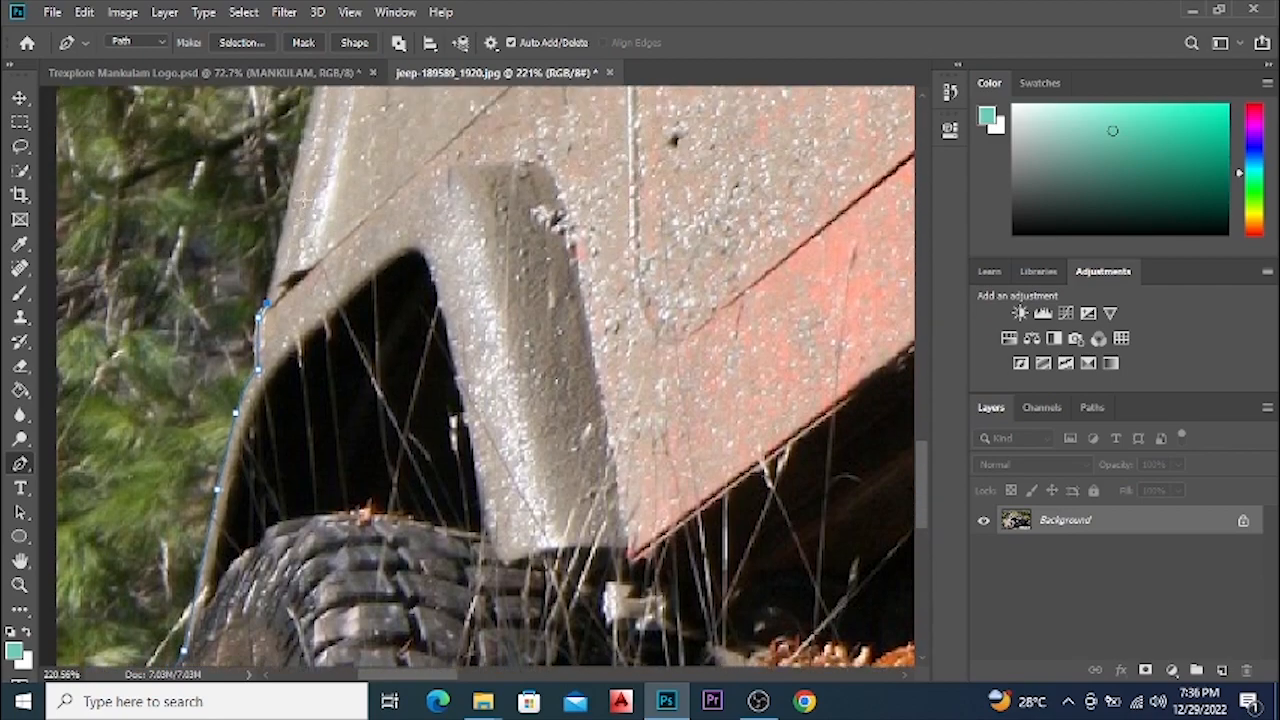
{"action": "scroll", "coordinate": [326, 174], "scroll_direction": "up", "scroll_amount": 3}
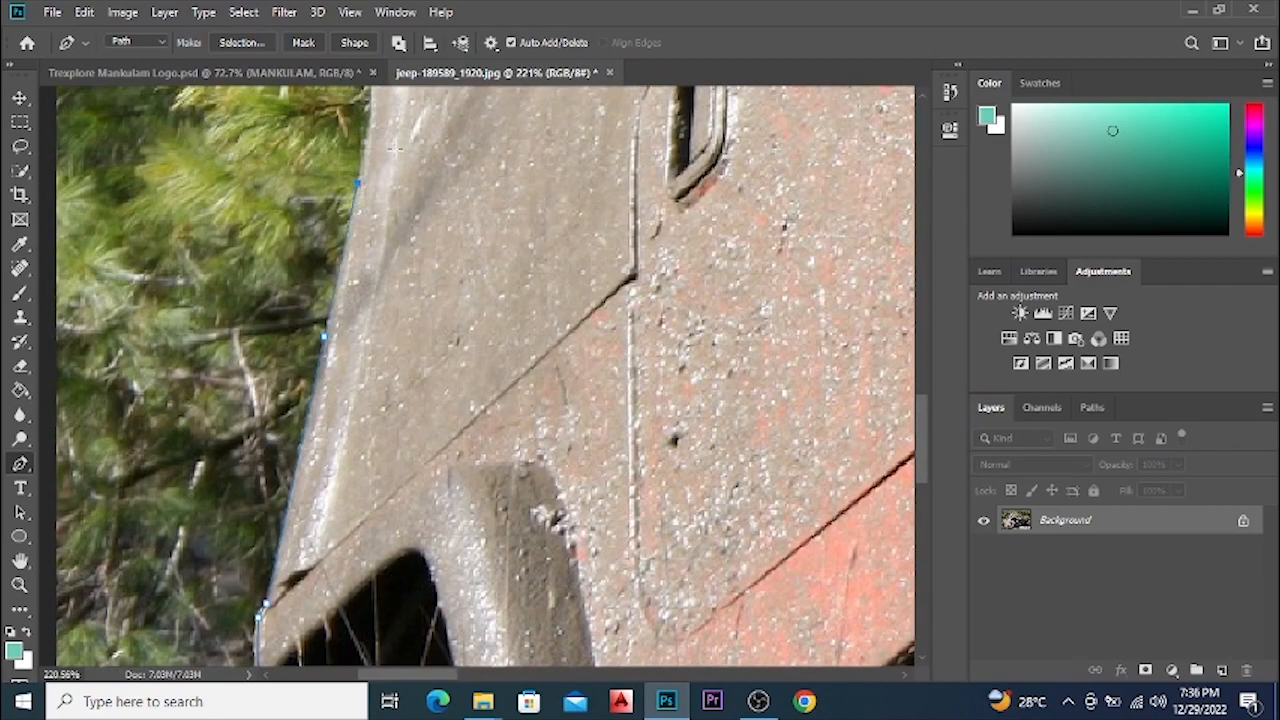
{"action": "scroll", "coordinate": [393, 152], "scroll_direction": "up", "scroll_amount": 2}
{"action": "scroll", "coordinate": [393, 152], "scroll_direction": "up", "scroll_amount": 1}
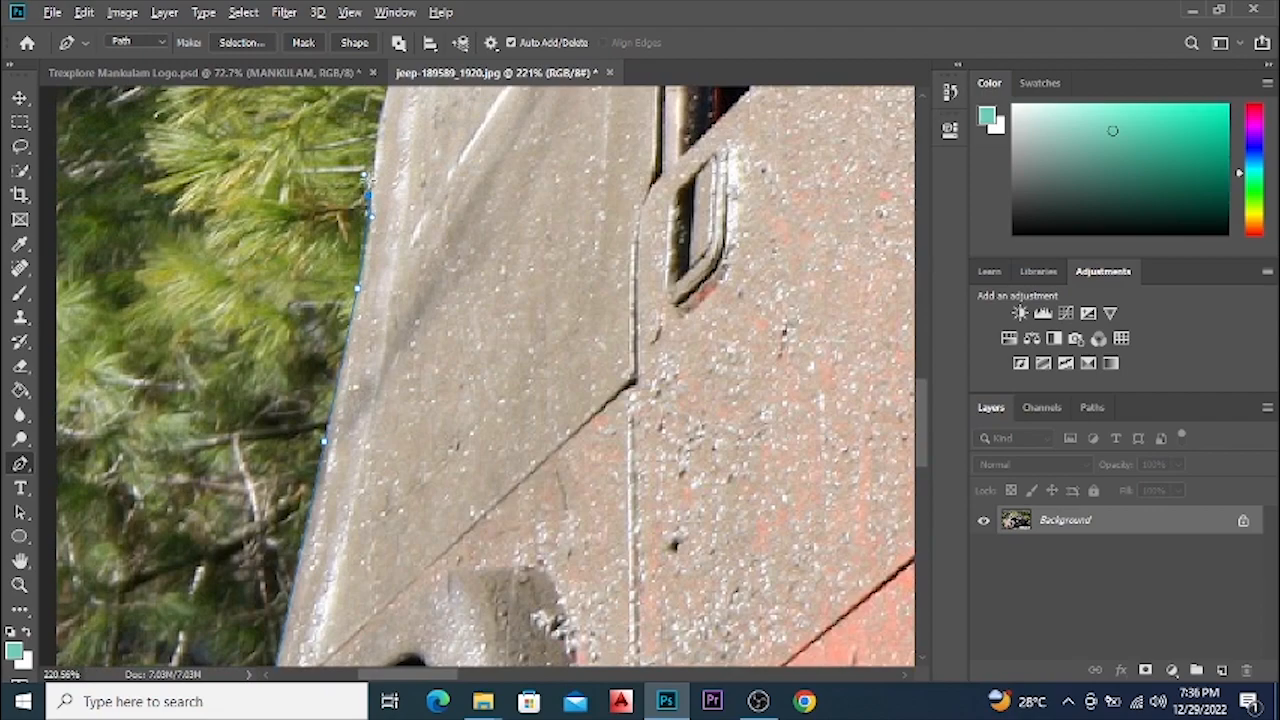
{"action": "scroll", "coordinate": [366, 186], "scroll_direction": "up", "scroll_amount": 2}
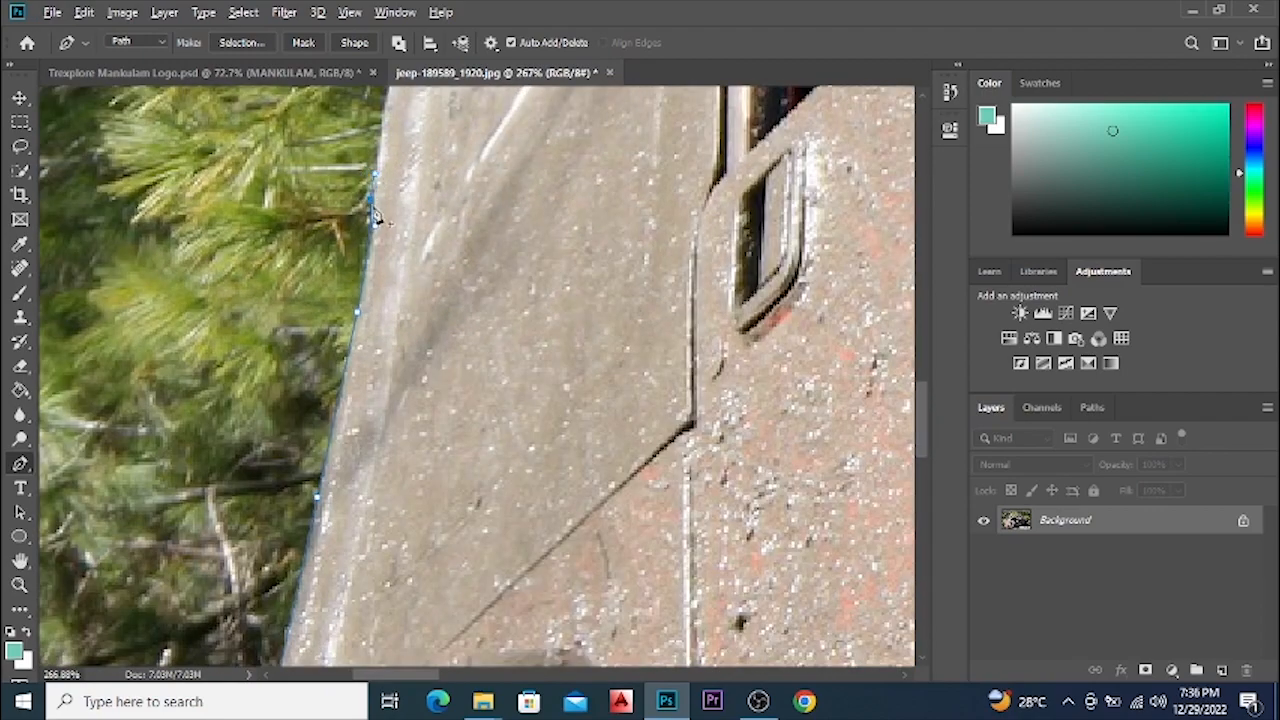
{"action": "scroll", "coordinate": [380, 208], "scroll_direction": "up", "scroll_amount": 2}
{"action": "scroll", "coordinate": [383, 212], "scroll_direction": "up", "scroll_amount": 2}
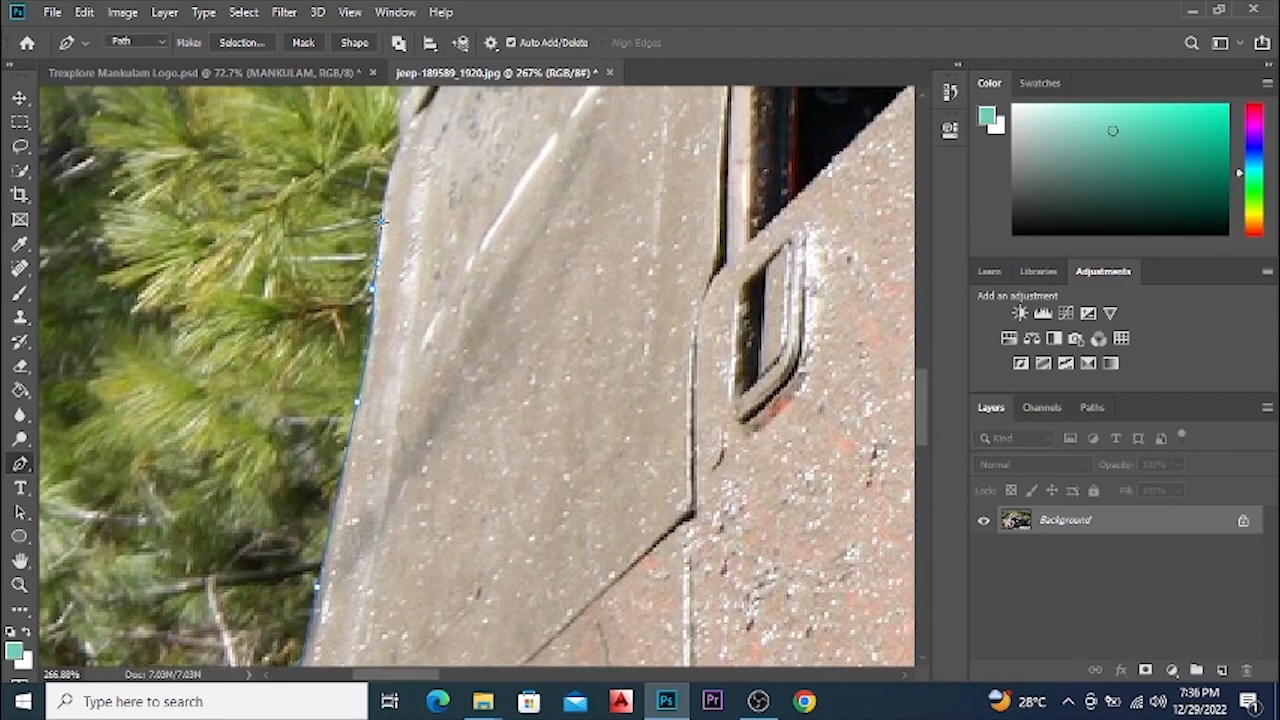
Trace the path around the rear top corner of the jeep's body and onto the dark roof edge.
{"action": "left_click_drag", "start_coordinate": [421, 183], "coordinate": [417, 169]}
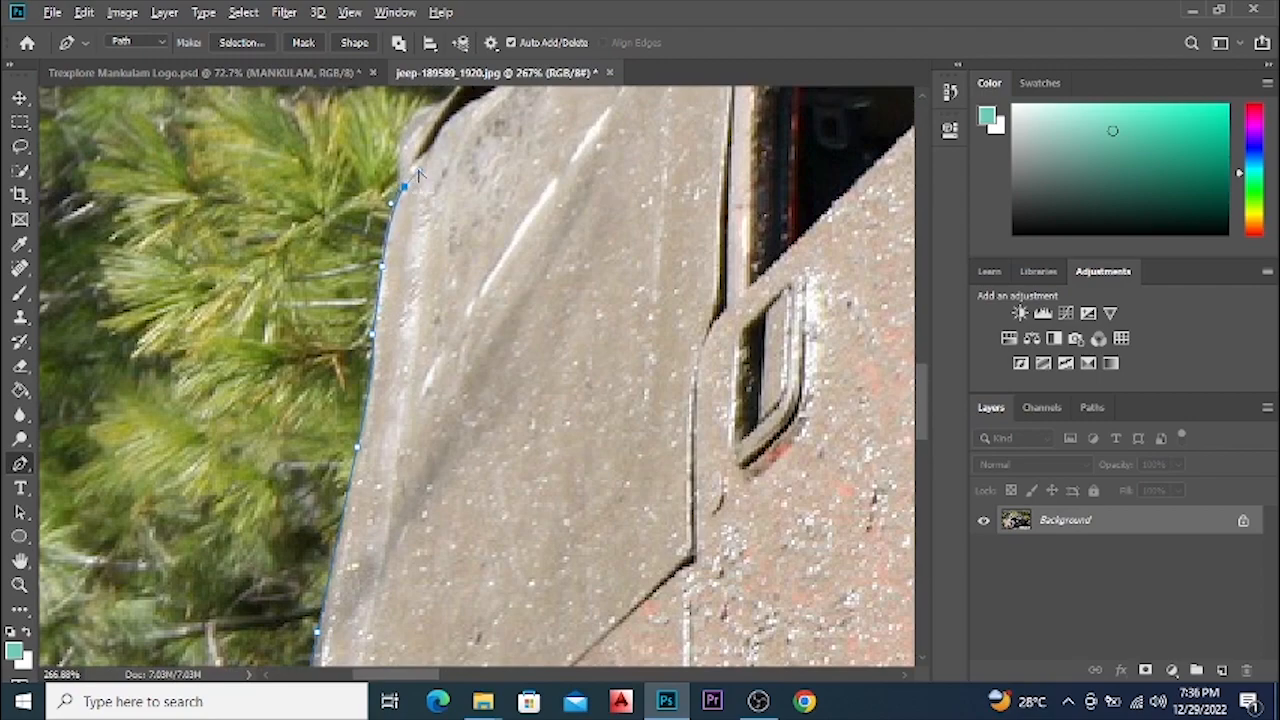
{"action": "left_click", "coordinate": [402, 134]}
{"action": "scroll", "coordinate": [410, 140], "scroll_direction": "up", "scroll_amount": 1}
{"action": "left_click", "coordinate": [415, 158]}
{"action": "left_click", "coordinate": [444, 143]}
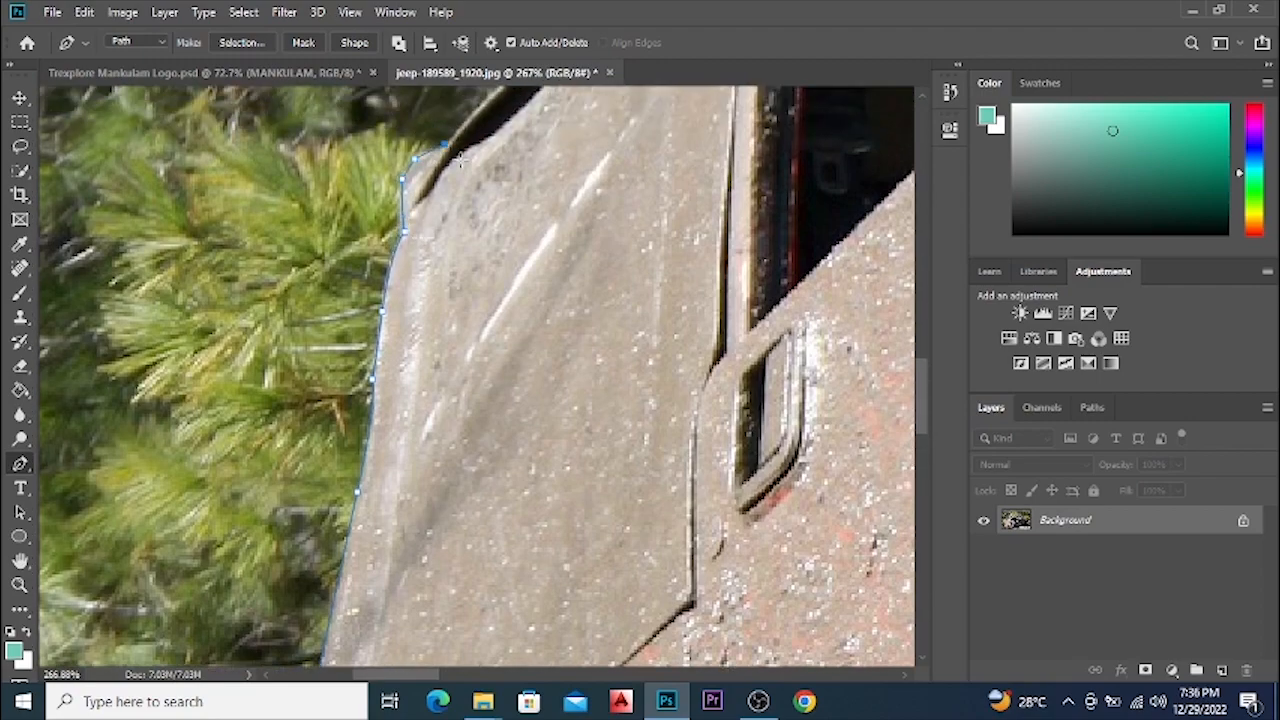
{"action": "scroll", "coordinate": [453, 157], "scroll_direction": "up", "scroll_amount": 1}
{"action": "left_click_drag", "start_coordinate": [500, 128], "coordinate": [517, 115]}
{"action": "scroll", "coordinate": [545, 121], "scroll_direction": "up", "scroll_amount": 1}
{"action": "scroll", "coordinate": [545, 125], "scroll_direction": "up", "scroll_amount": 1}
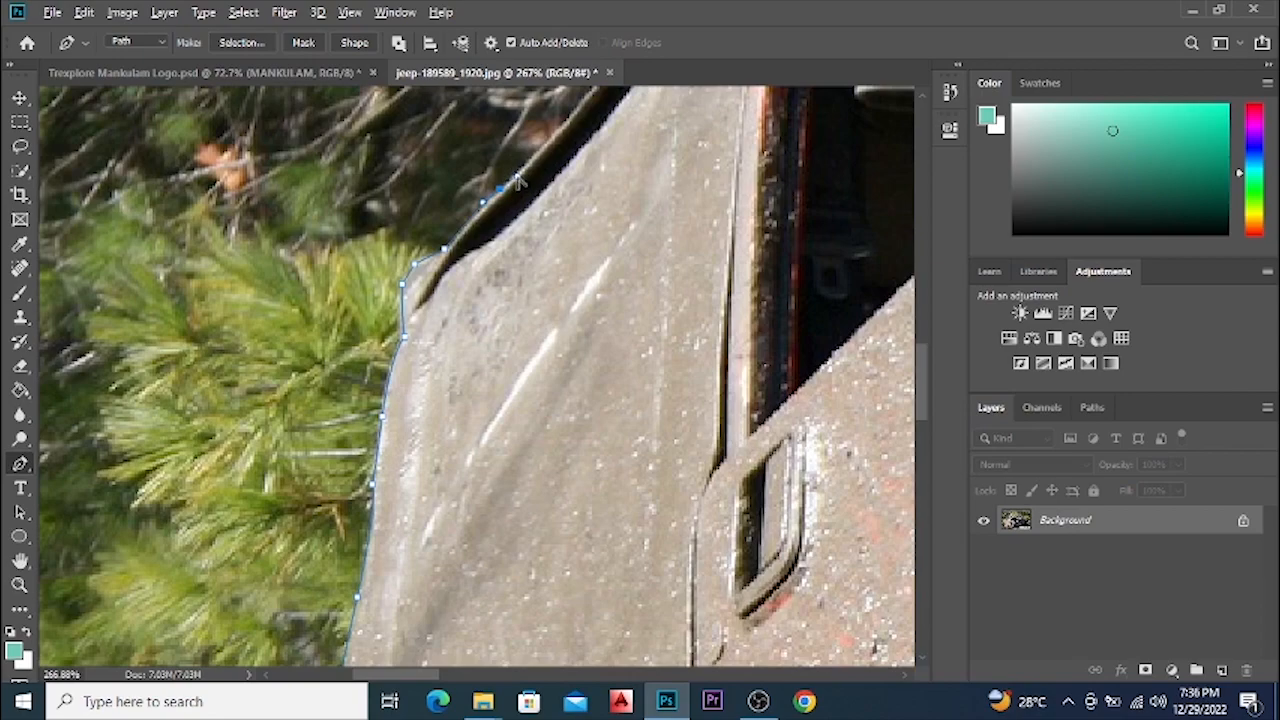
Continue the path with closely spaced anchor points along the sloping dark roof edge towards the side mirror.
{"action": "scroll", "coordinate": [541, 165], "scroll_direction": "down", "scroll_amount": 4}
{"action": "scroll", "coordinate": [622, 179], "scroll_direction": "up", "scroll_amount": 3}
{"action": "scroll", "coordinate": [622, 179], "scroll_direction": "right", "scroll_amount": 4}
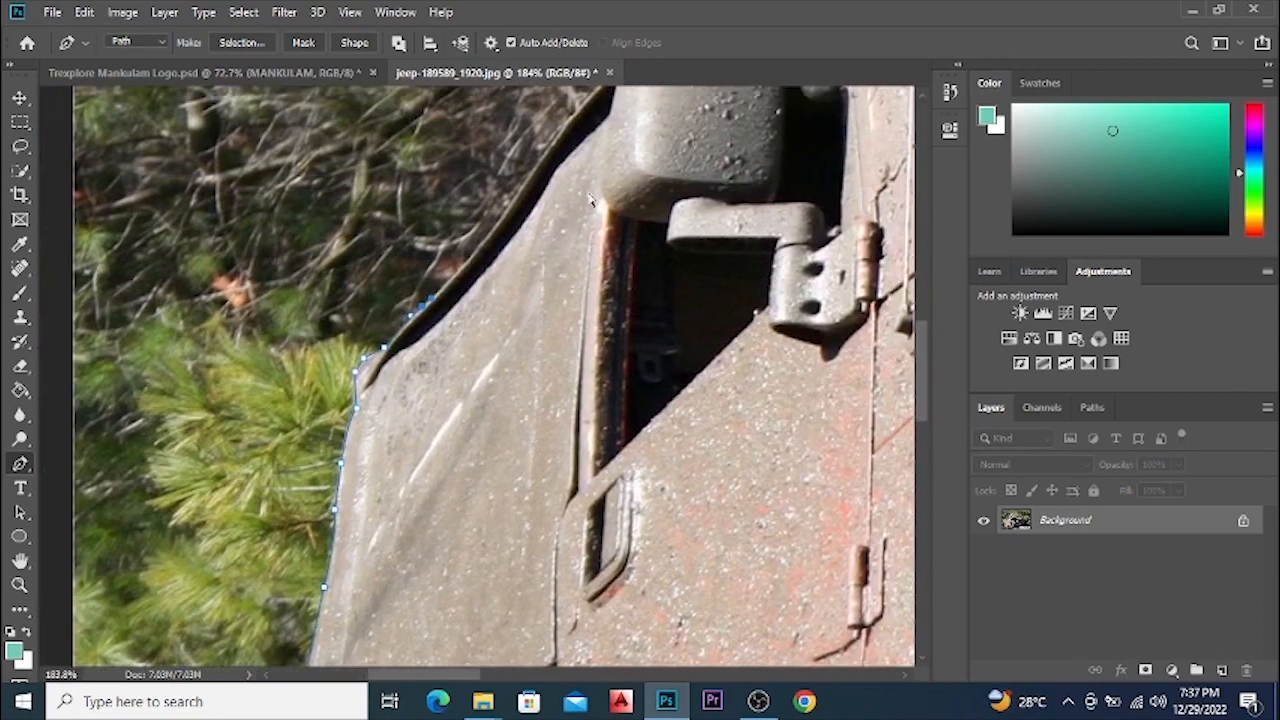
{"action": "scroll", "coordinate": [597, 190], "scroll_direction": "left", "scroll_amount": 2}
{"action": "scroll", "coordinate": [415, 300], "scroll_direction": "up", "scroll_amount": 3}
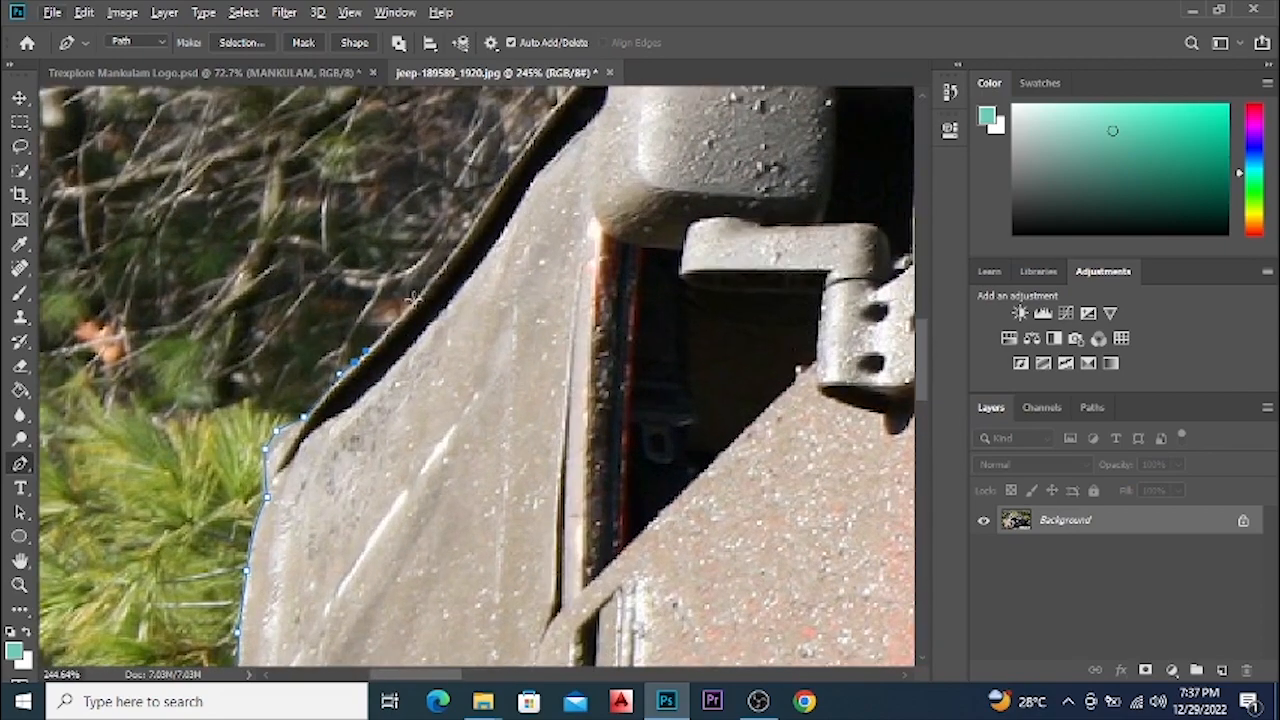
{"action": "left_click", "coordinate": [455, 251]}
{"action": "left_click", "coordinate": [477, 212]}
{"action": "scroll", "coordinate": [510, 178], "scroll_direction": "up", "scroll_amount": 1}
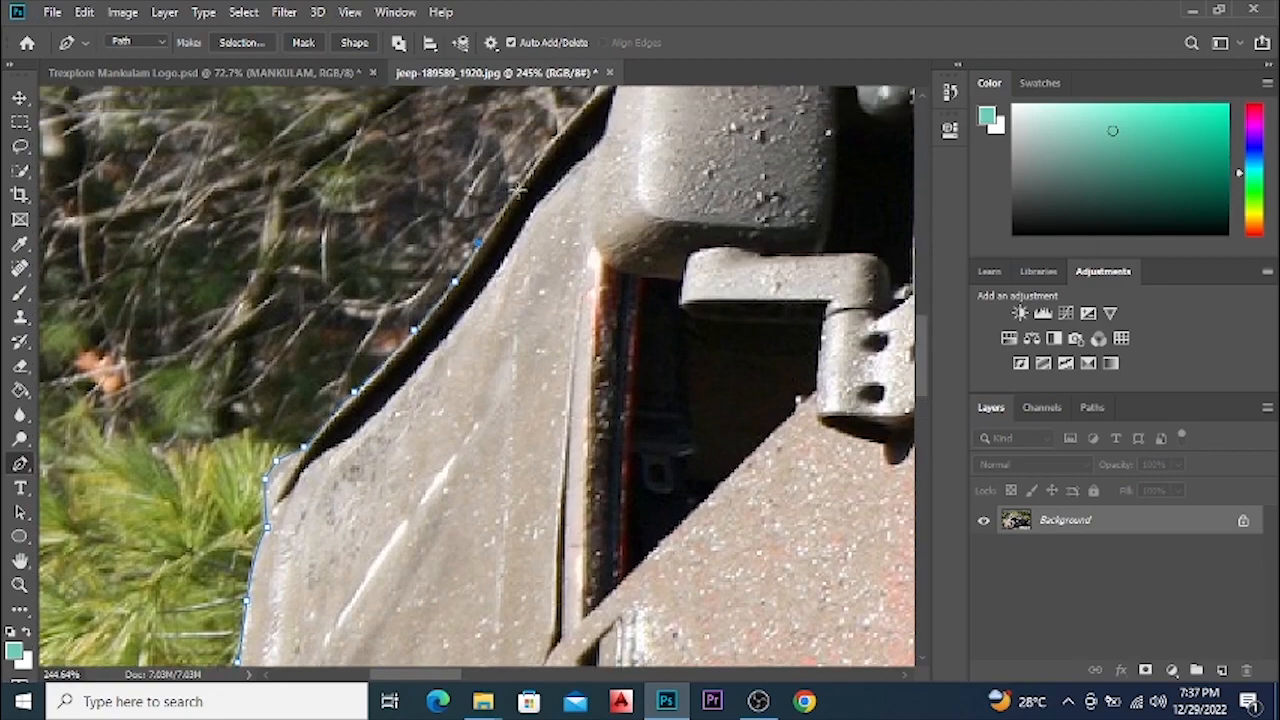
{"action": "left_click", "coordinate": [501, 207]}
{"action": "left_click", "coordinate": [522, 178]}
{"action": "scroll", "coordinate": [545, 192], "scroll_direction": "up", "scroll_amount": 2}
{"action": "left_click", "coordinate": [544, 193]}
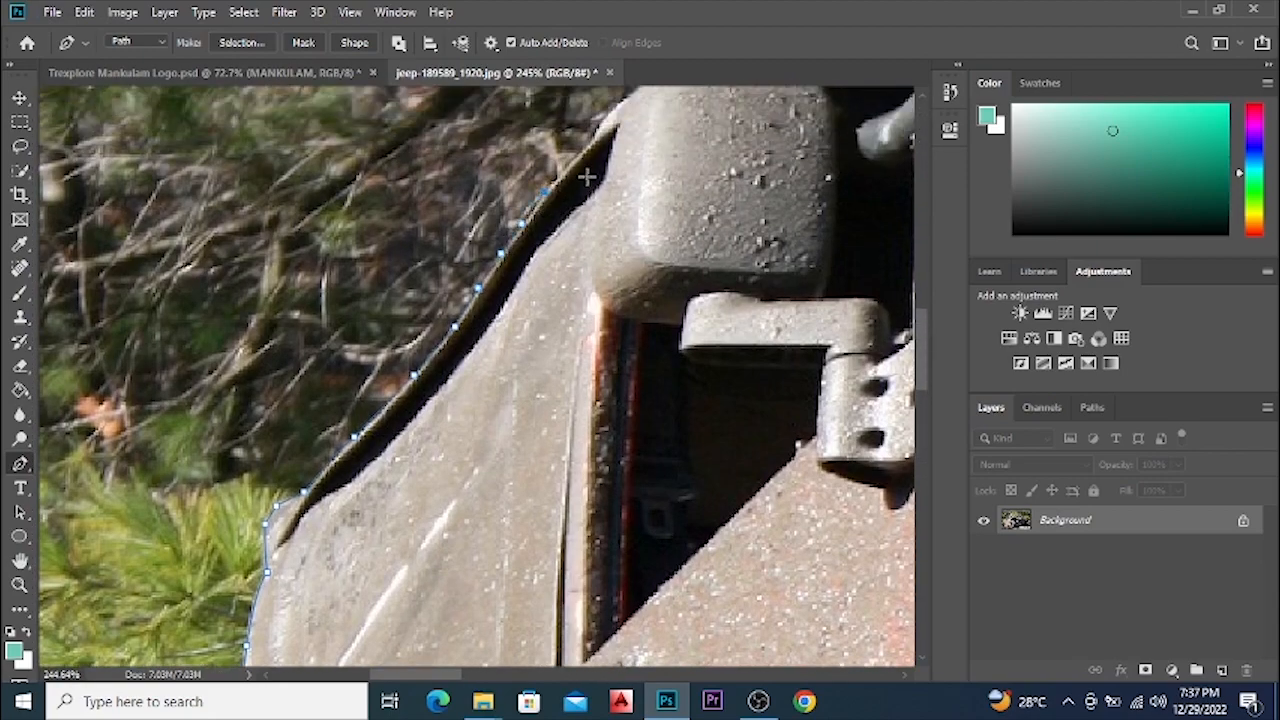
Extend the path past the side mirror and along the roof edge above the red door frame.
{"action": "scroll", "coordinate": [617, 130], "scroll_direction": "up", "scroll_amount": 3}
{"action": "scroll", "coordinate": [660, 200], "scroll_direction": "left", "scroll_amount": 2}
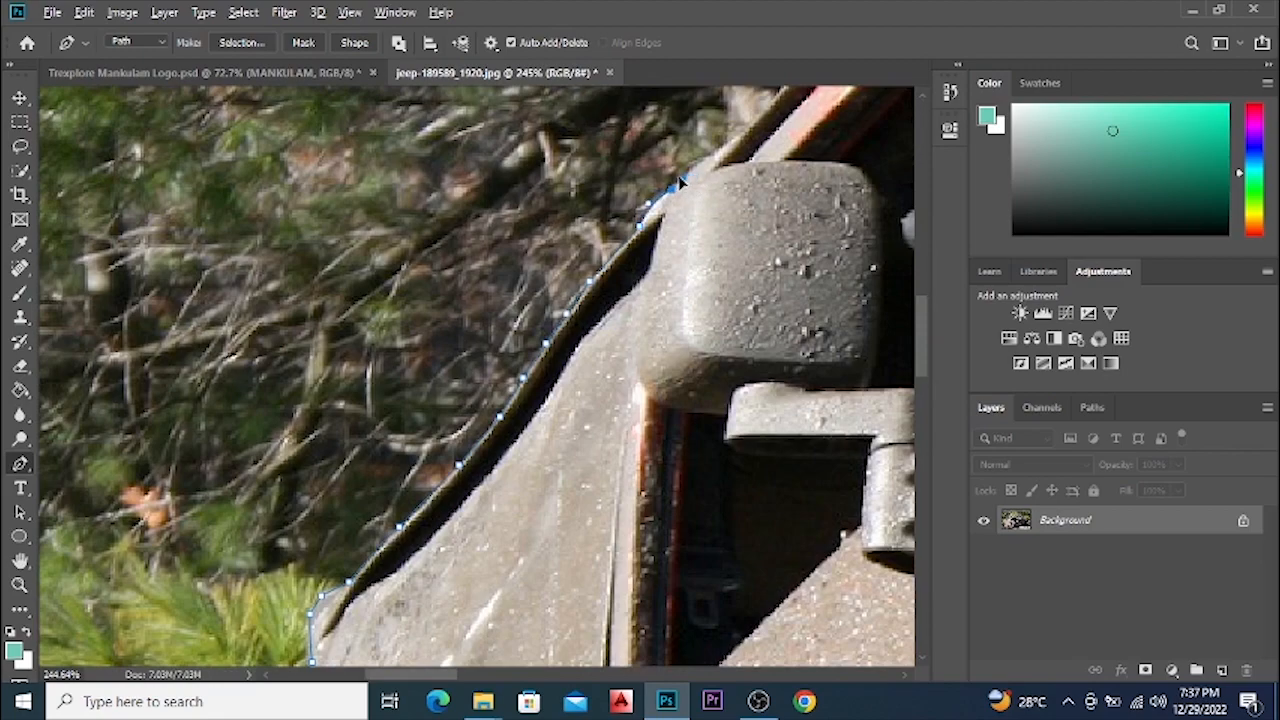
{"action": "left_click", "coordinate": [720, 153]}
{"action": "scroll", "coordinate": [760, 175], "scroll_direction": "up", "scroll_amount": 3}
{"action": "left_click", "coordinate": [813, 170]}
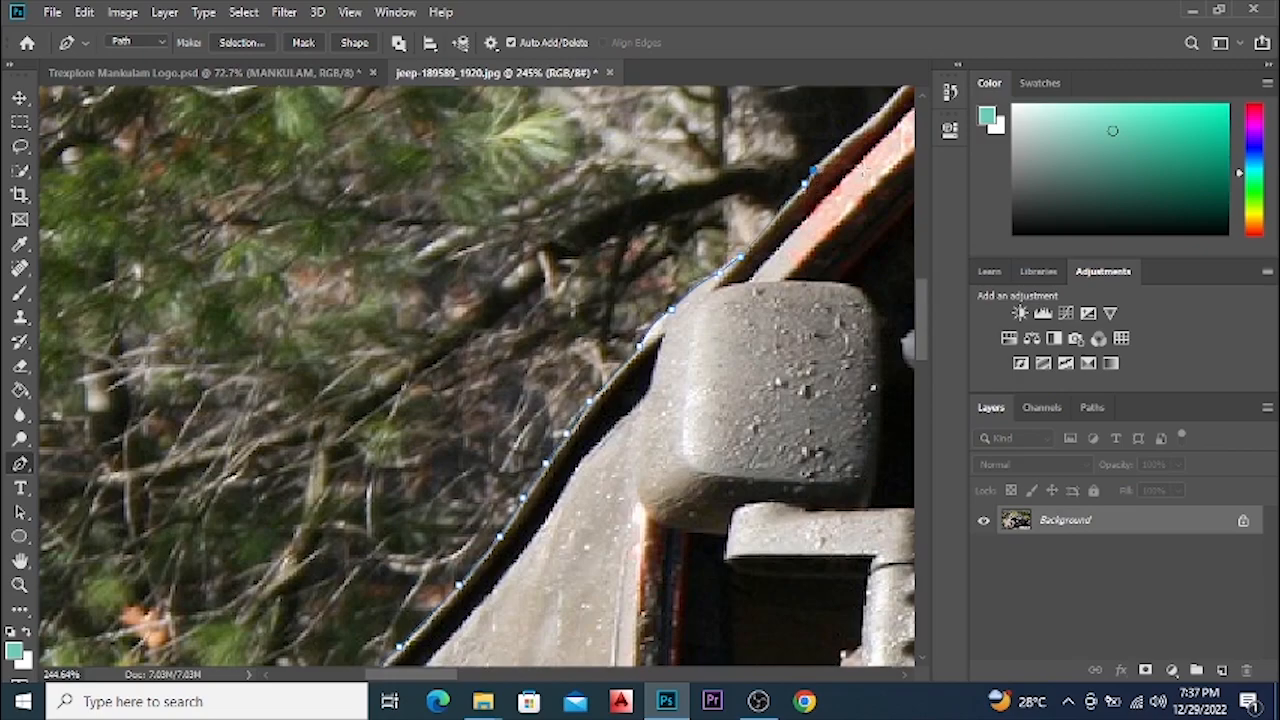
{"action": "scroll", "coordinate": [860, 168], "scroll_direction": "up", "scroll_amount": 1}
{"action": "left_click", "coordinate": [870, 131]}
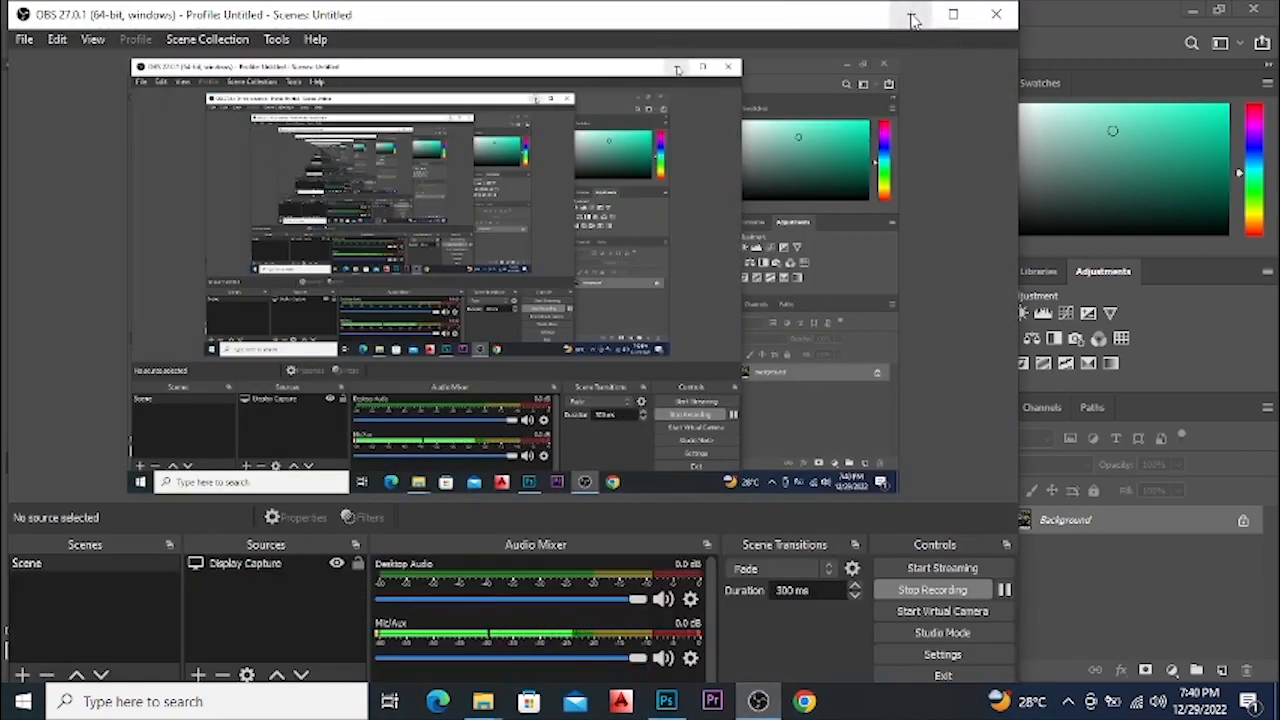
Trace the path up to the windshield frame and curve it around the frame's upper corner.
{"action": "left_click", "coordinate": [909, 14]}
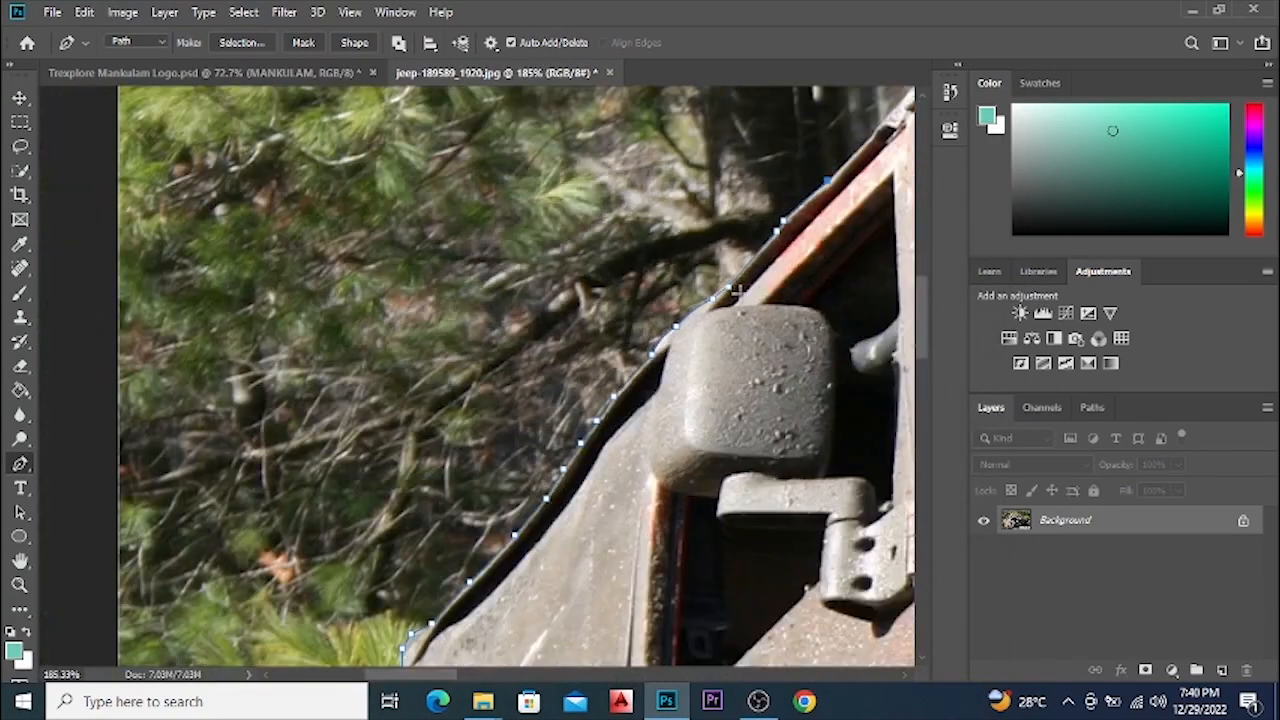
{"action": "scroll", "coordinate": [860, 135], "scroll_direction": "up", "scroll_amount": 3}
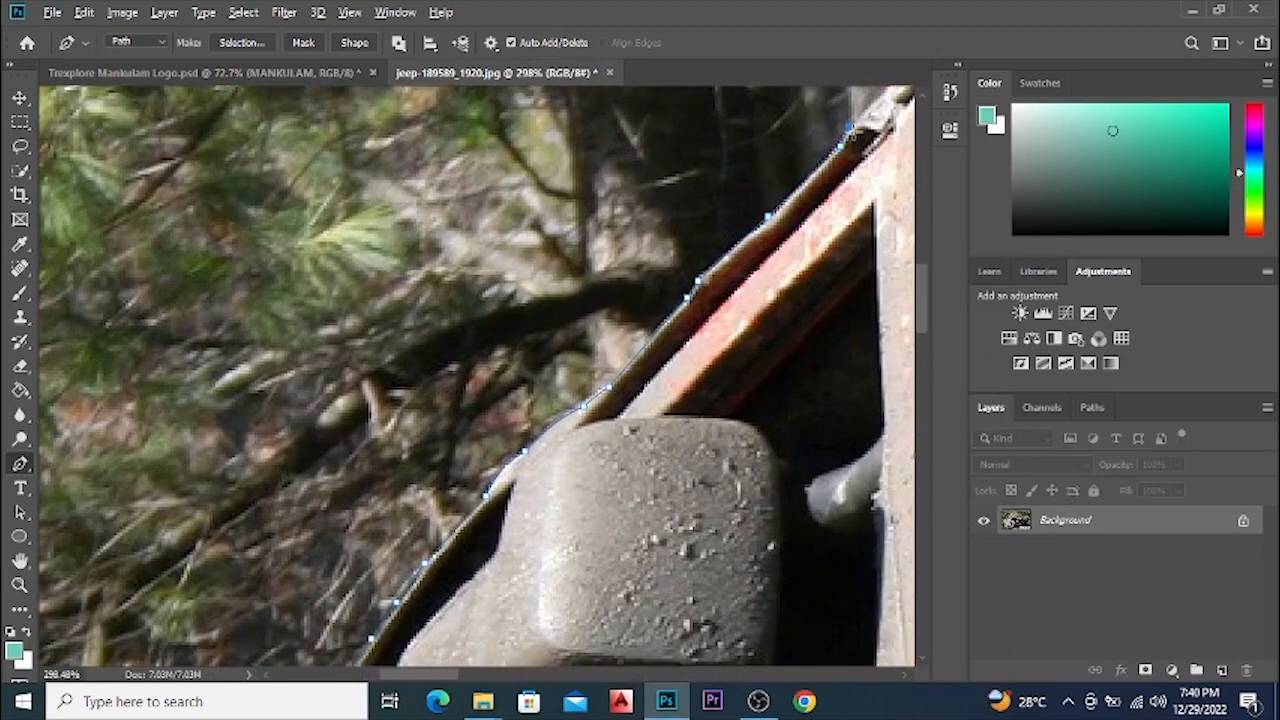
{"action": "scroll", "coordinate": [738, 230], "scroll_direction": "down", "scroll_amount": 3}
{"action": "scroll", "coordinate": [738, 230], "scroll_direction": "up", "scroll_amount": 4}
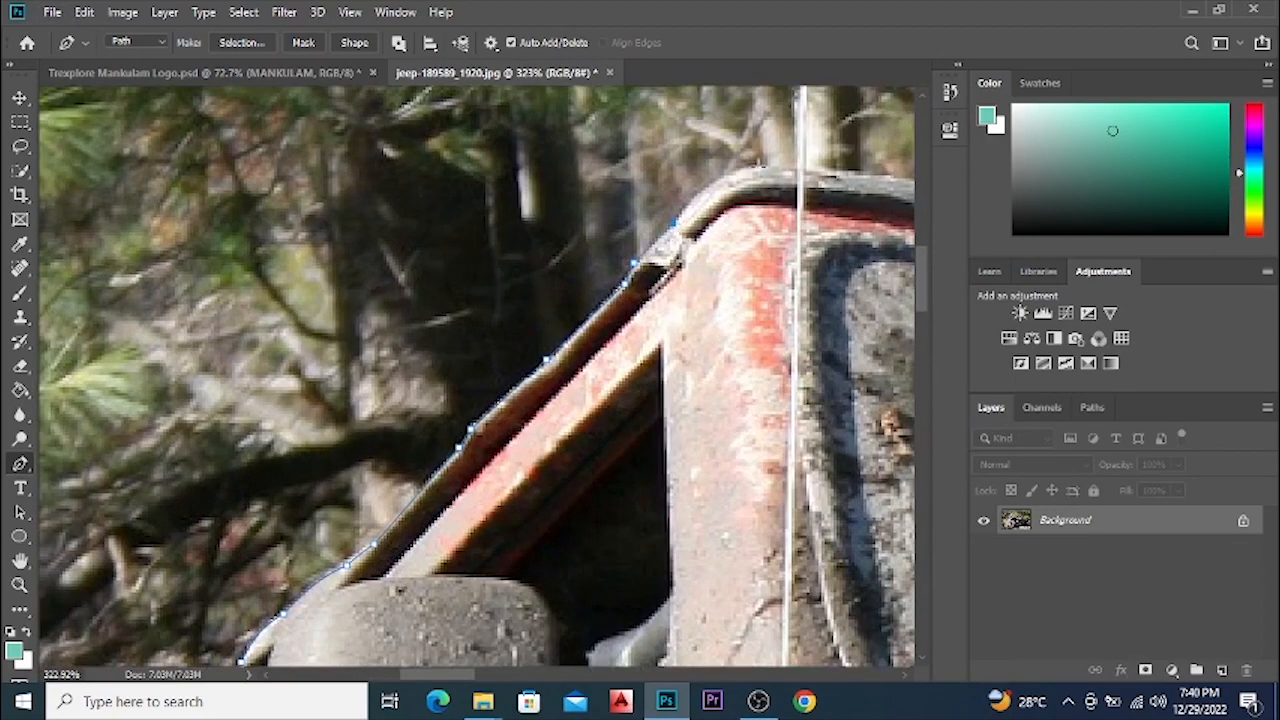
{"action": "left_click_drag", "start_coordinate": [757, 166], "coordinate": [812, 170]}
{"action": "scroll", "coordinate": [765, 232], "scroll_direction": "down", "scroll_amount": 2}
{"action": "scroll", "coordinate": [648, 206], "scroll_direction": "up", "scroll_amount": 2}
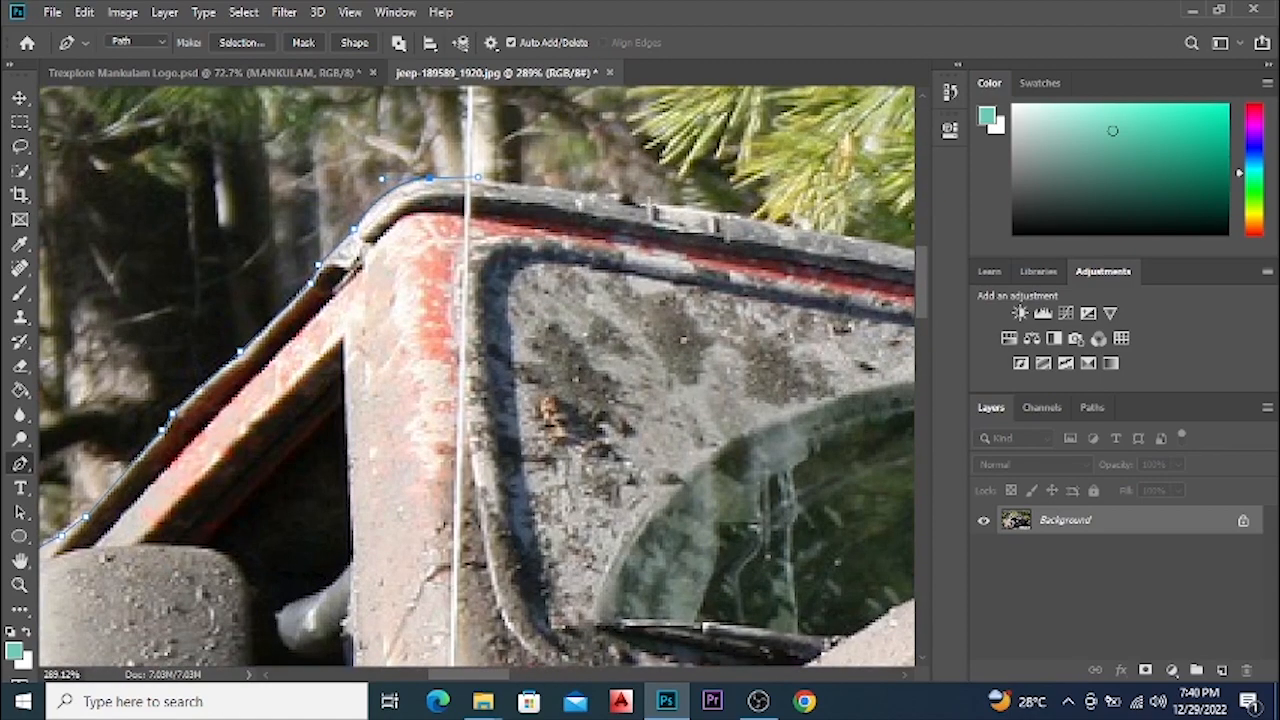
Continue the path with anchor points along the upper edge of the windshield frame down to the hood.
{"action": "left_click", "coordinate": [650, 206]}
{"action": "left_click", "coordinate": [846, 235]}
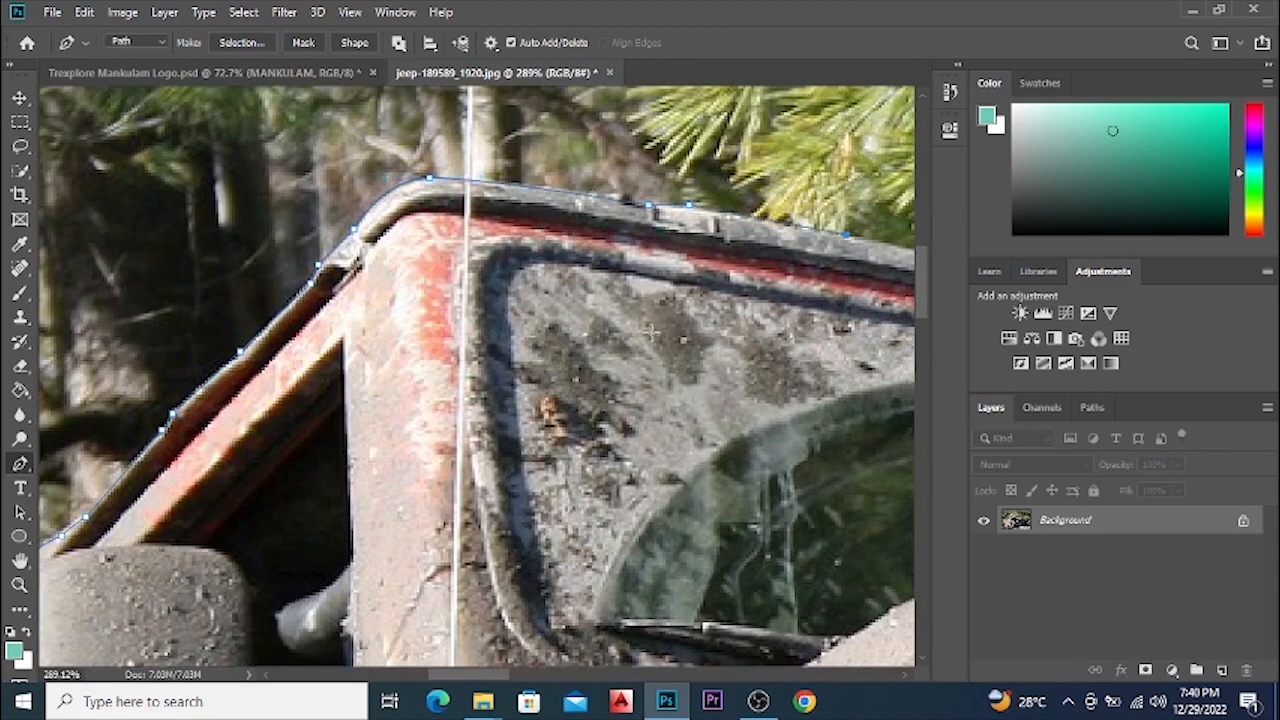
{"action": "scroll", "coordinate": [712, 338], "scroll_direction": "down", "scroll_amount": 3}
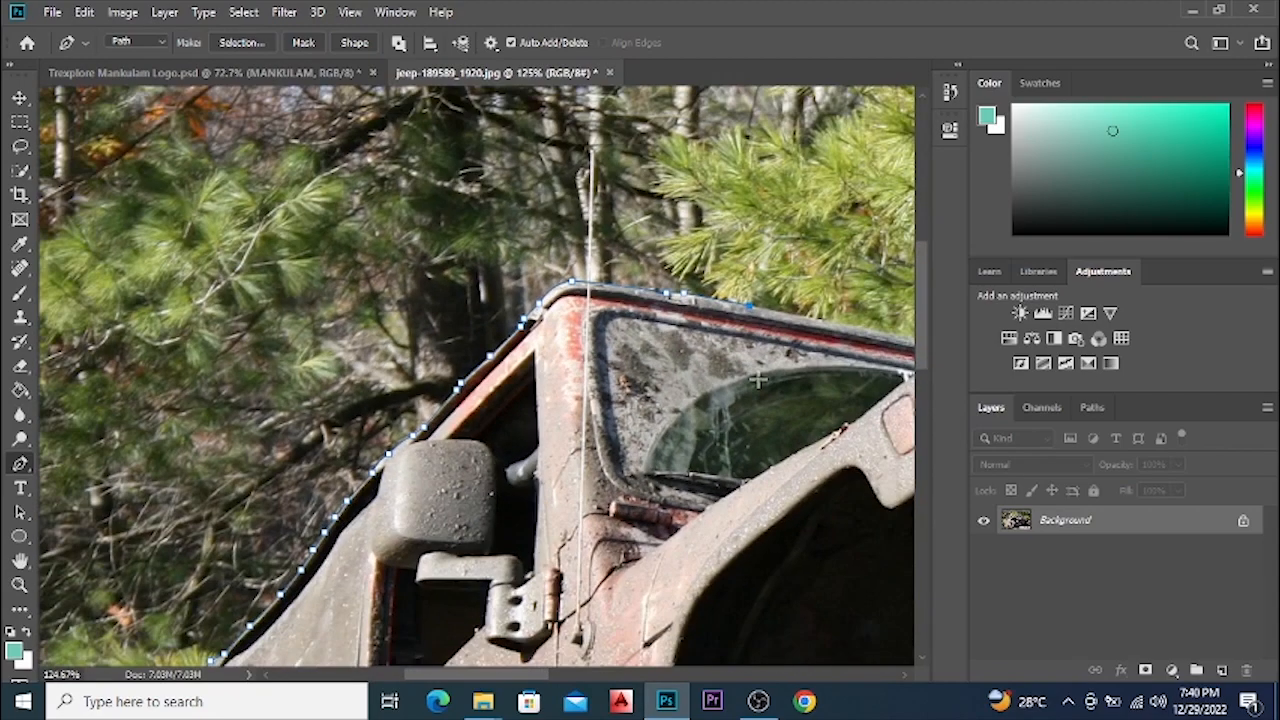
{"action": "scroll", "coordinate": [758, 380], "scroll_direction": "up", "scroll_amount": 3}
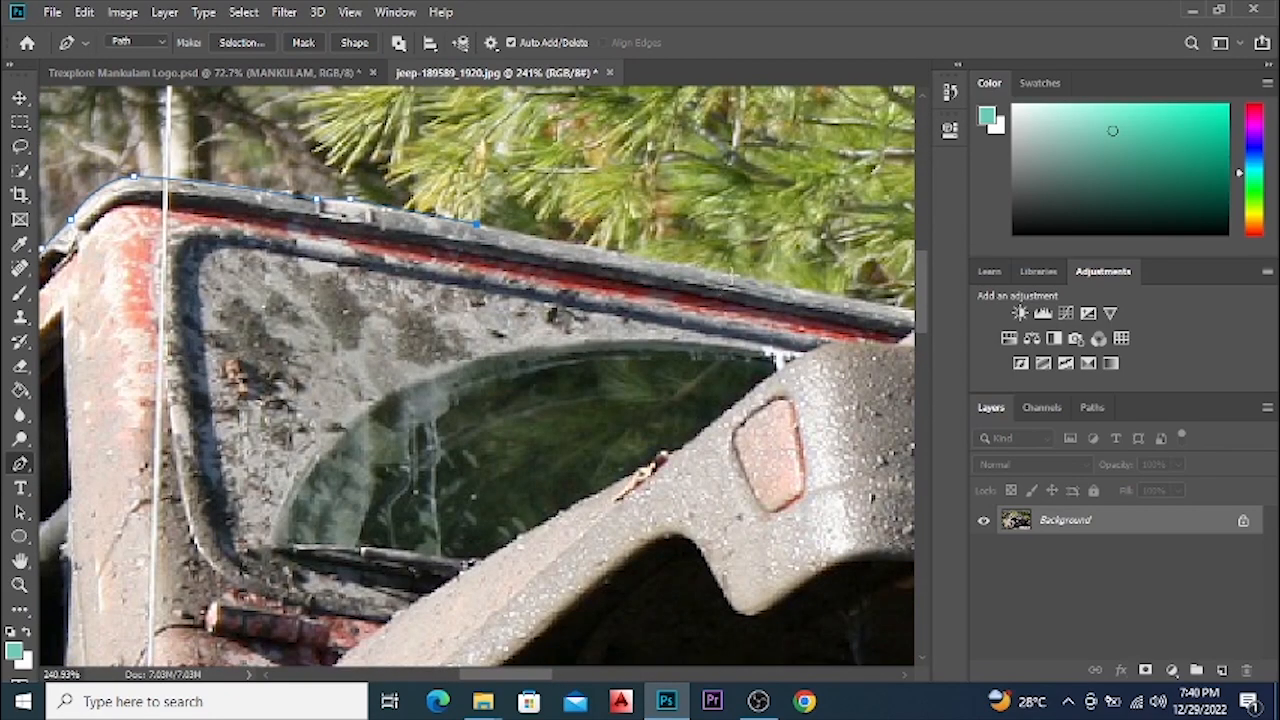
{"action": "scroll", "coordinate": [476, 376], "scroll_direction": "down", "scroll_amount": 1}
{"action": "scroll", "coordinate": [476, 376], "scroll_direction": "right", "scroll_amount": 3}
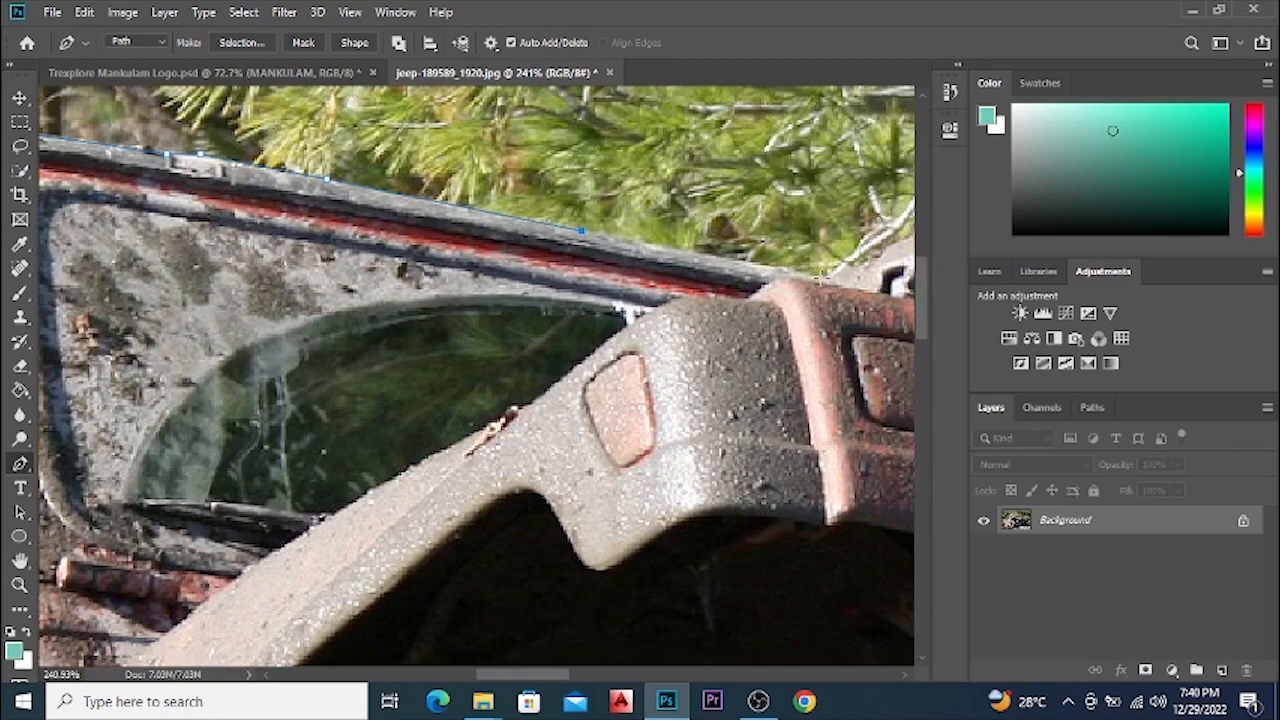
{"action": "scroll", "coordinate": [632, 230], "scroll_direction": "right", "scroll_amount": 3}
{"action": "scroll", "coordinate": [632, 230], "scroll_direction": "up", "scroll_amount": 1}
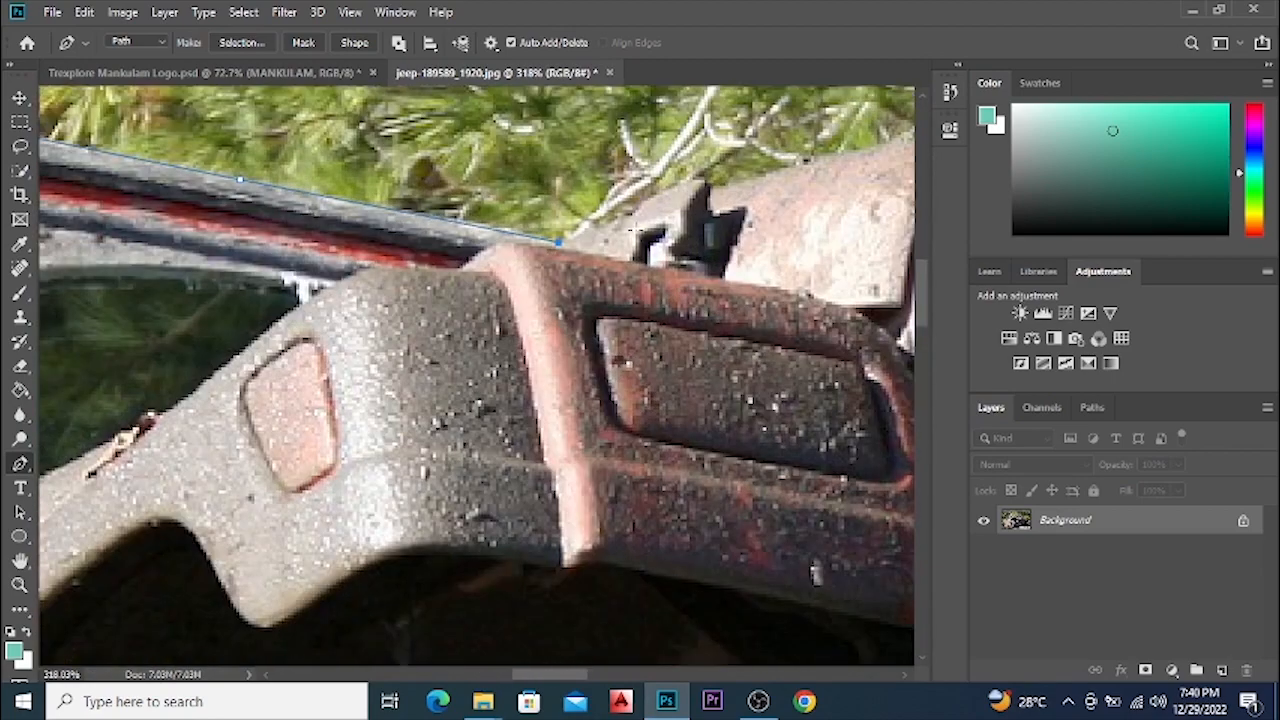
Trace the path around the hood latch and up the curved edge of the hood towards the near headlight.
{"action": "left_click", "coordinate": [638, 212]}
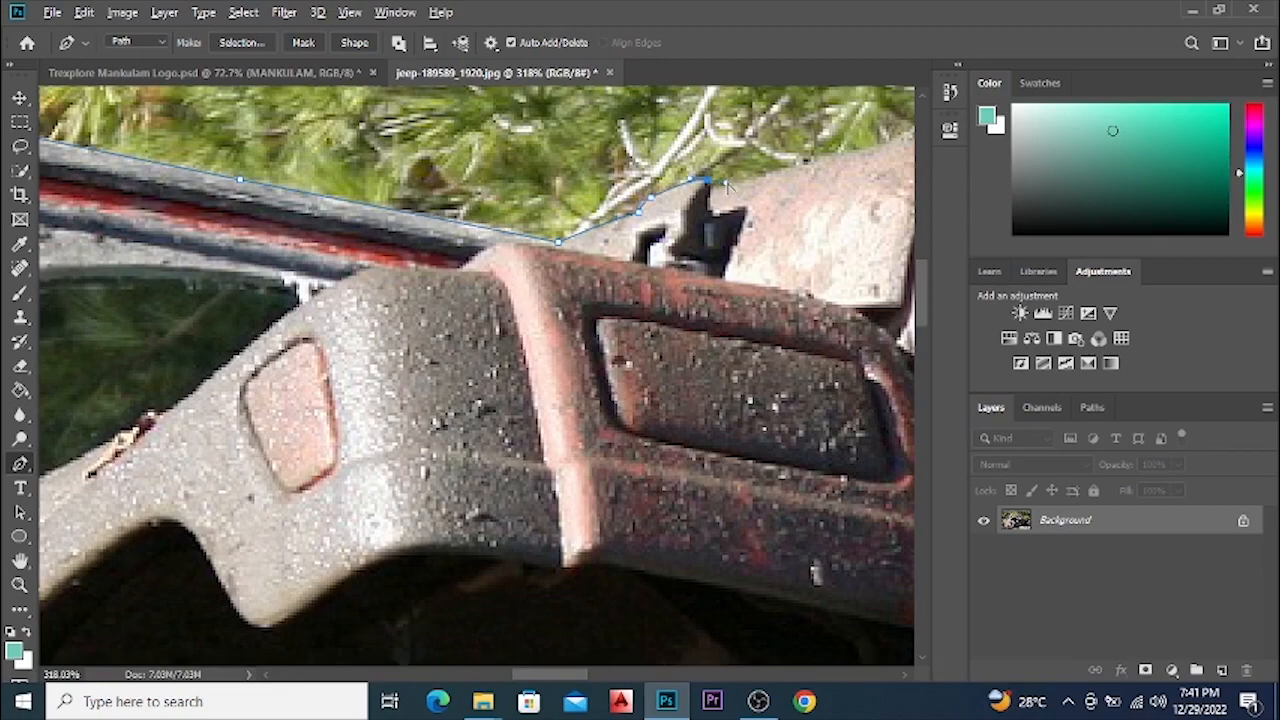
{"action": "scroll", "coordinate": [760, 200], "scroll_direction": "down", "scroll_amount": 2}
{"action": "scroll", "coordinate": [800, 215], "scroll_direction": "right", "scroll_amount": 2}
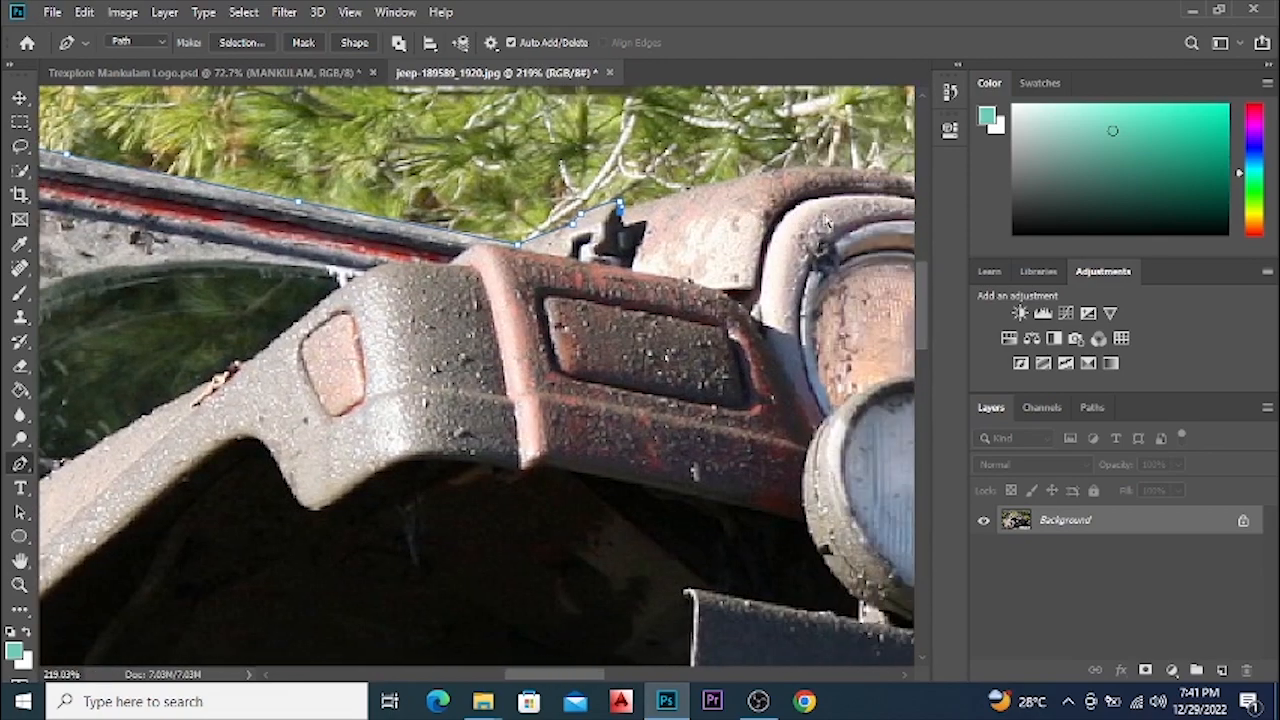
{"action": "scroll", "coordinate": [826, 222], "scroll_direction": "up", "scroll_amount": 3}
{"action": "left_click_drag", "start_coordinate": [782, 143], "coordinate": [820, 152]}
Extend the path along the hood's front edge, above the near headlight and the first grille slots.
{"action": "scroll", "coordinate": [780, 180], "scroll_direction": "right", "scroll_amount": 3}
{"action": "scroll", "coordinate": [728, 204], "scroll_direction": "down", "scroll_amount": 4}
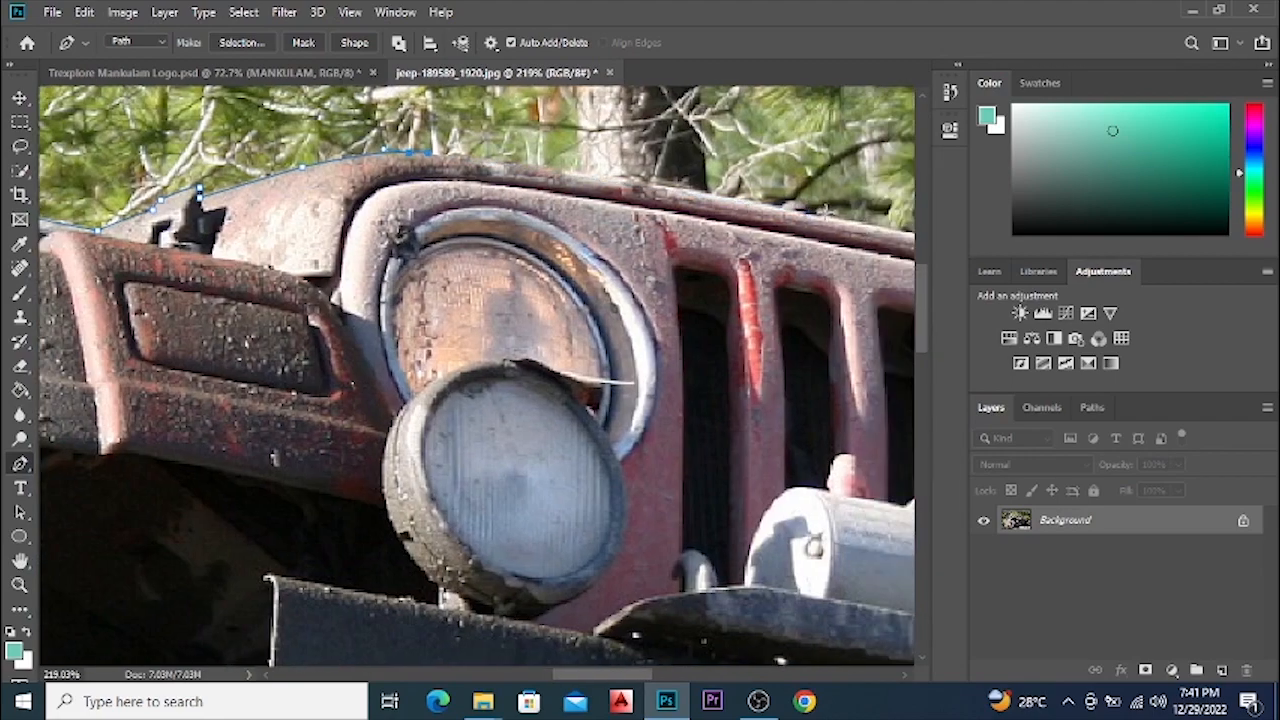
{"action": "left_click_drag", "start_coordinate": [815, 214], "coordinate": [848, 237]}
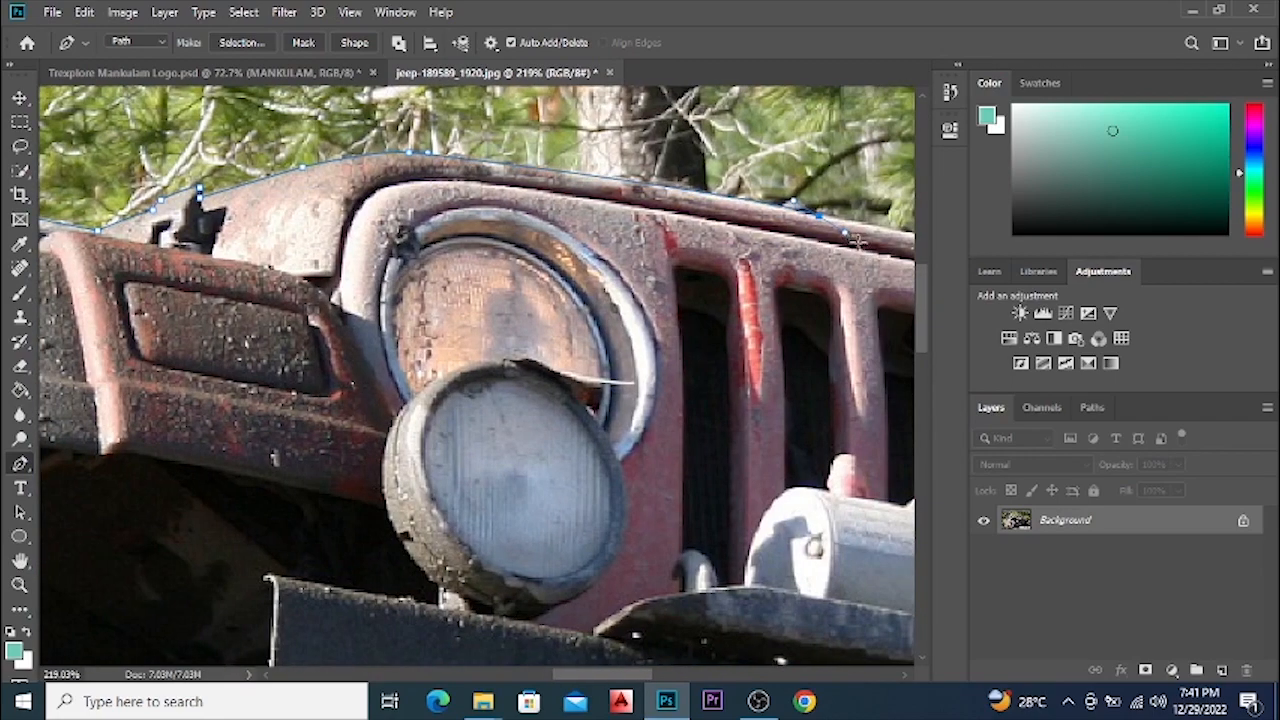
{"action": "scroll", "coordinate": [848, 237], "scroll_direction": "down", "scroll_amount": 1}
{"action": "scroll", "coordinate": [800, 250], "scroll_direction": "right", "scroll_amount": 5}
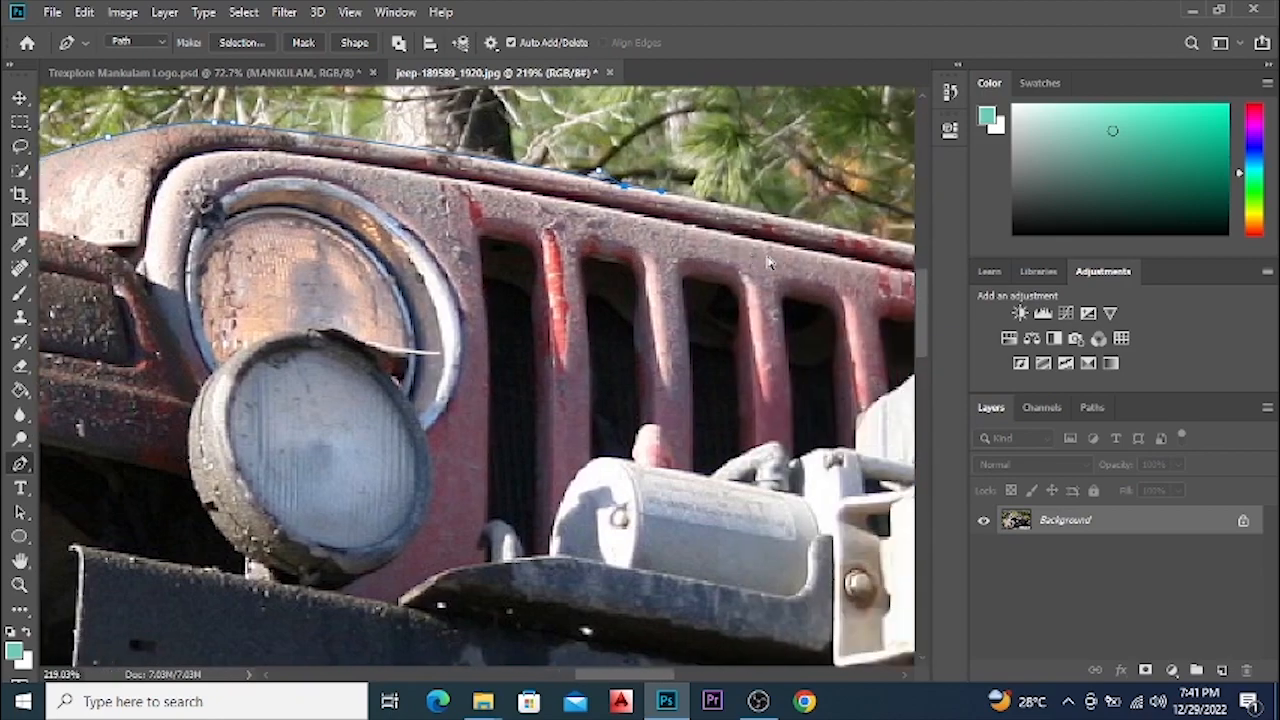
Continue the path along the hood edge above the remaining grille slots towards the far headlight.
{"action": "scroll", "coordinate": [768, 258], "scroll_direction": "right", "scroll_amount": 2}
{"action": "scroll", "coordinate": [814, 276], "scroll_direction": "down", "scroll_amount": 1}
{"action": "scroll", "coordinate": [840, 278], "scroll_direction": "right", "scroll_amount": 3}
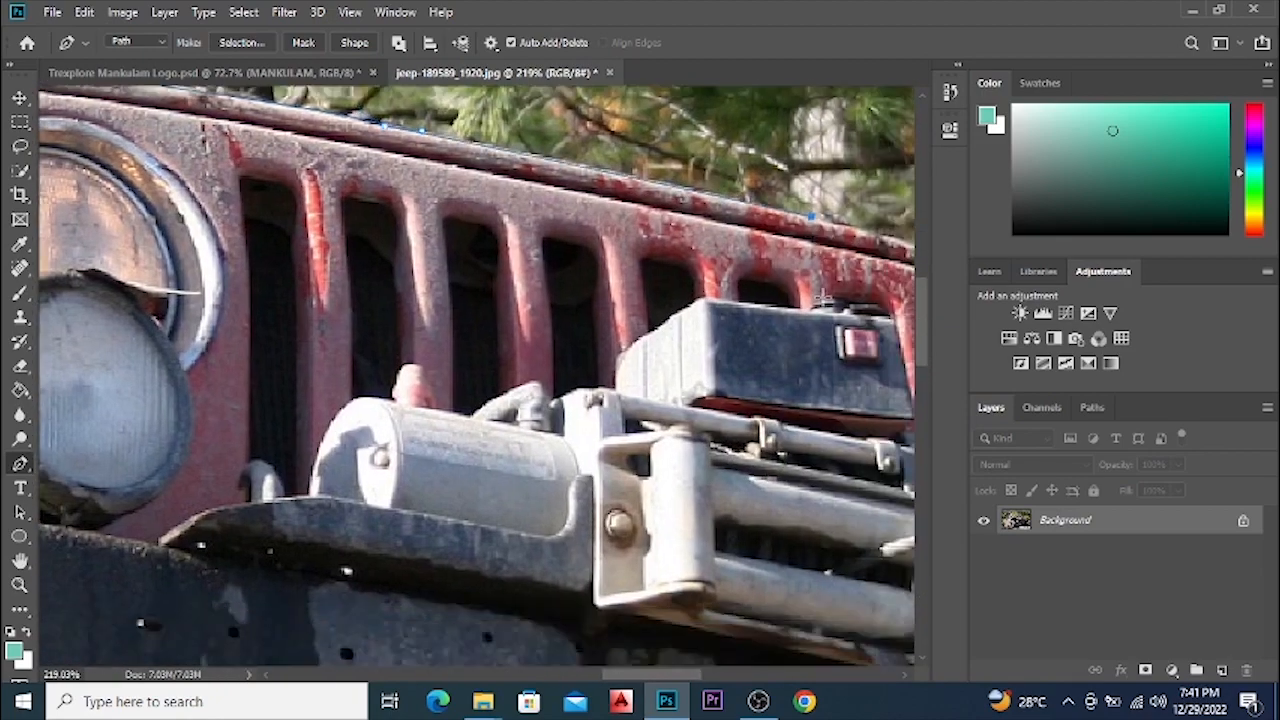
{"action": "scroll", "coordinate": [888, 280], "scroll_direction": "down", "scroll_amount": 1}
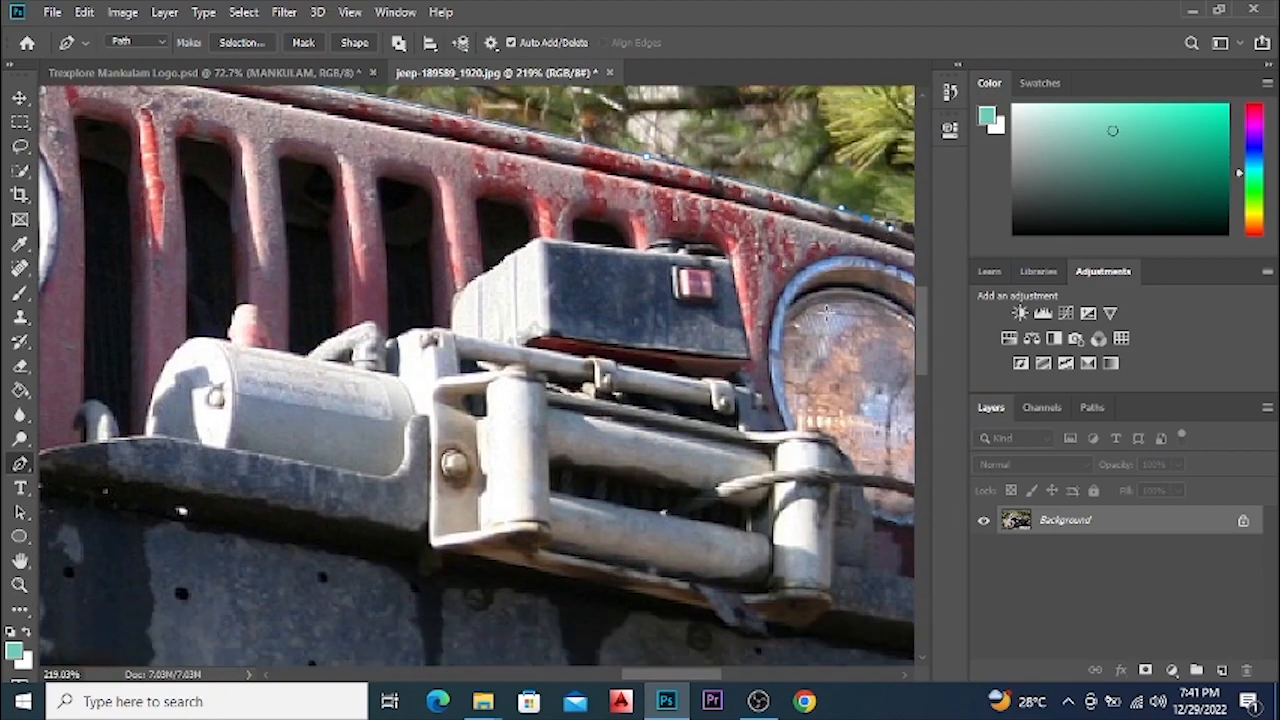
Curve the path around the hood corner beside the far headlight and down to the red fender.
{"action": "scroll", "coordinate": [830, 282], "scroll_direction": "right", "scroll_amount": 3}
{"action": "left_click", "coordinate": [855, 328]}
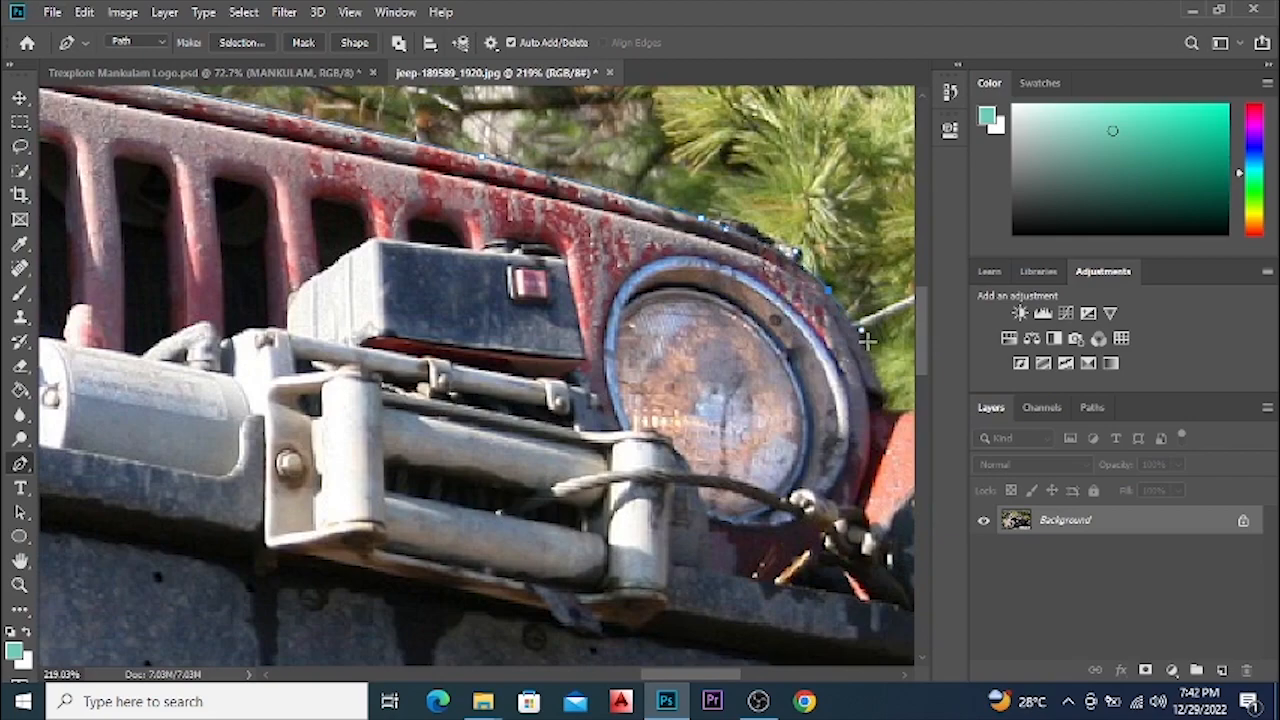
{"action": "left_click", "coordinate": [884, 394]}
{"action": "left_click", "coordinate": [893, 419]}
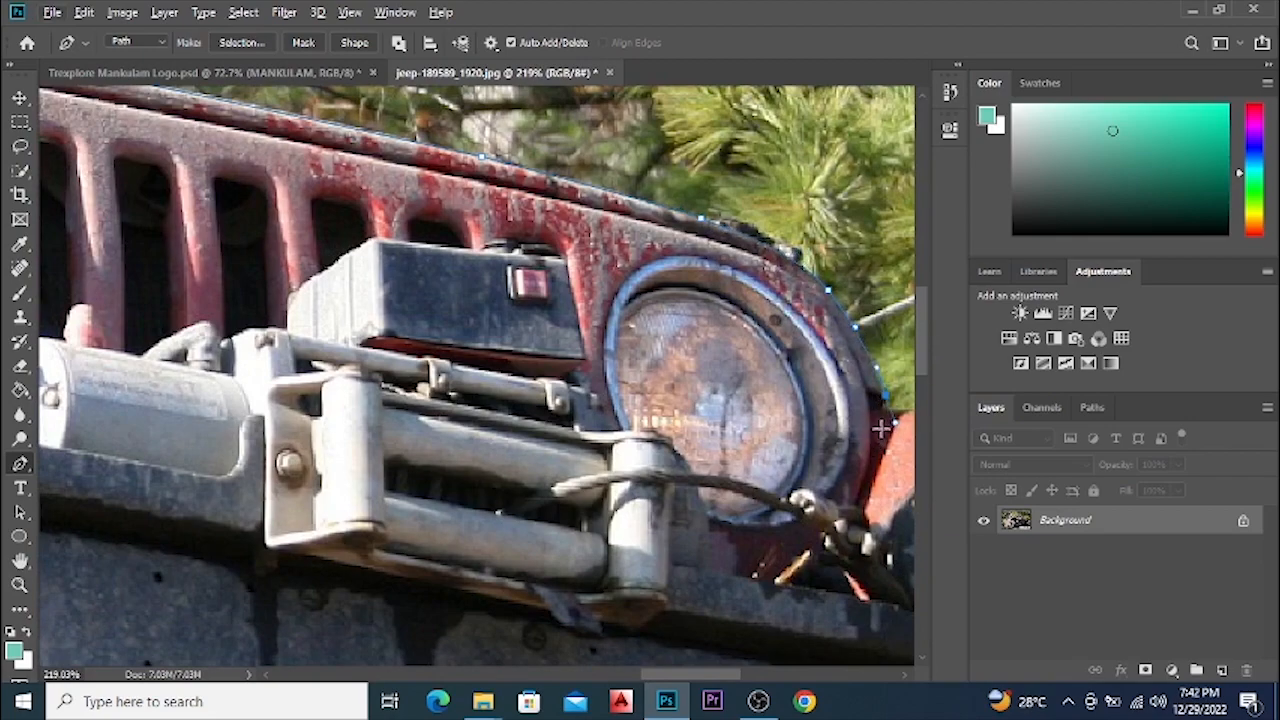
{"action": "scroll", "coordinate": [880, 422], "scroll_direction": "down", "scroll_amount": 1}
{"action": "scroll", "coordinate": [875, 420], "scroll_direction": "right", "scroll_amount": 3}
{"action": "scroll", "coordinate": [708, 380], "scroll_direction": "up", "scroll_amount": 2}
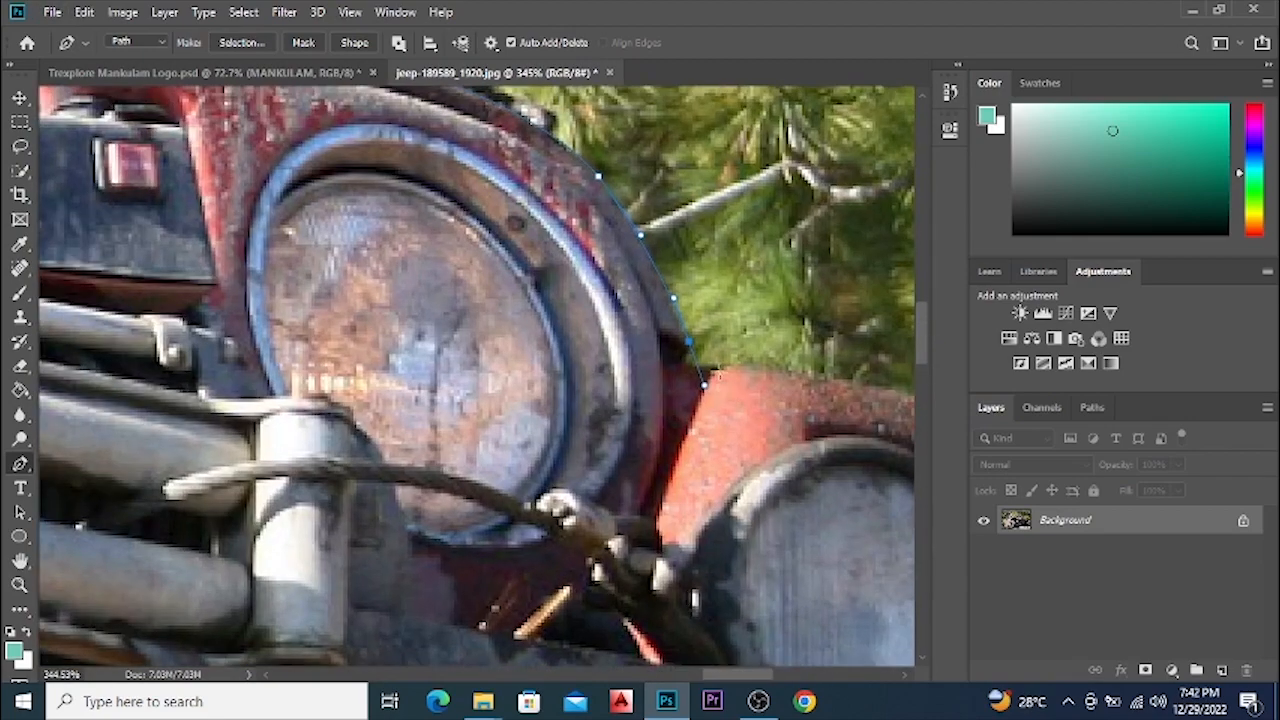
Trace the path over the top of the far fender and down its dark outer edge.
{"action": "left_click", "coordinate": [689, 366]}
{"action": "left_click_drag", "start_coordinate": [810, 379], "coordinate": [853, 400]}
{"action": "scroll", "coordinate": [856, 403], "scroll_direction": "down", "scroll_amount": 4}
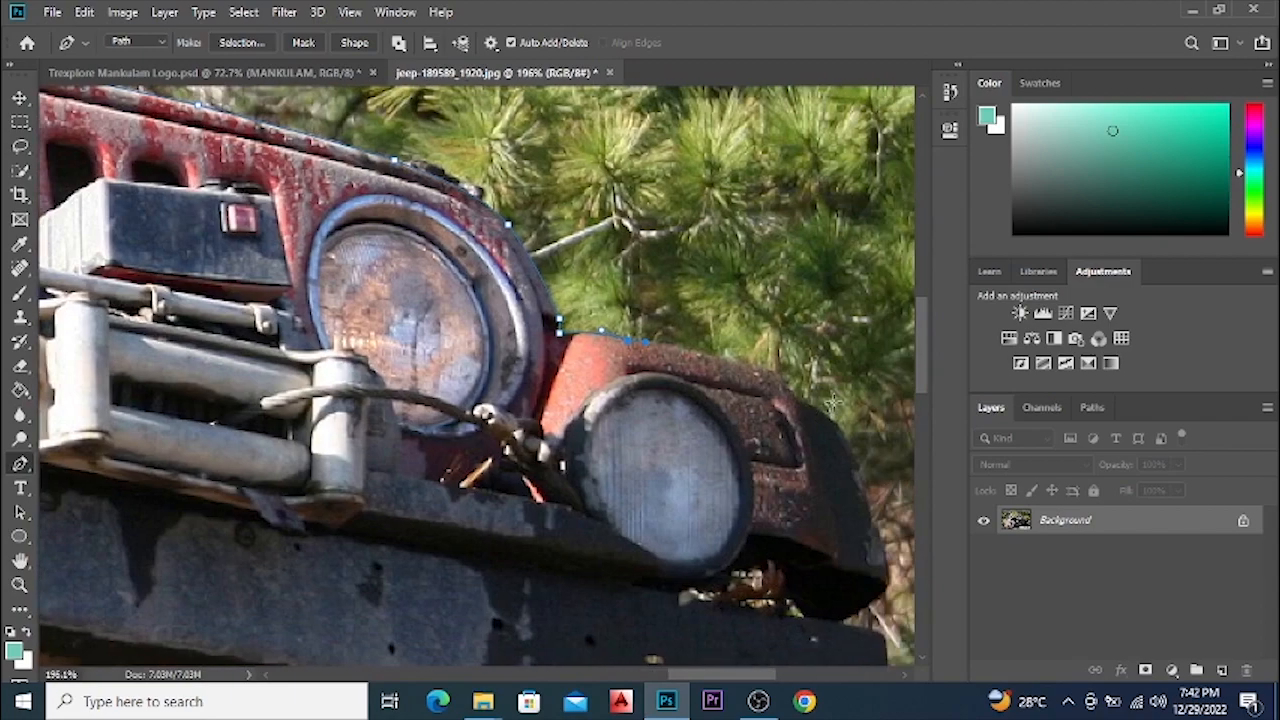
{"action": "scroll", "coordinate": [833, 403], "scroll_direction": "up", "scroll_amount": 3}
{"action": "mouse_move", "coordinate": [765, 393]}
{"action": "left_mouse_down"}
{"action": "mouse_move", "coordinate": [806, 461]}
{"action": "mouse_move", "coordinate": [768, 407]}
{"action": "left_mouse_up"}
{"action": "left_click_drag", "start_coordinate": [856, 463], "coordinate": [808, 494]}
{"action": "scroll", "coordinate": [886, 529], "scroll_direction": "down", "scroll_amount": 2}
{"action": "scroll", "coordinate": [898, 554], "scroll_direction": "up", "scroll_amount": 3}
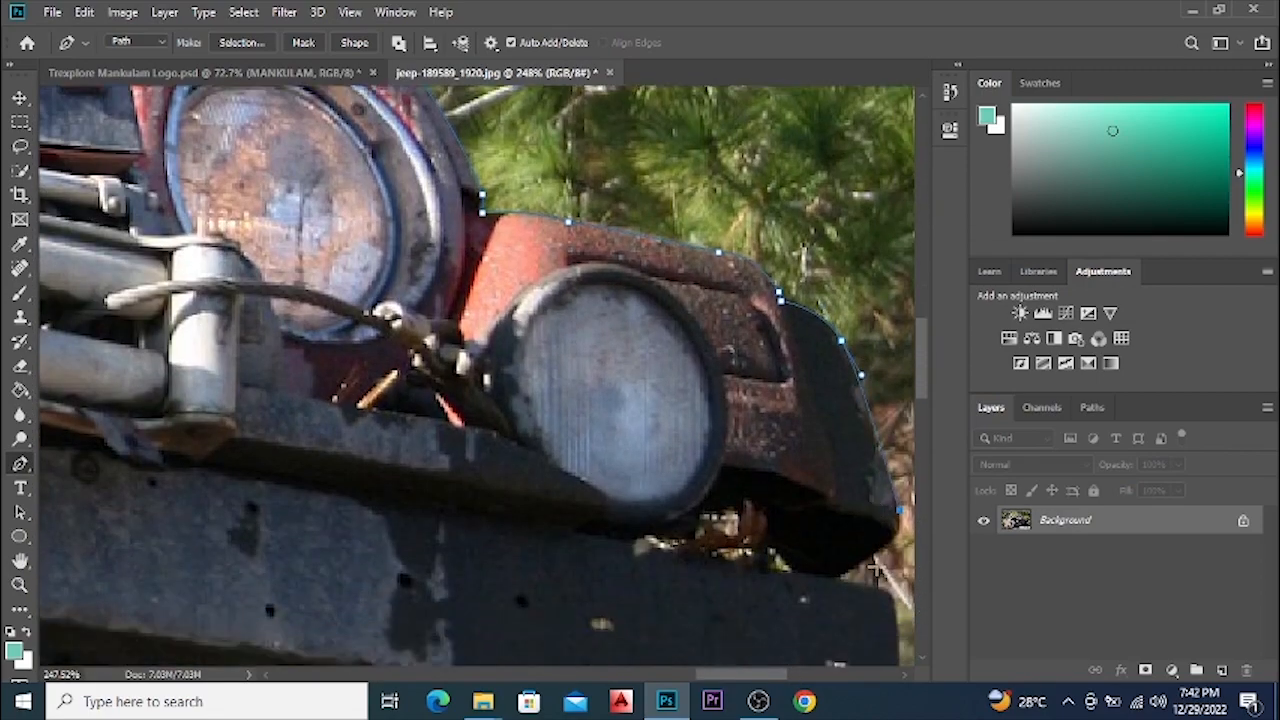
Take the path under the fender's lower corner, around the bumper's end and back along its underside.
{"action": "scroll", "coordinate": [812, 600], "scroll_direction": "down", "scroll_amount": 6}
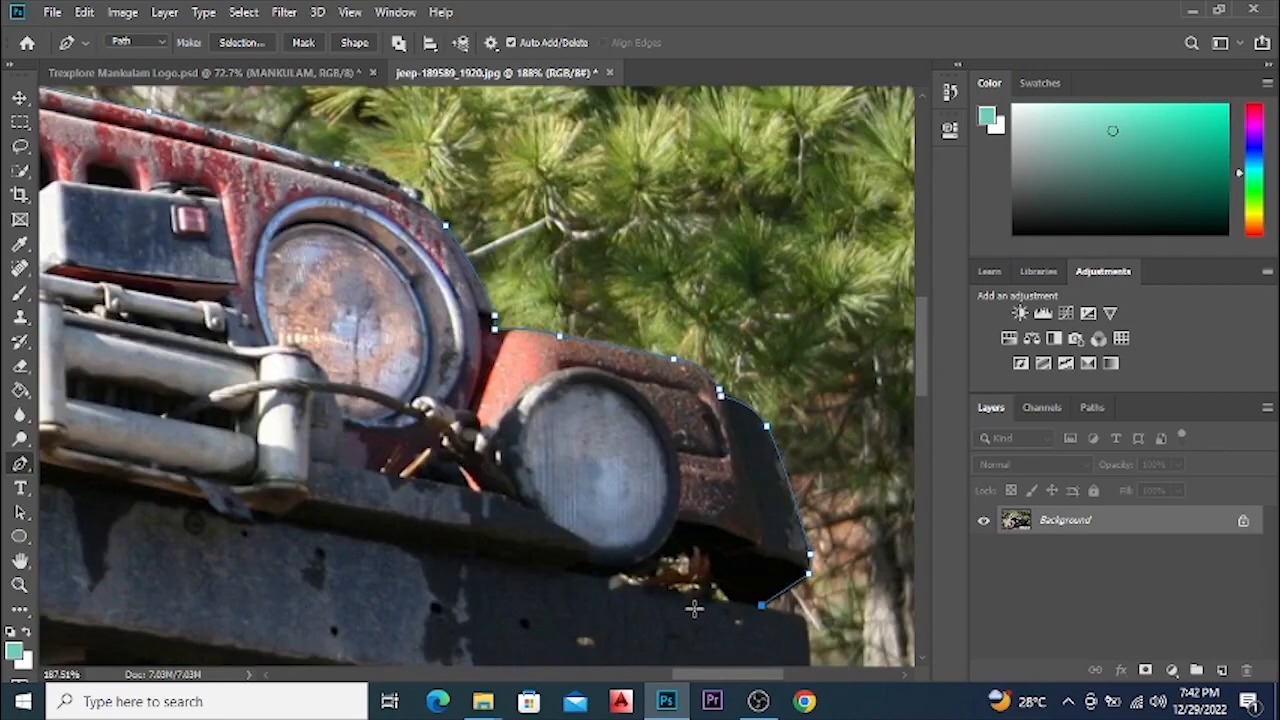
{"action": "scroll", "coordinate": [800, 567], "scroll_direction": "up", "scroll_amount": 4}
{"action": "scroll", "coordinate": [800, 567], "scroll_direction": "down", "scroll_amount": 1}
{"action": "left_click", "coordinate": [784, 567]}
{"action": "left_click", "coordinate": [672, 598]}
{"action": "left_click", "coordinate": [395, 560]}
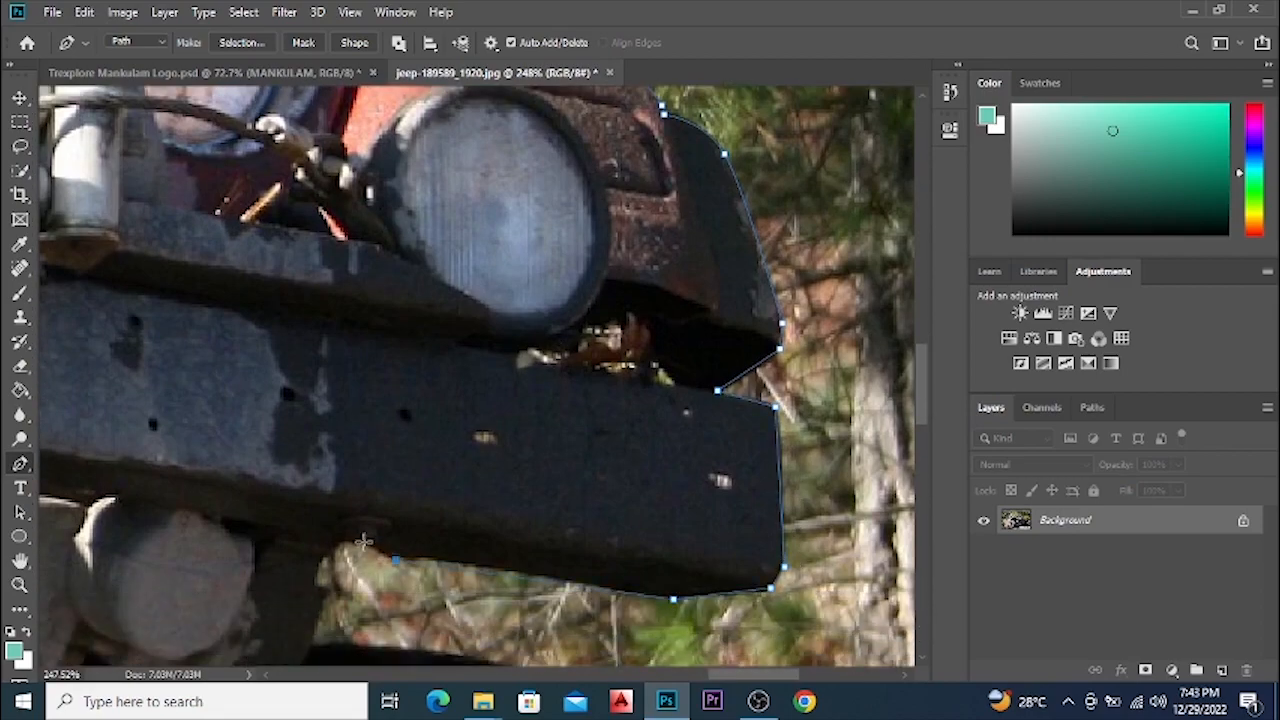
Trace the path around the notch beneath the bumper and down to the top of the far front tire.
{"action": "left_click_drag", "start_coordinate": [395, 560], "coordinate": [329, 588]}
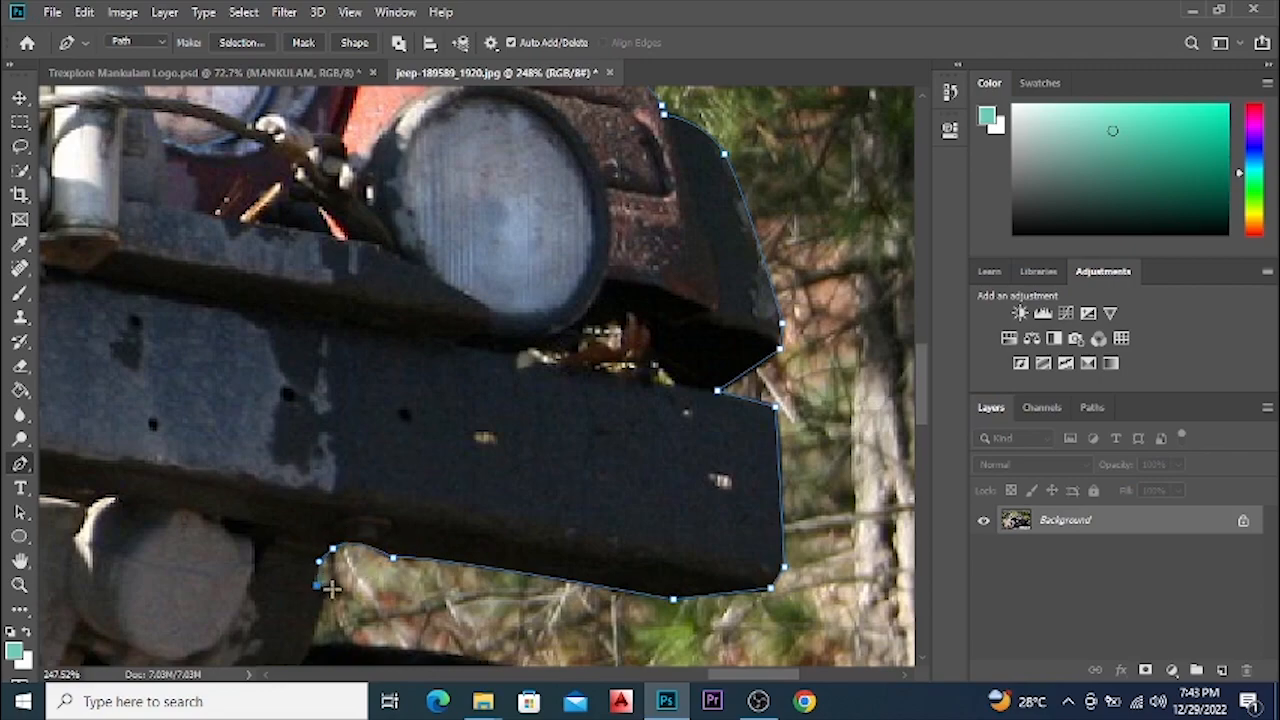
{"action": "scroll", "coordinate": [414, 563], "scroll_direction": "down", "scroll_amount": 3}
{"action": "left_click", "coordinate": [313, 527]}
{"action": "scroll", "coordinate": [526, 526], "scroll_direction": "down", "scroll_amount": 1}
Curve the path over the top of the far front tire and onto its outer shoulder.
{"action": "left_click_drag", "start_coordinate": [553, 520], "coordinate": [594, 543]}
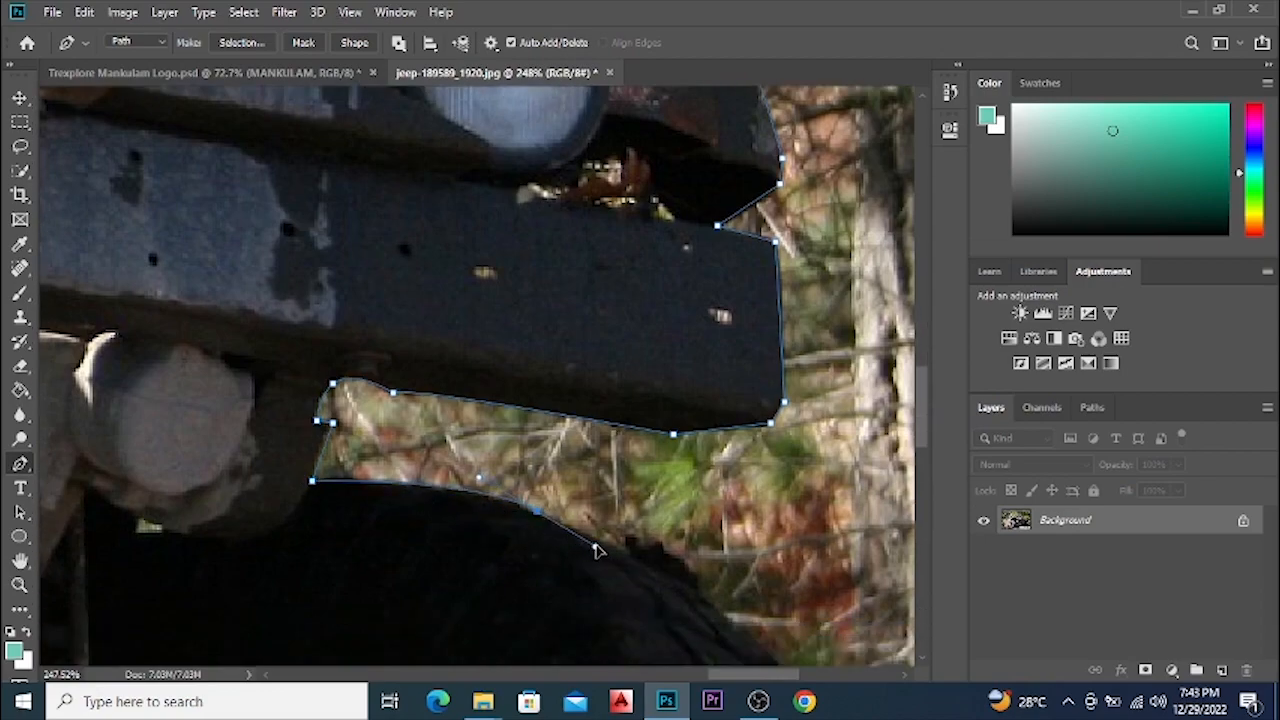
{"action": "scroll", "coordinate": [651, 566], "scroll_direction": "down", "scroll_amount": 2}
{"action": "scroll", "coordinate": [843, 660], "scroll_direction": "down", "scroll_amount": 1}
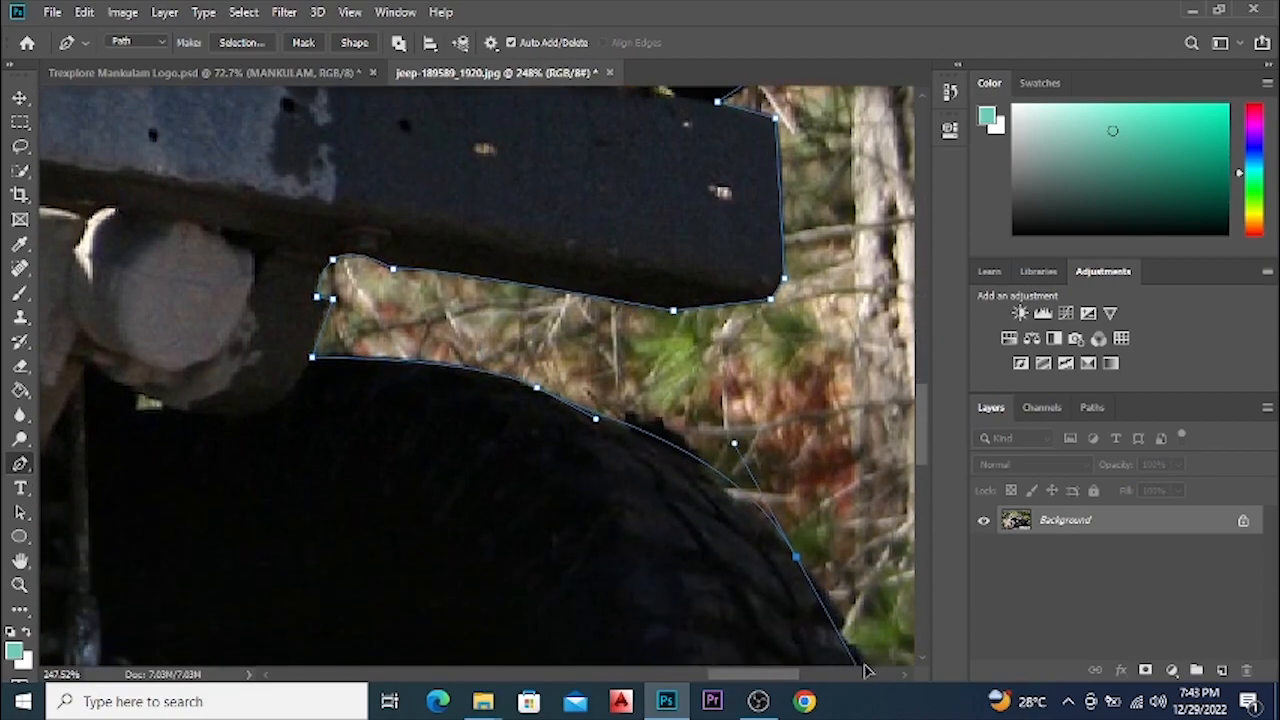
{"action": "scroll", "coordinate": [605, 445], "scroll_direction": "up", "scroll_amount": 3}
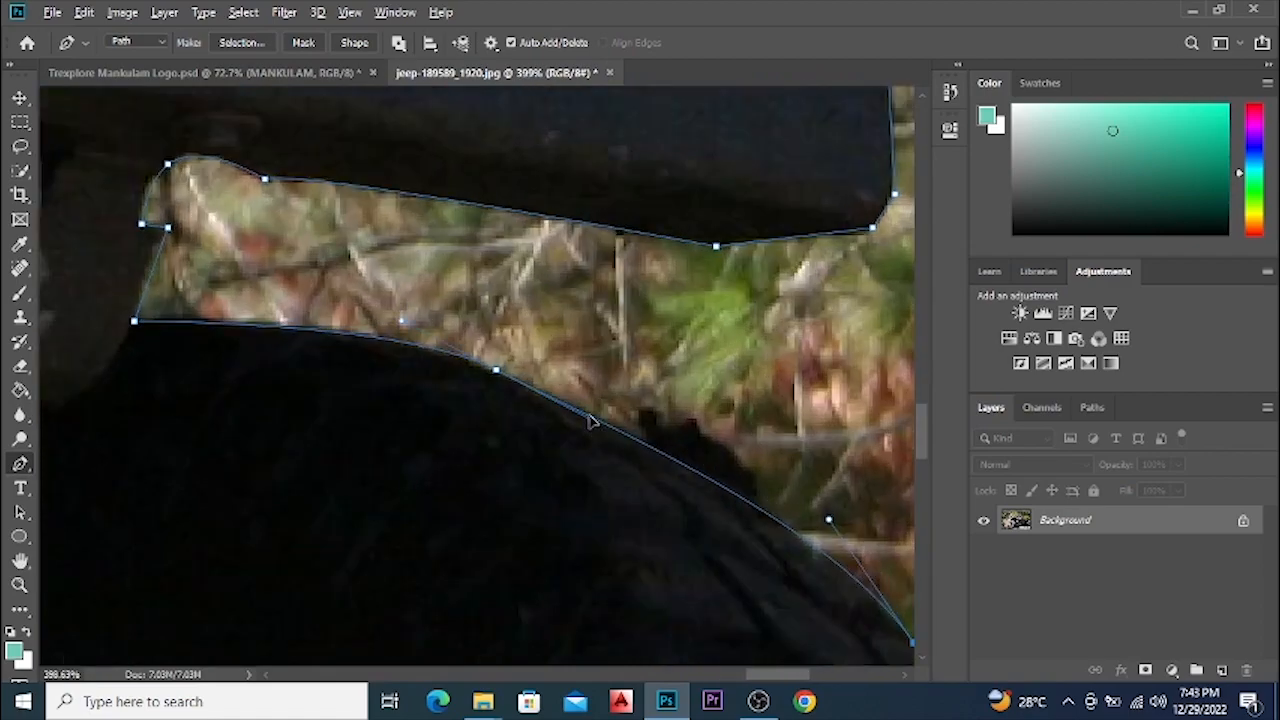
{"action": "scroll", "coordinate": [614, 471], "scroll_direction": "down", "scroll_amount": 6}
{"action": "scroll", "coordinate": [740, 519], "scroll_direction": "up", "scroll_amount": 3}
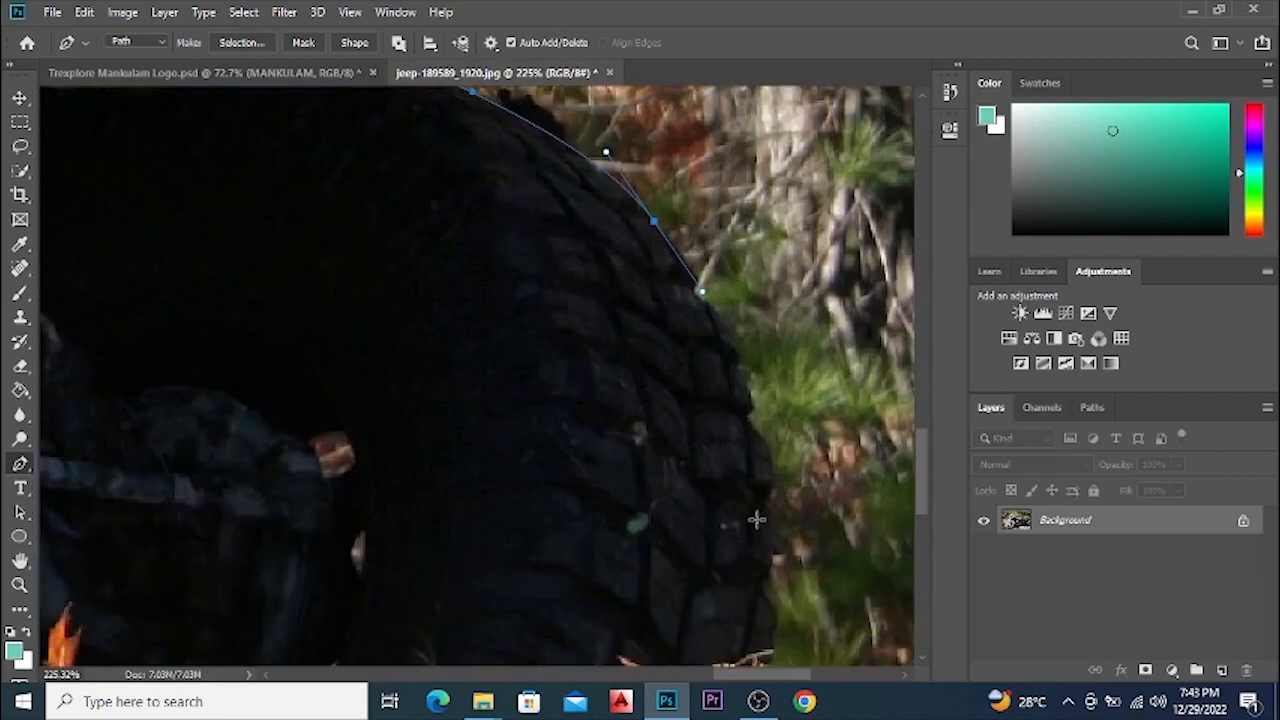
Extend the curved path down the far front tire's outer tread towards the ground.
{"action": "left_click_drag", "start_coordinate": [774, 540], "coordinate": [764, 597]}
{"action": "left_click_drag", "start_coordinate": [770, 547], "coordinate": [740, 491]}
{"action": "scroll", "coordinate": [740, 491], "scroll_direction": "down", "scroll_amount": 2}
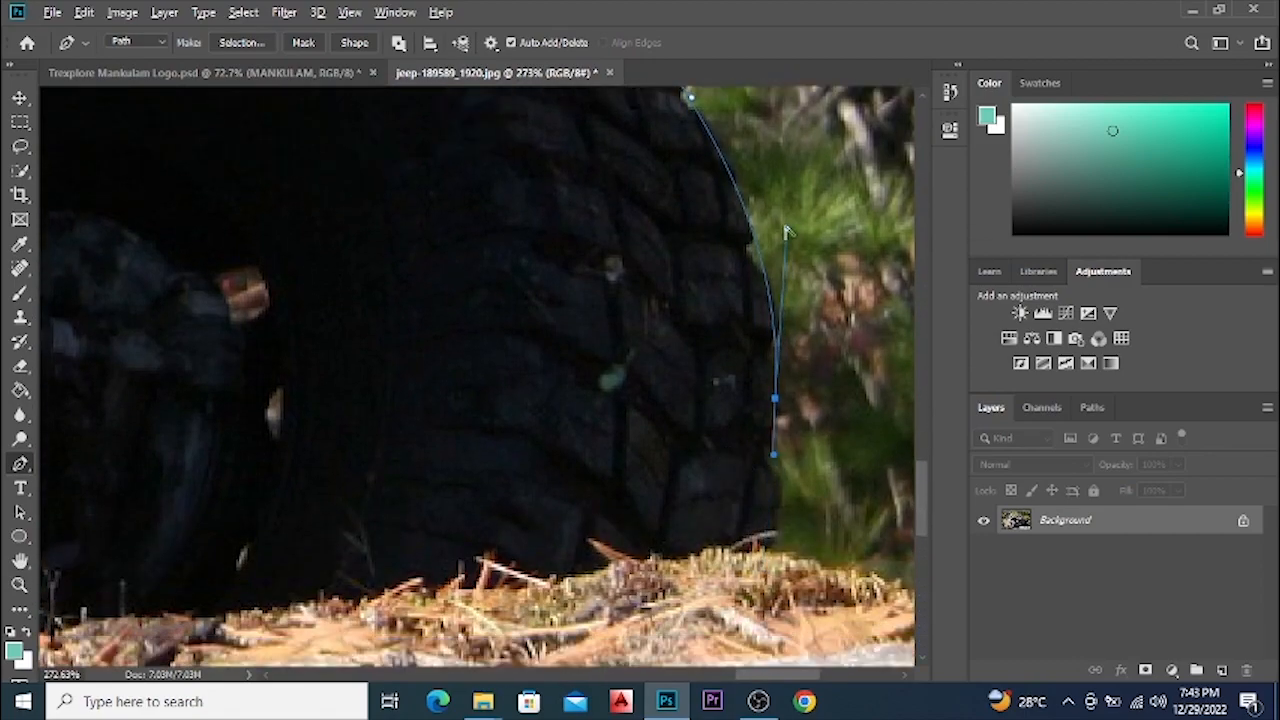
{"action": "scroll", "coordinate": [723, 383], "scroll_direction": "down", "scroll_amount": 2}
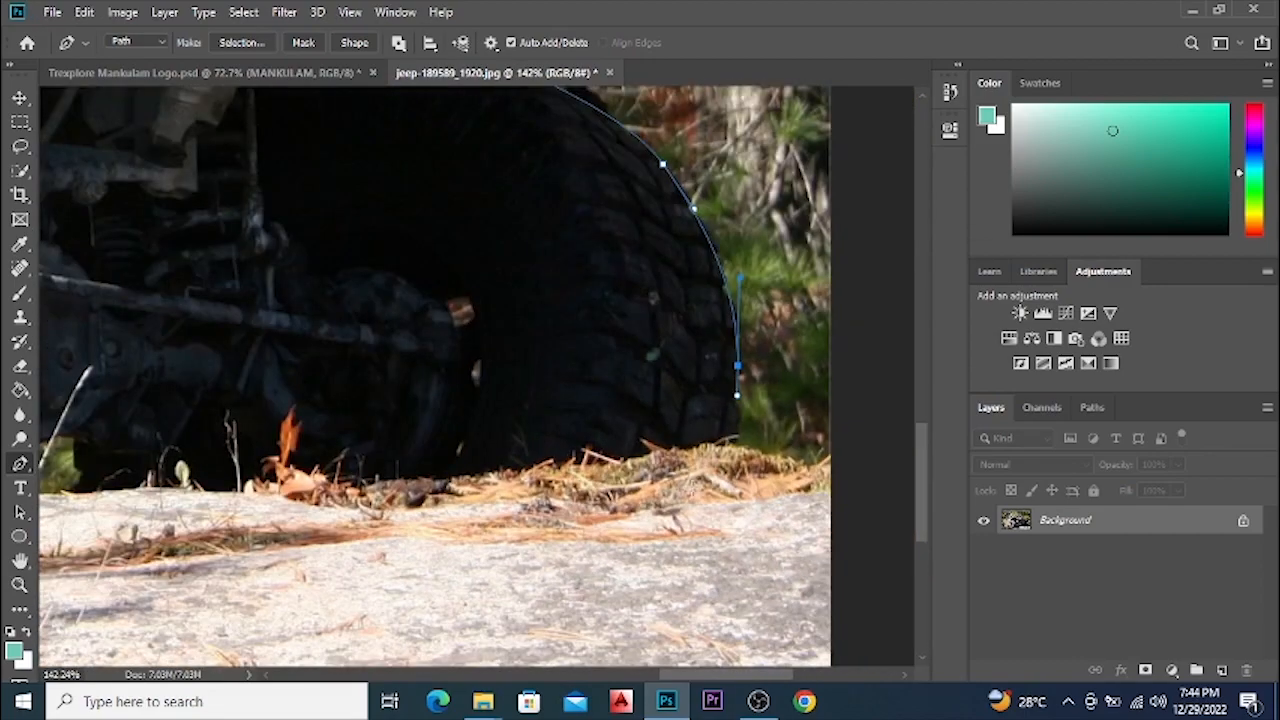
Run the path along the ground to the photo's edge and around its bottom corners, closing it at the starting point.
{"action": "left_click", "coordinate": [831, 461]}
{"action": "scroll", "coordinate": [832, 462], "scroll_direction": "down", "scroll_amount": 2}
{"action": "left_click", "coordinate": [831, 612]}
{"action": "scroll", "coordinate": [874, 540], "scroll_direction": "down", "scroll_amount": 6}
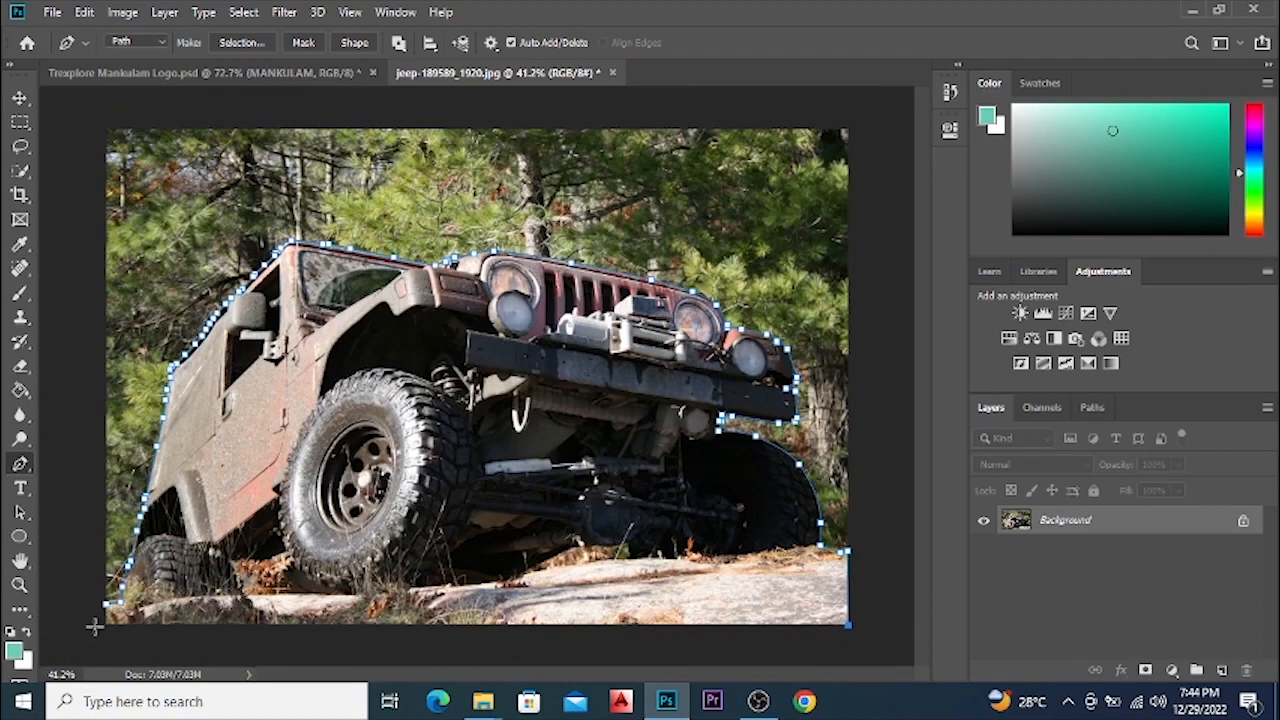
{"action": "left_click", "coordinate": [104, 622]}
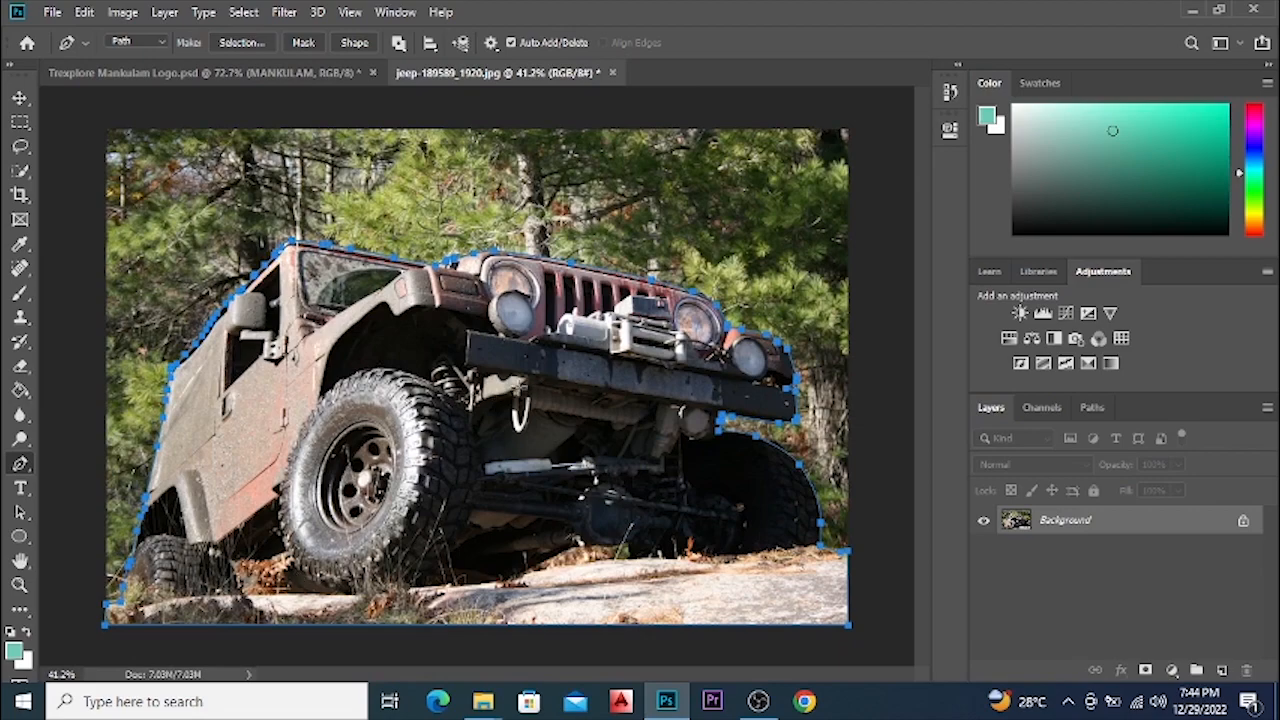
Convert the closed path into a new anti-aliased selection with a feather radius of 0 pixels.
{"action": "right_click", "coordinate": [514, 384]}
{"action": "left_click", "coordinate": [560, 343]}
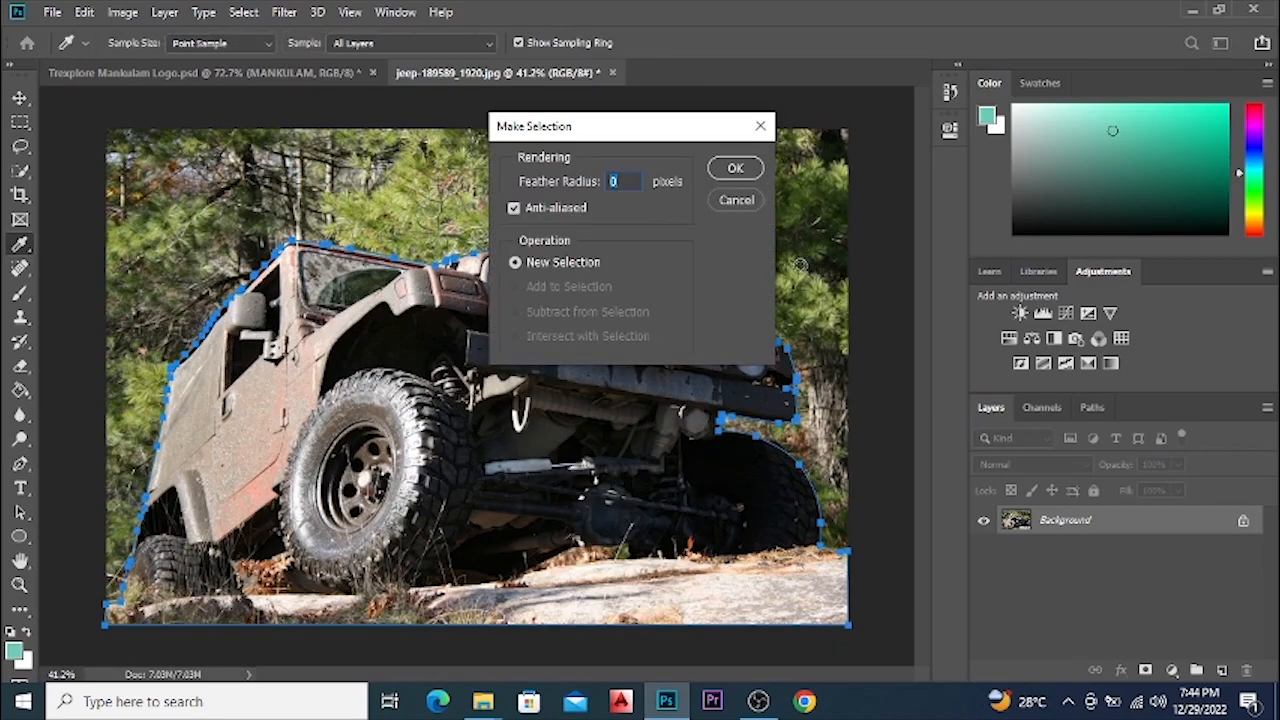
{"action": "left_click", "coordinate": [748, 172]}
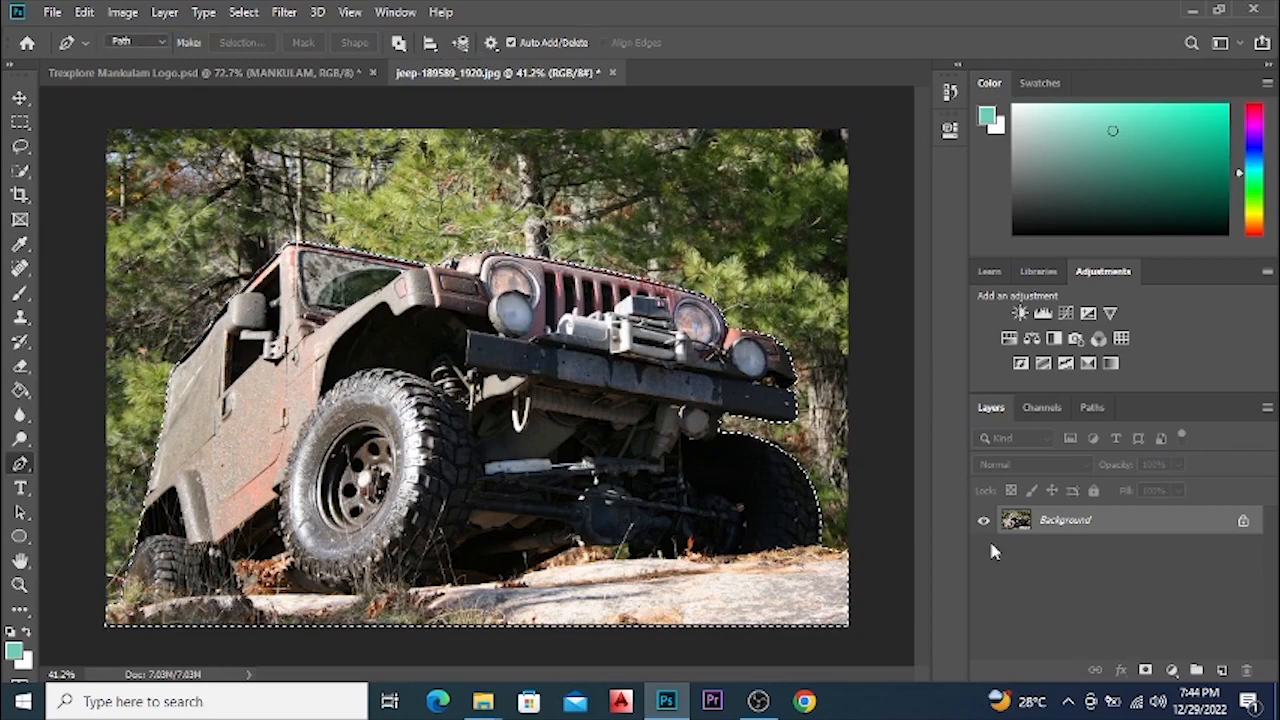
Unlock the Background layer, mask it to the jeep selection, and convert the masked layer to a smart object.
{"action": "left_click", "coordinate": [1244, 522]}
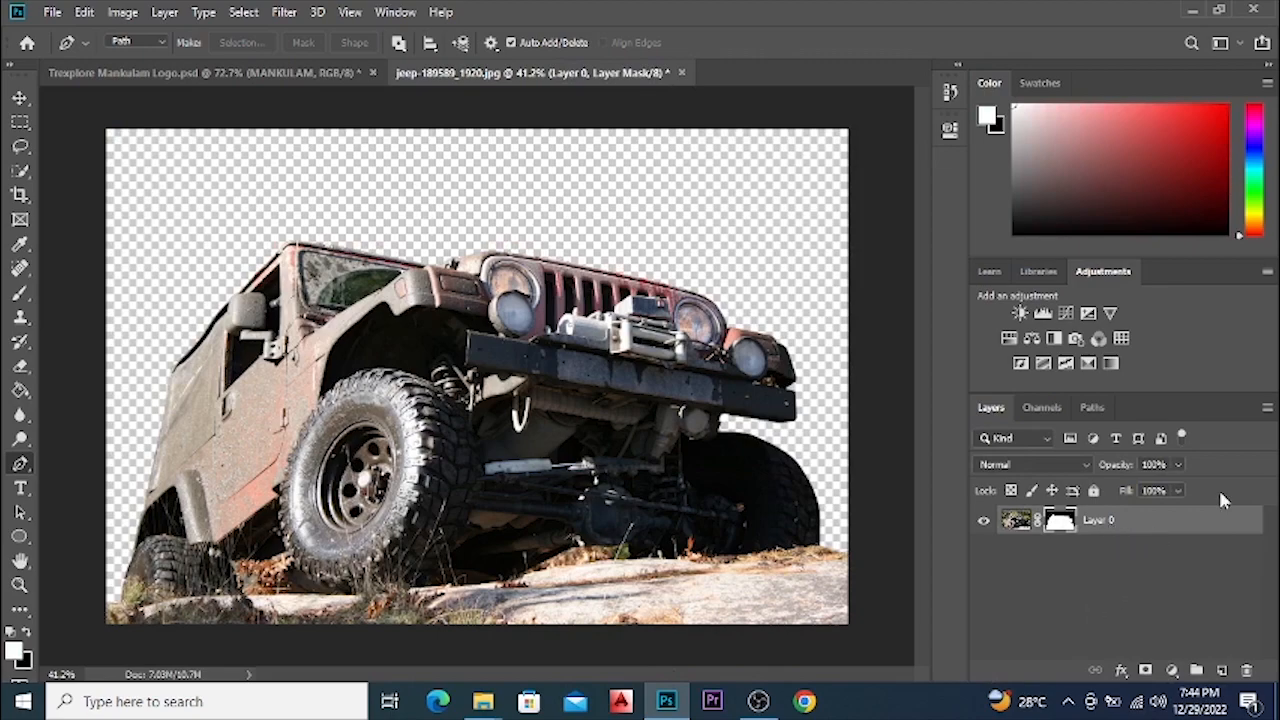
{"action": "right_click", "coordinate": [1112, 530]}
{"action": "left_click", "coordinate": [937, 262]}
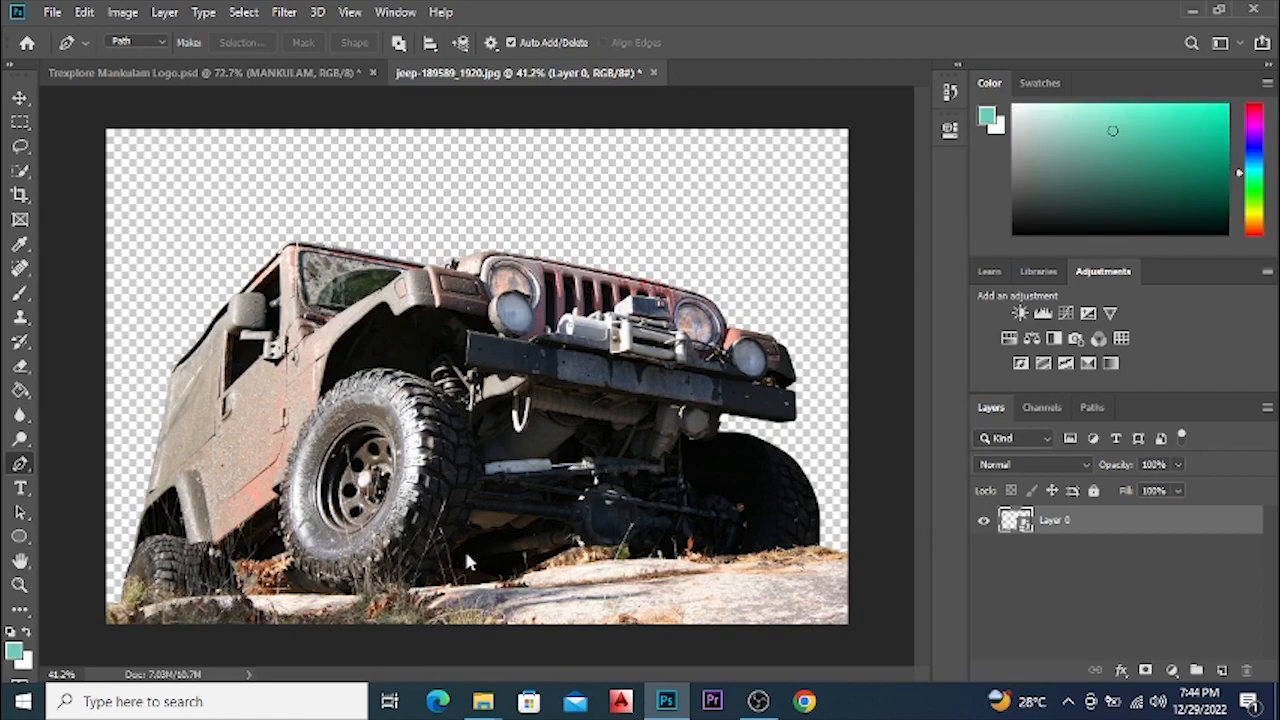
{"action": "left_click", "coordinate": [1068, 587]}
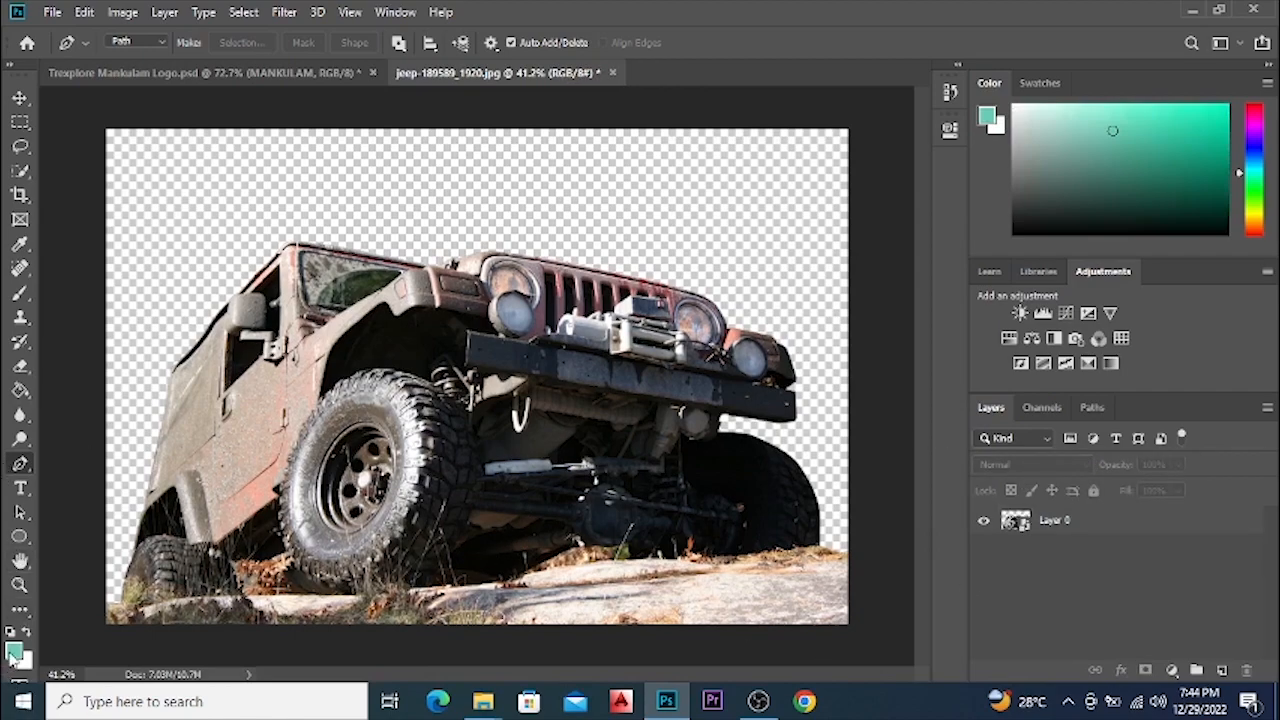
Reset the foreground and background colors to the default black and white.
{"action": "key", "text": "d"}
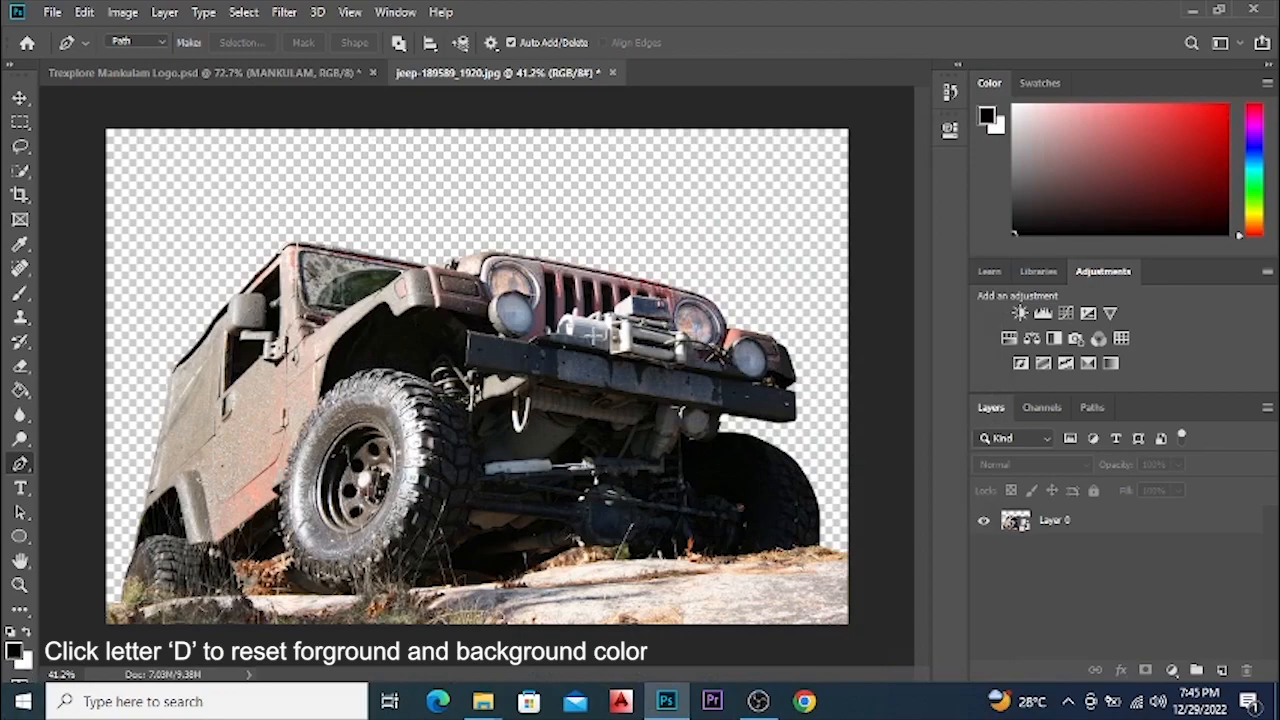
{"action": "left_click", "coordinate": [113, 12]}
{"action": "left_click", "coordinate": [113, 13]}
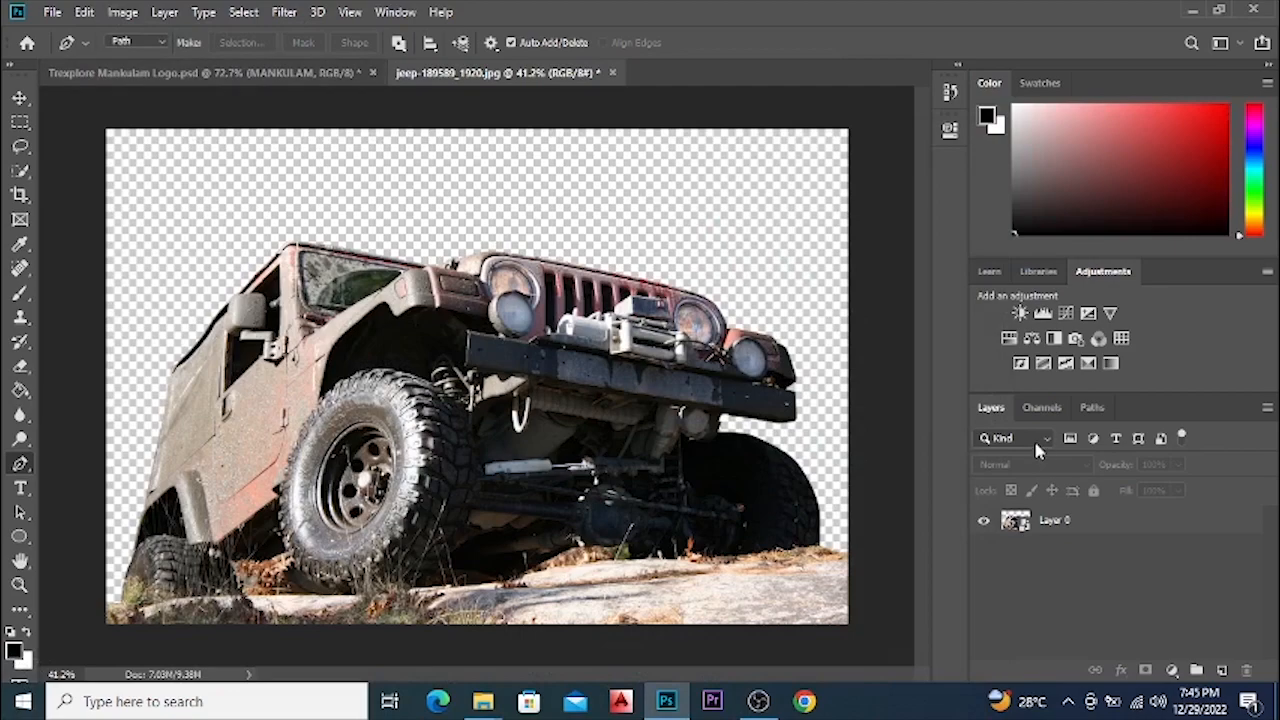
Apply a Black & White adjustment with the Default preset to the jeep smart object.
{"action": "left_click", "coordinate": [1080, 521]}
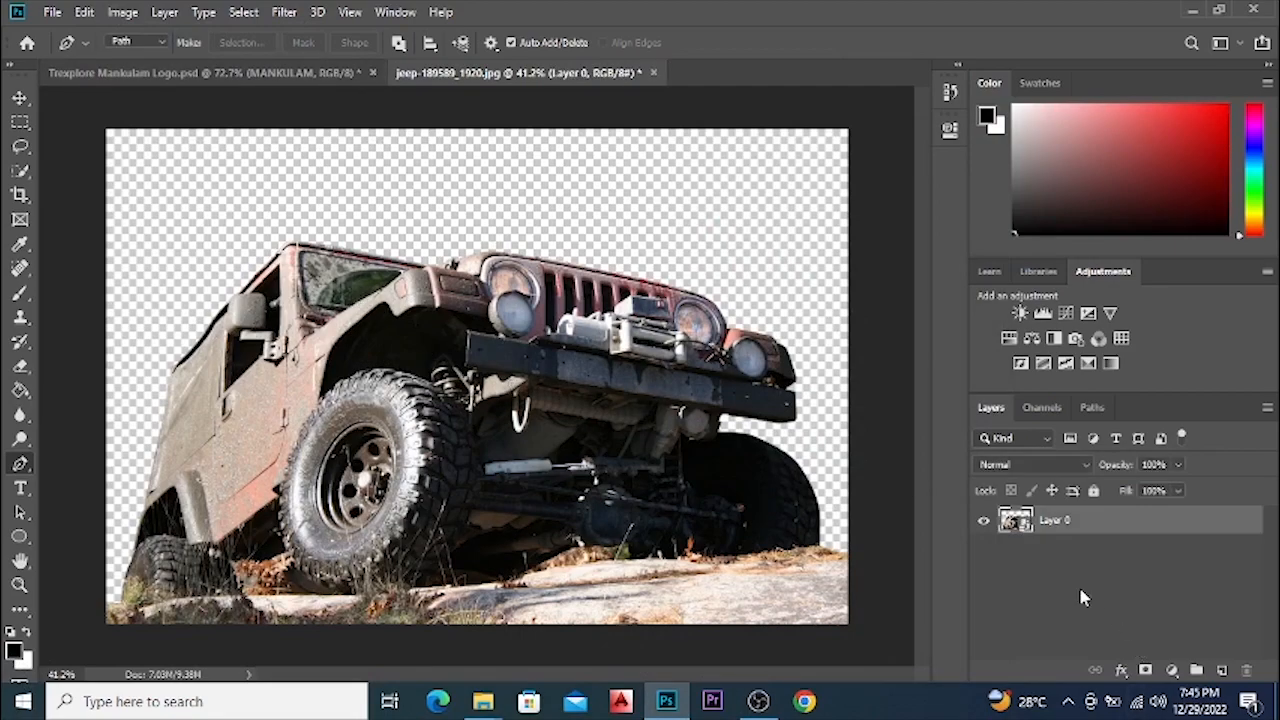
{"action": "left_click", "coordinate": [122, 12]}
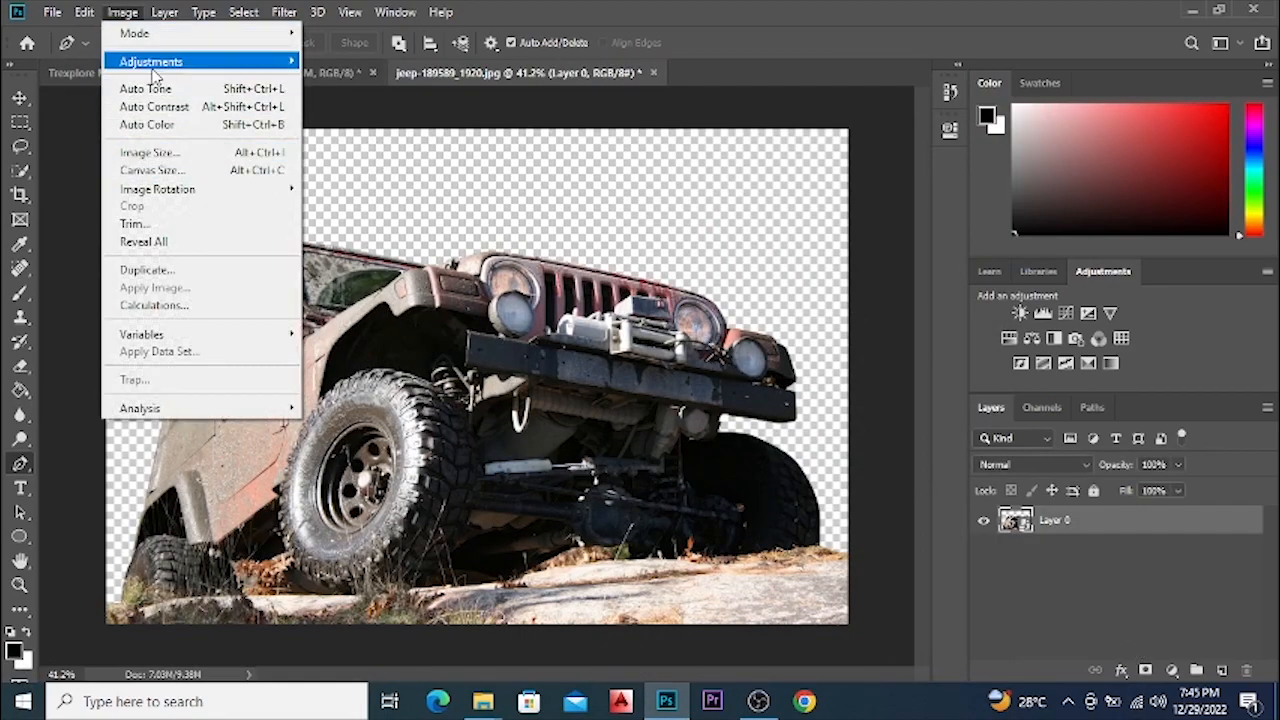
{"action": "mouse_move", "coordinate": [153, 68]}
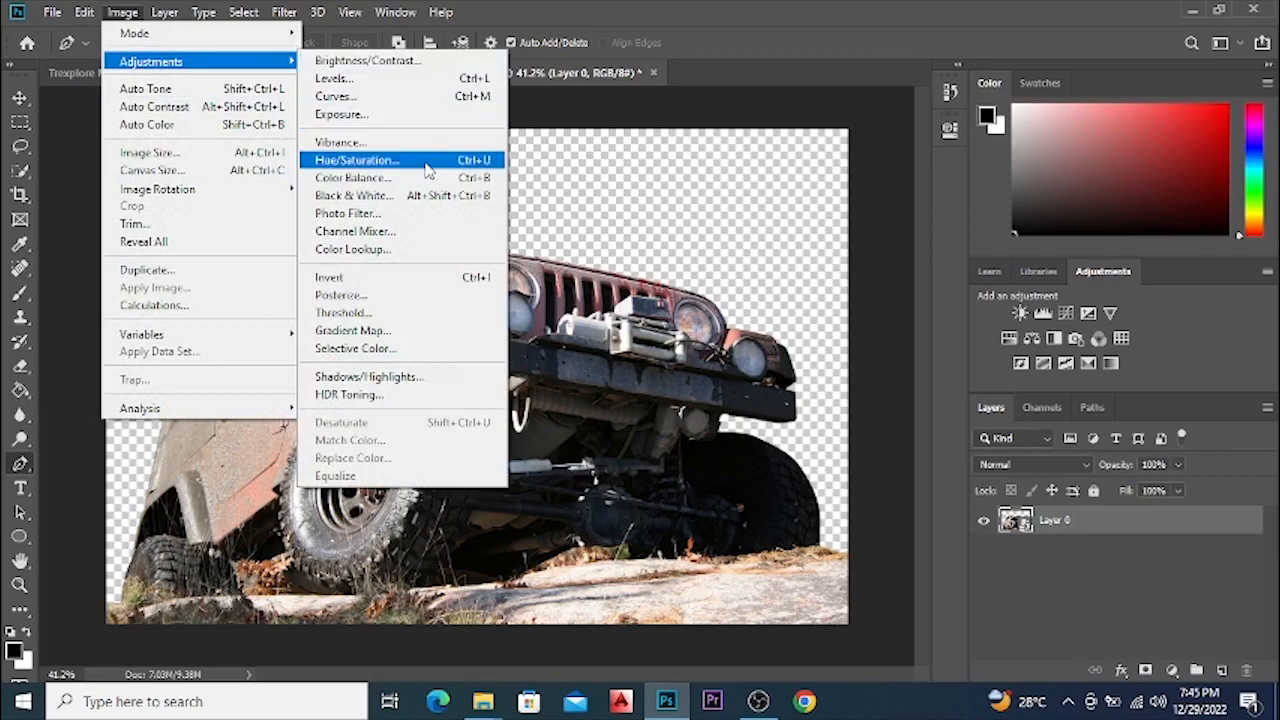
{"action": "left_click", "coordinate": [367, 196]}
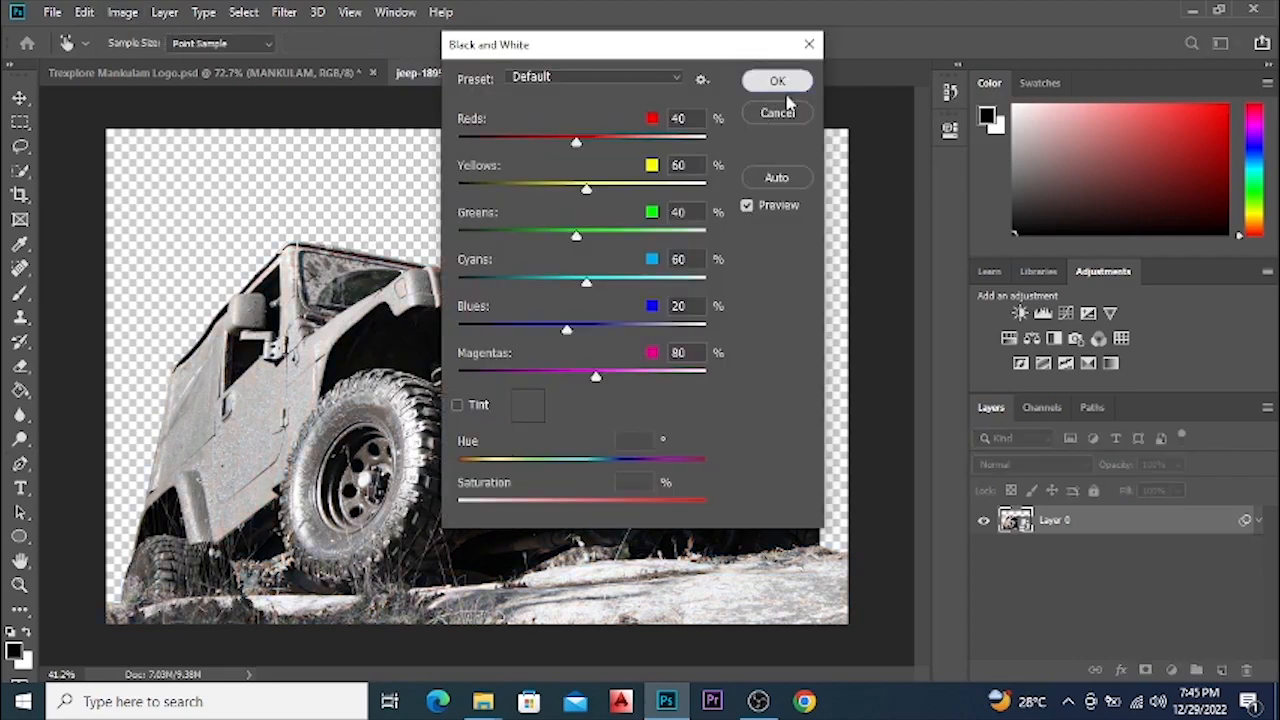
{"action": "key", "text": "Return"}
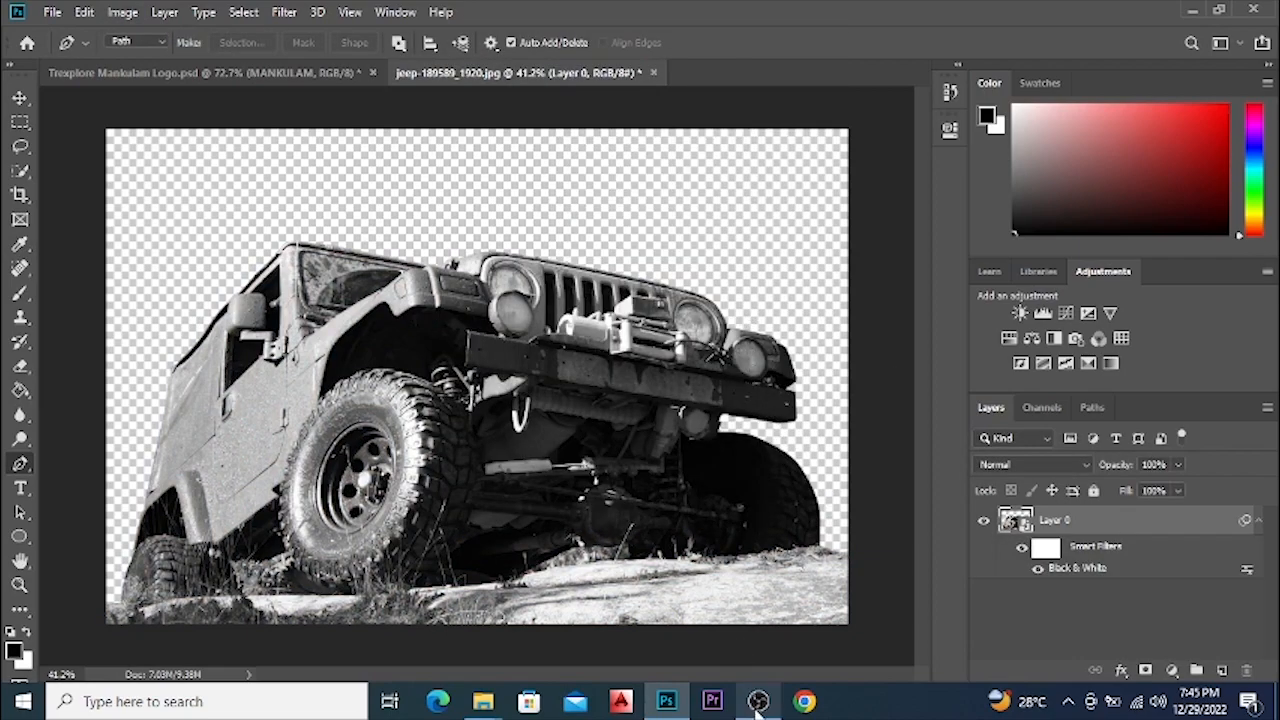
Add the Torn Edges sketch filter from the Filter Gallery to the jeep, previewing the whole image at 40%.
{"action": "left_click", "coordinate": [285, 12]}
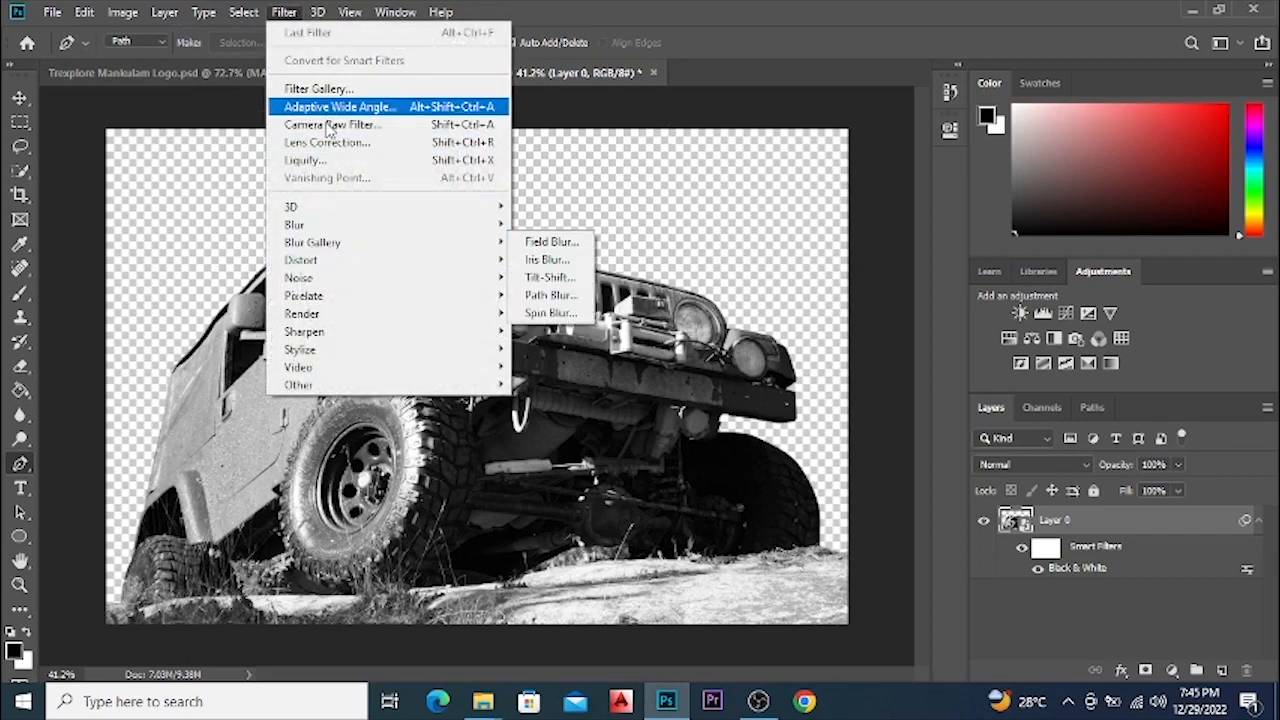
{"action": "left_click", "coordinate": [480, 86]}
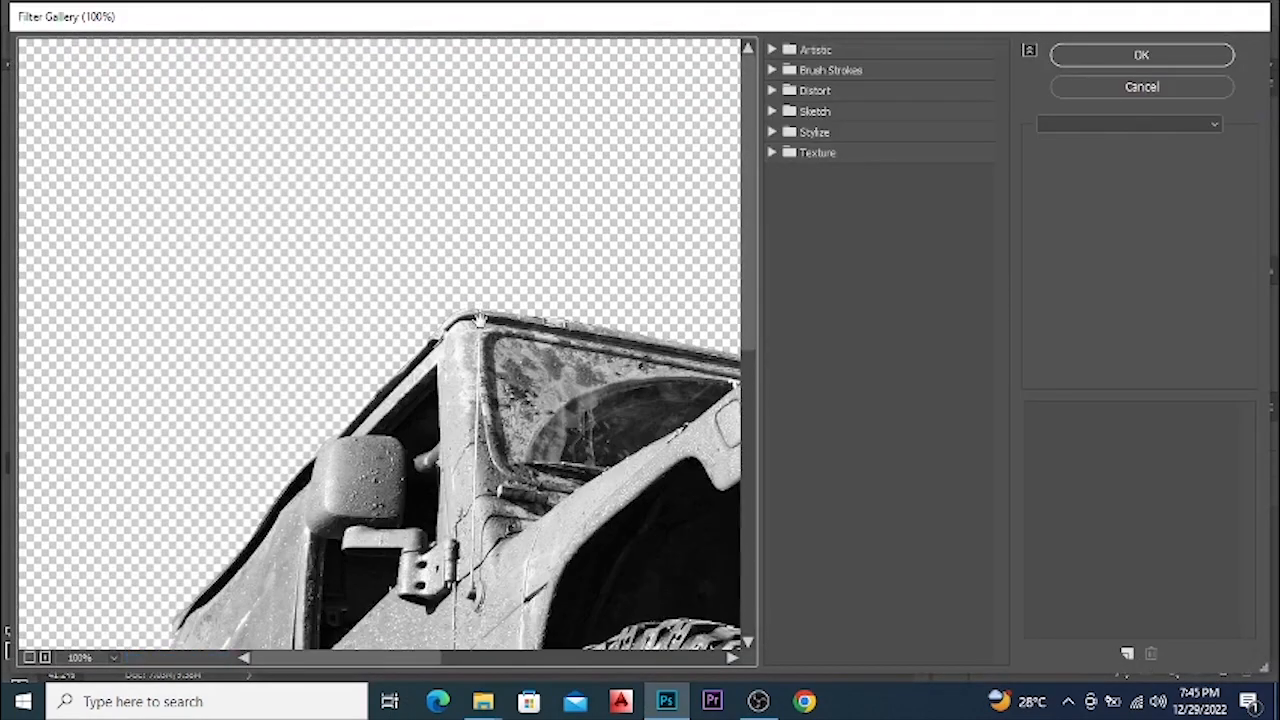
{"action": "left_click", "coordinate": [234, 337], "text": "alt"}
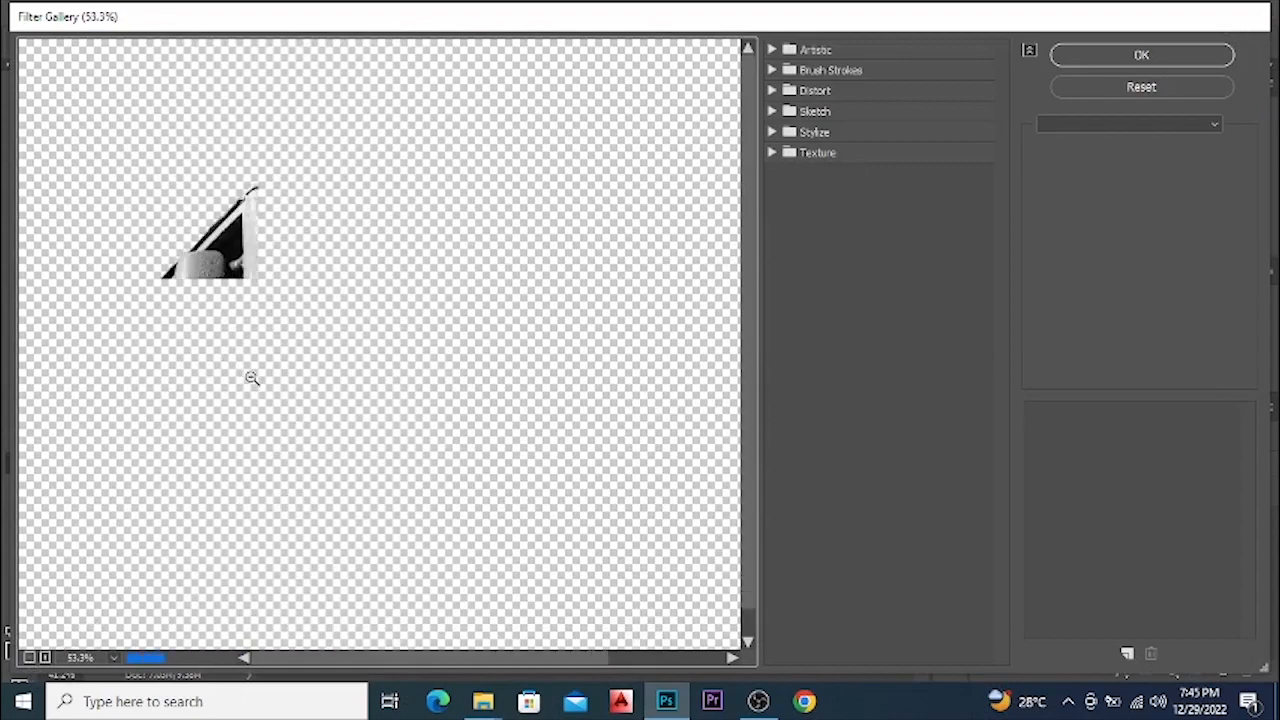
{"action": "left_click", "coordinate": [252, 378], "text": "alt"}
{"action": "left_click", "coordinate": [252, 378], "text": "alt"}
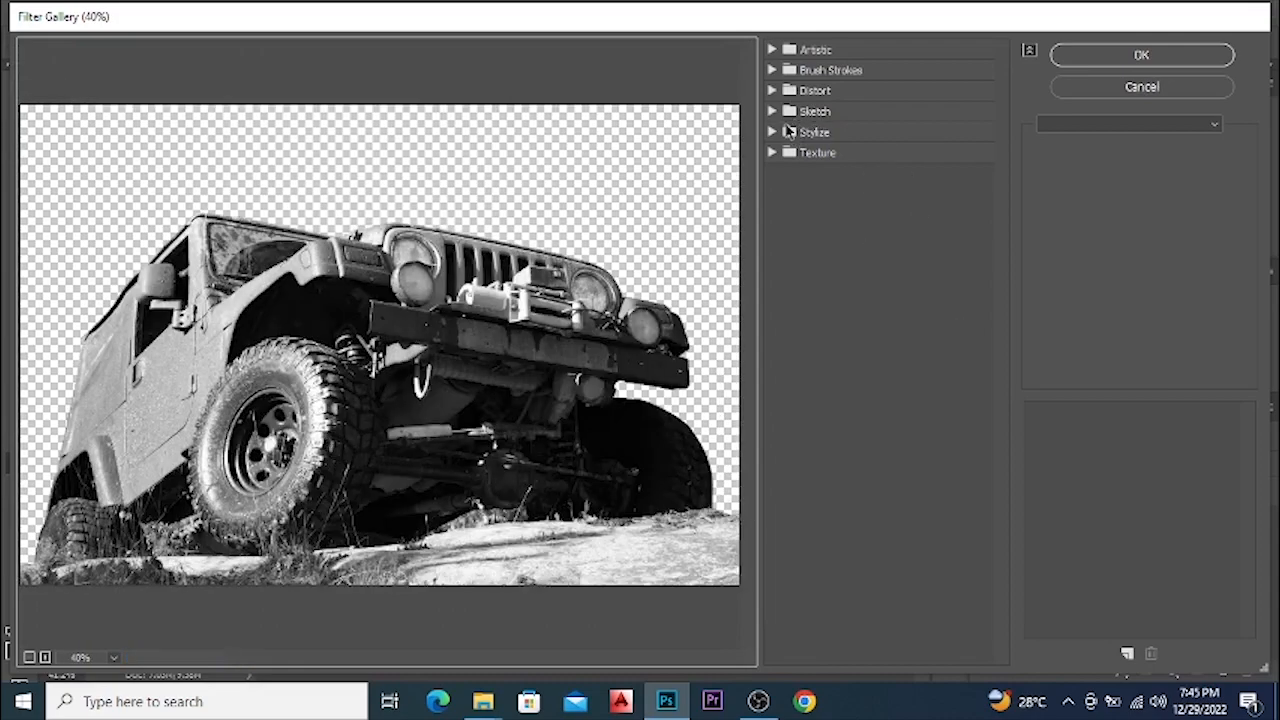
{"action": "left_click", "coordinate": [775, 112]}
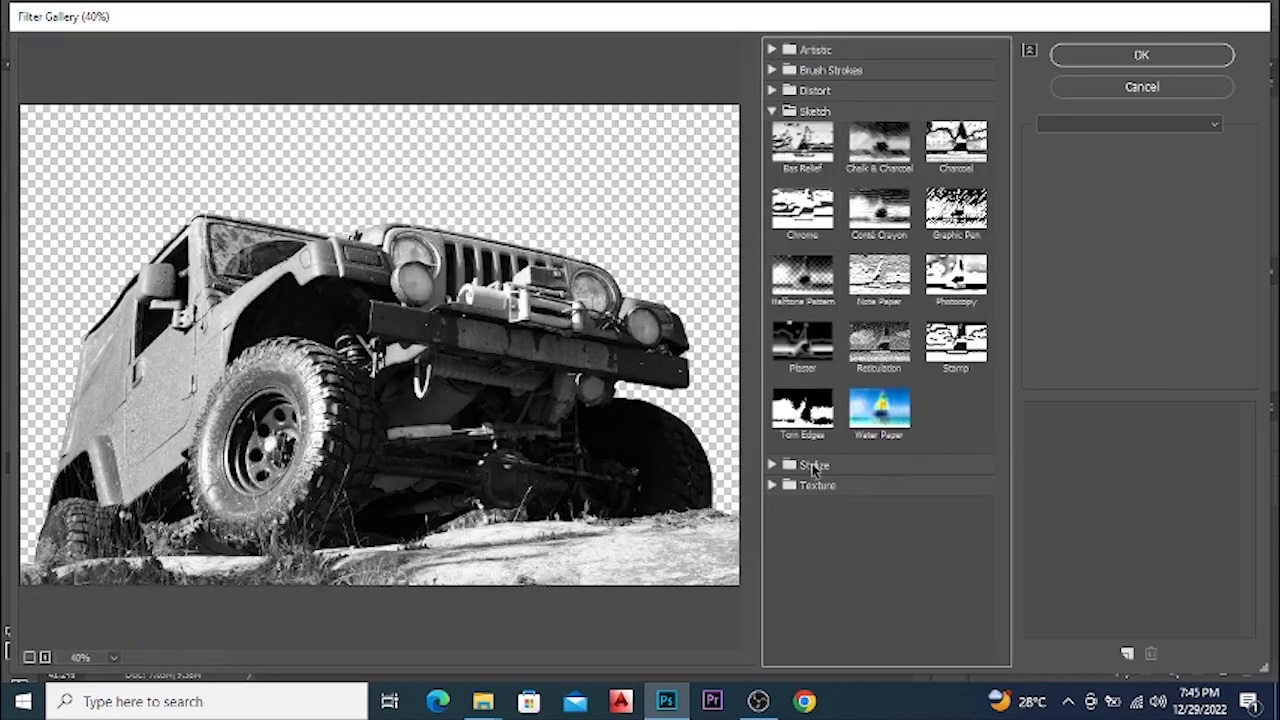
{"action": "left_click", "coordinate": [804, 425]}
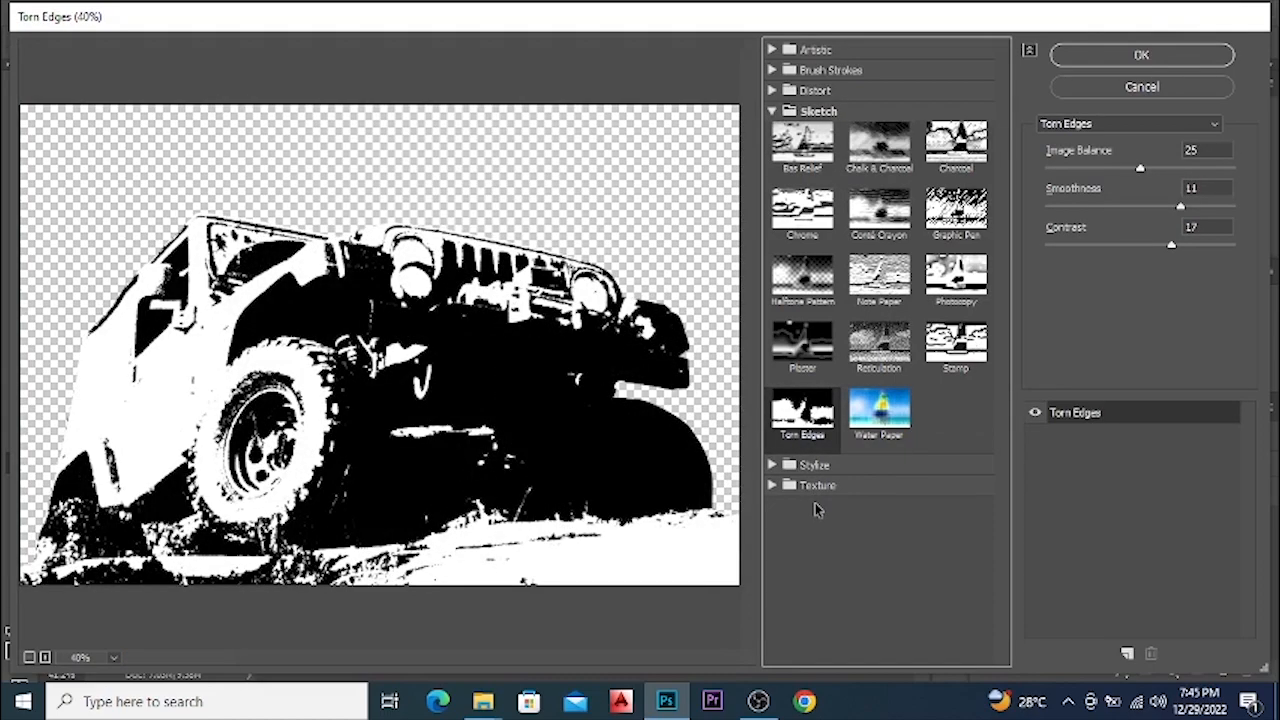
Set the Torn Edges smoothness to 15 and image balance to 20.
{"action": "left_click_drag", "start_coordinate": [1183, 212], "coordinate": [1129, 212]}
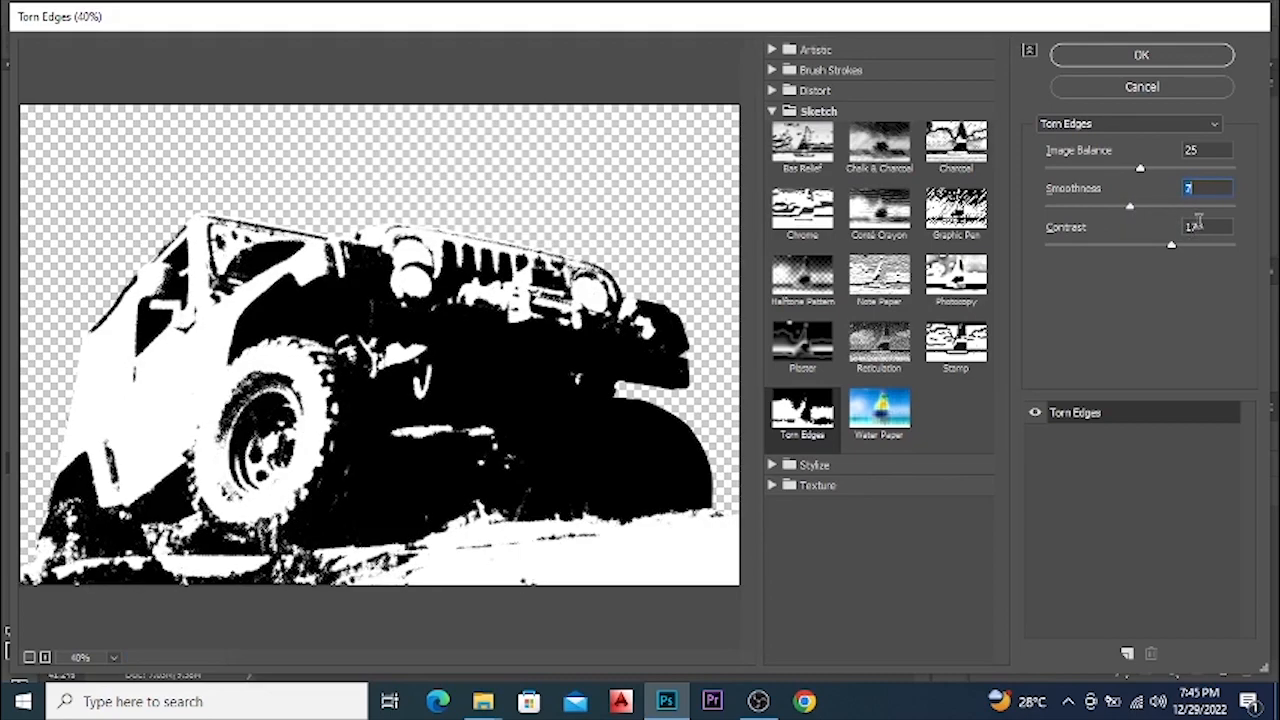
{"action": "left_click", "coordinate": [1231, 206]}
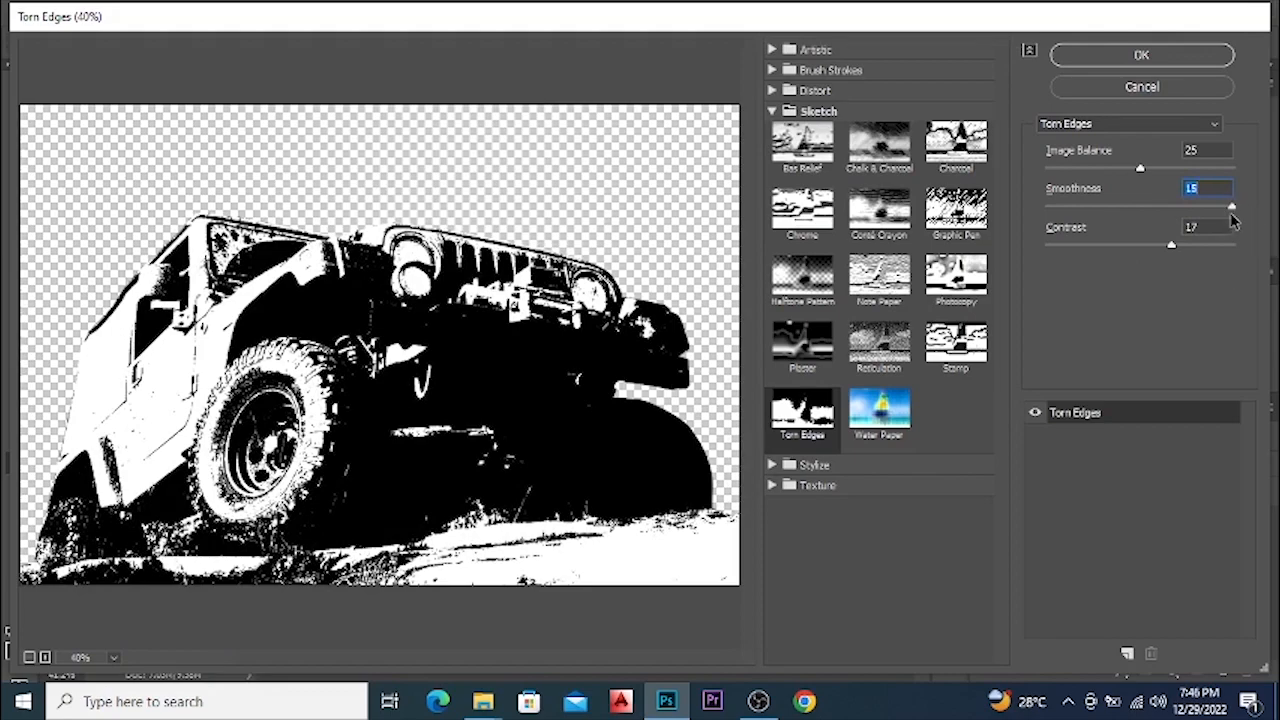
{"action": "left_click_drag", "start_coordinate": [1141, 175], "coordinate": [1120, 173]}
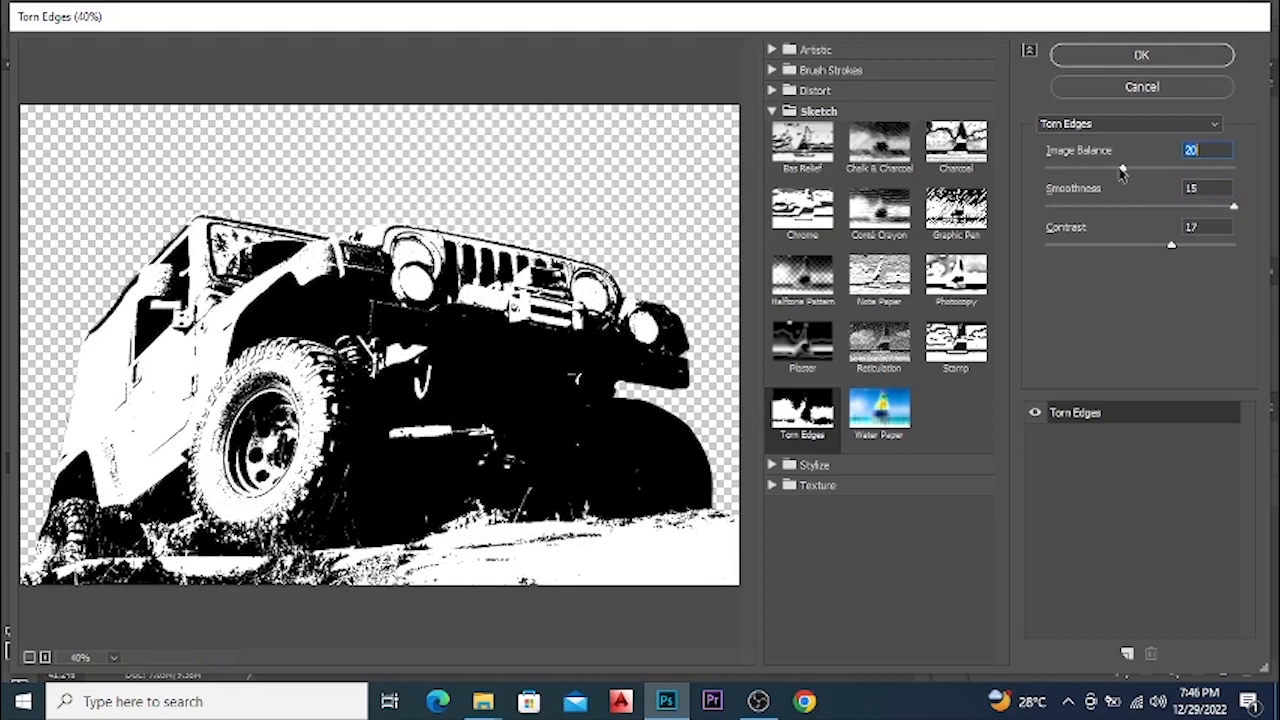
{"action": "left_click_drag", "start_coordinate": [1122, 173], "coordinate": [1115, 173]}
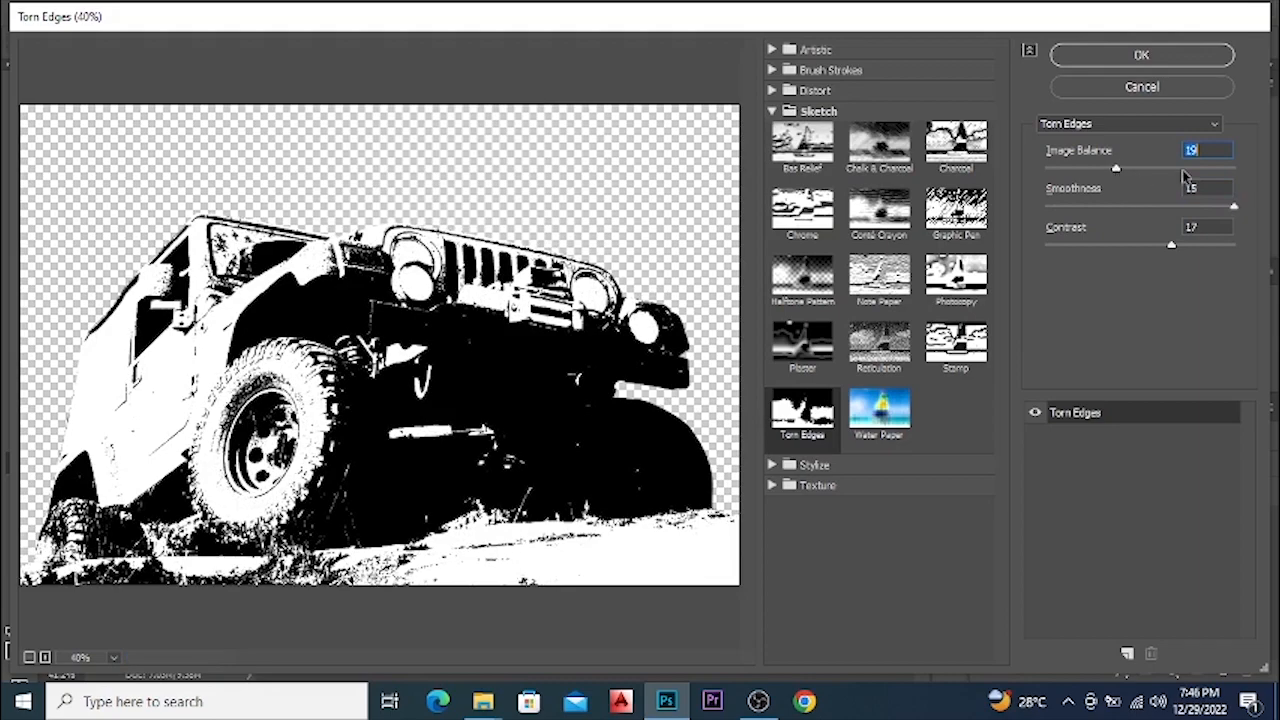
{"action": "type", "text": "15"}
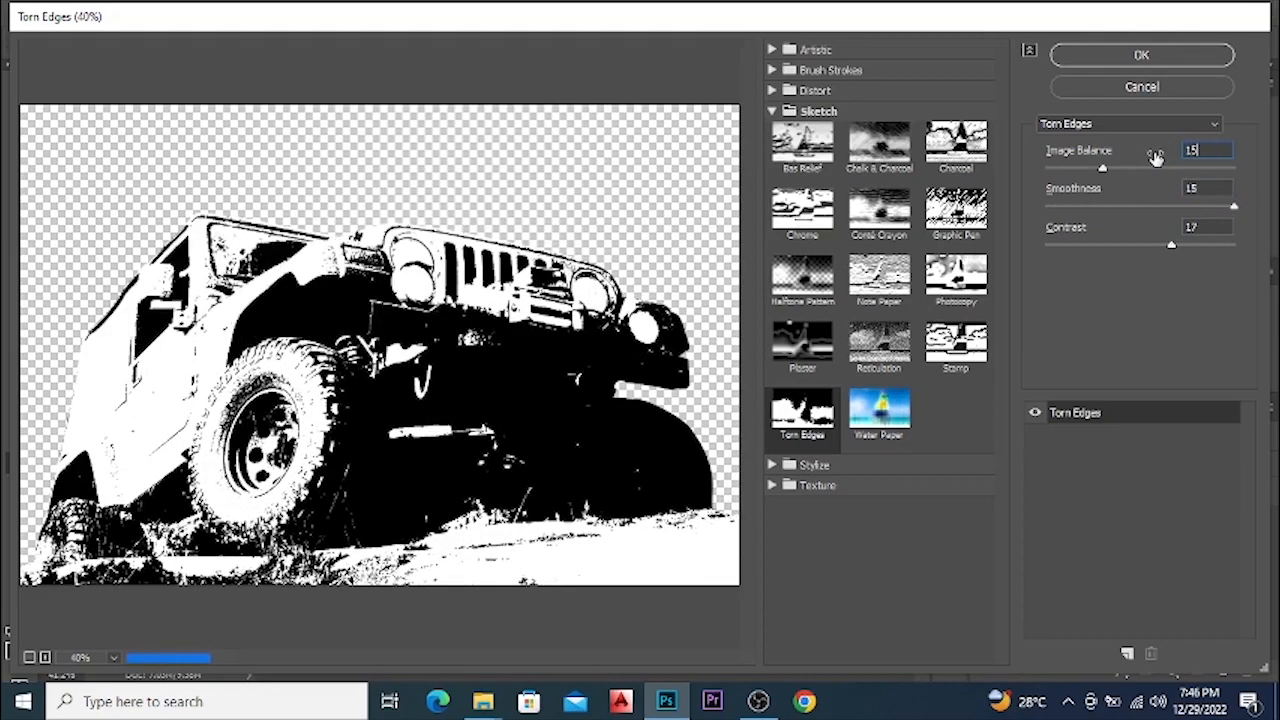
{"action": "key", "text": "BackSpace"}
{"action": "key", "text": "BackSpace"}
{"action": "type", "text": "20"}
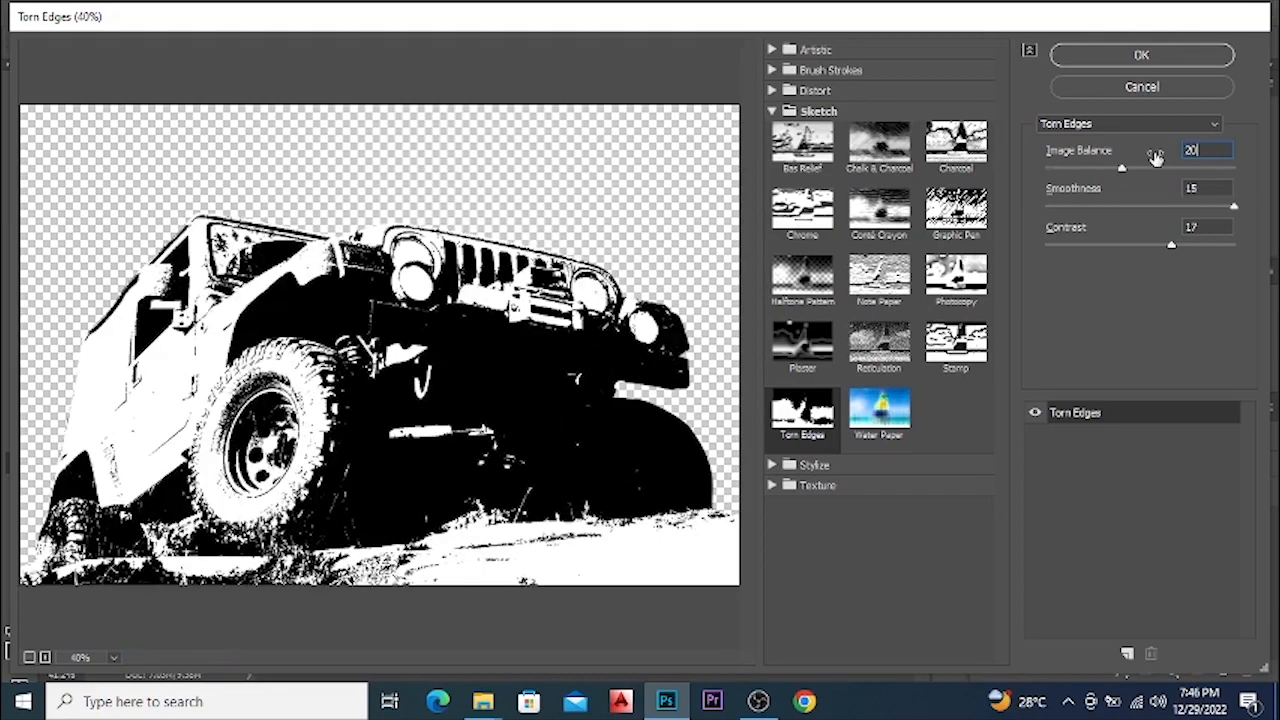
Set the Torn Edges contrast to 5 and apply the filter.
{"action": "left_click", "coordinate": [1206, 227]}
{"action": "type", "text": "15"}
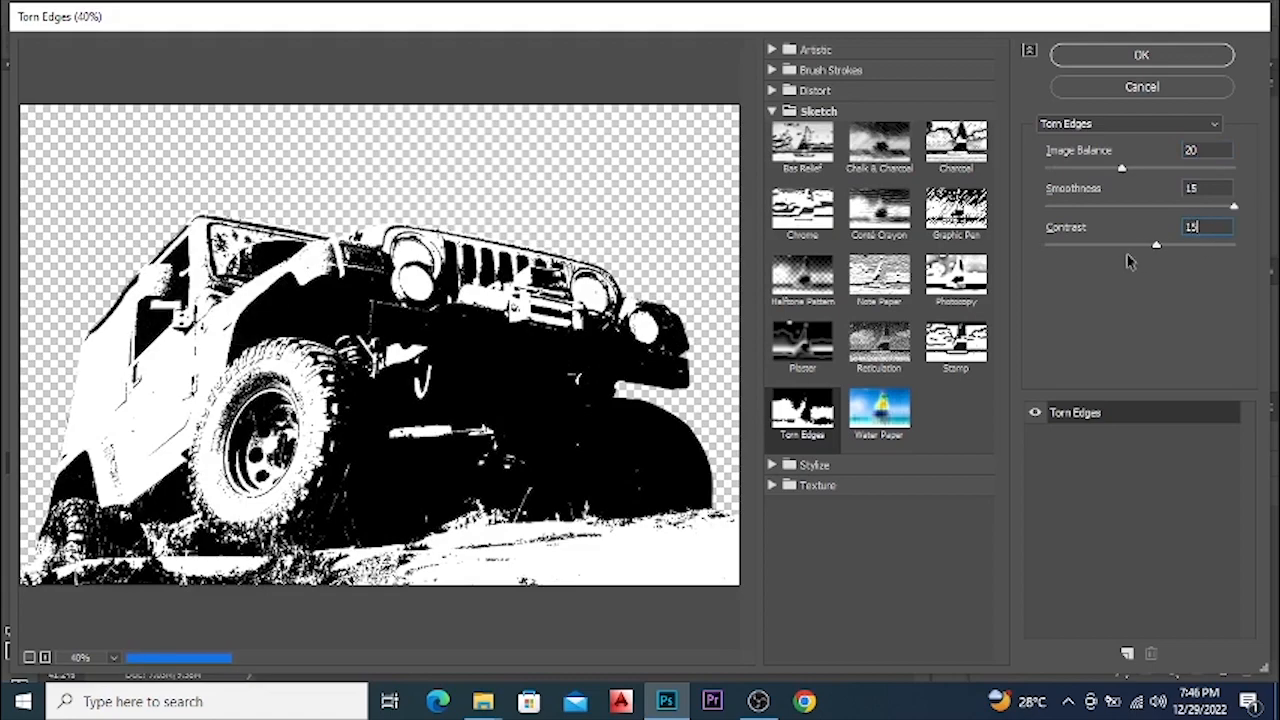
{"action": "key", "text": "BackSpace"}
{"action": "type", "text": "0"}
{"action": "key", "text": "BackSpace"}
{"action": "key", "text": "BackSpace"}
{"action": "type", "text": "5"}
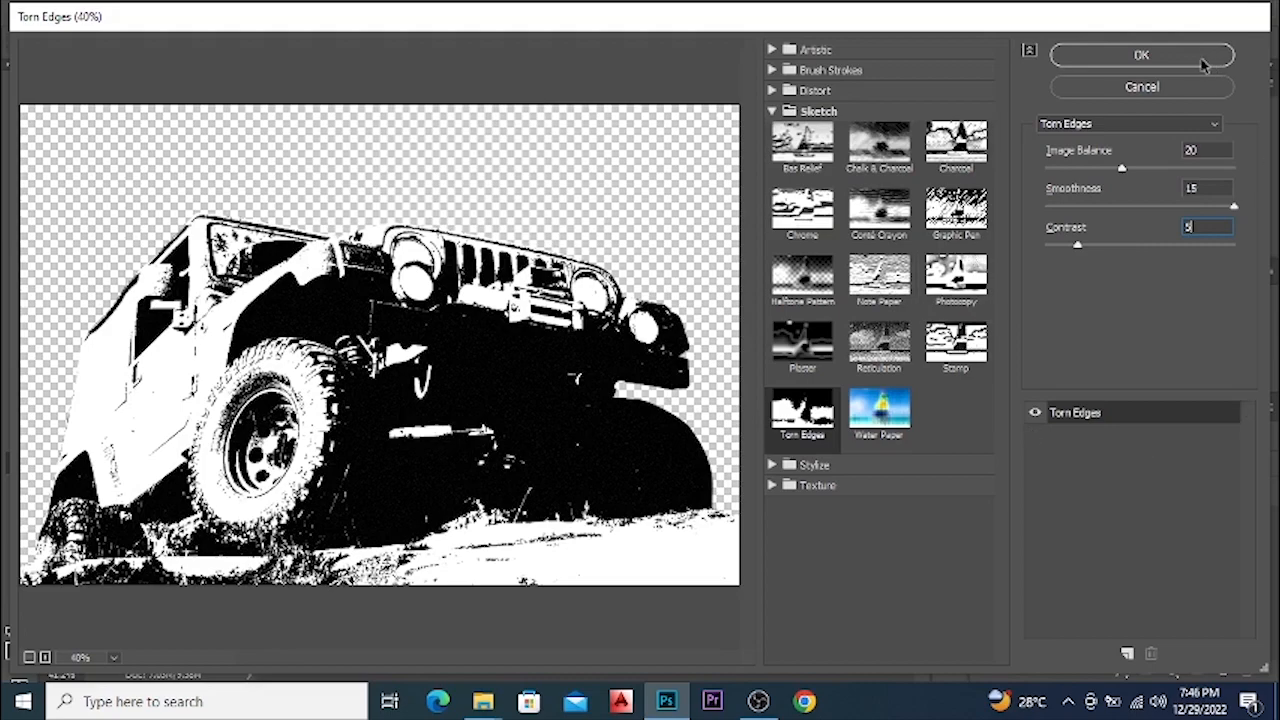
{"action": "left_click", "coordinate": [1141, 55]}
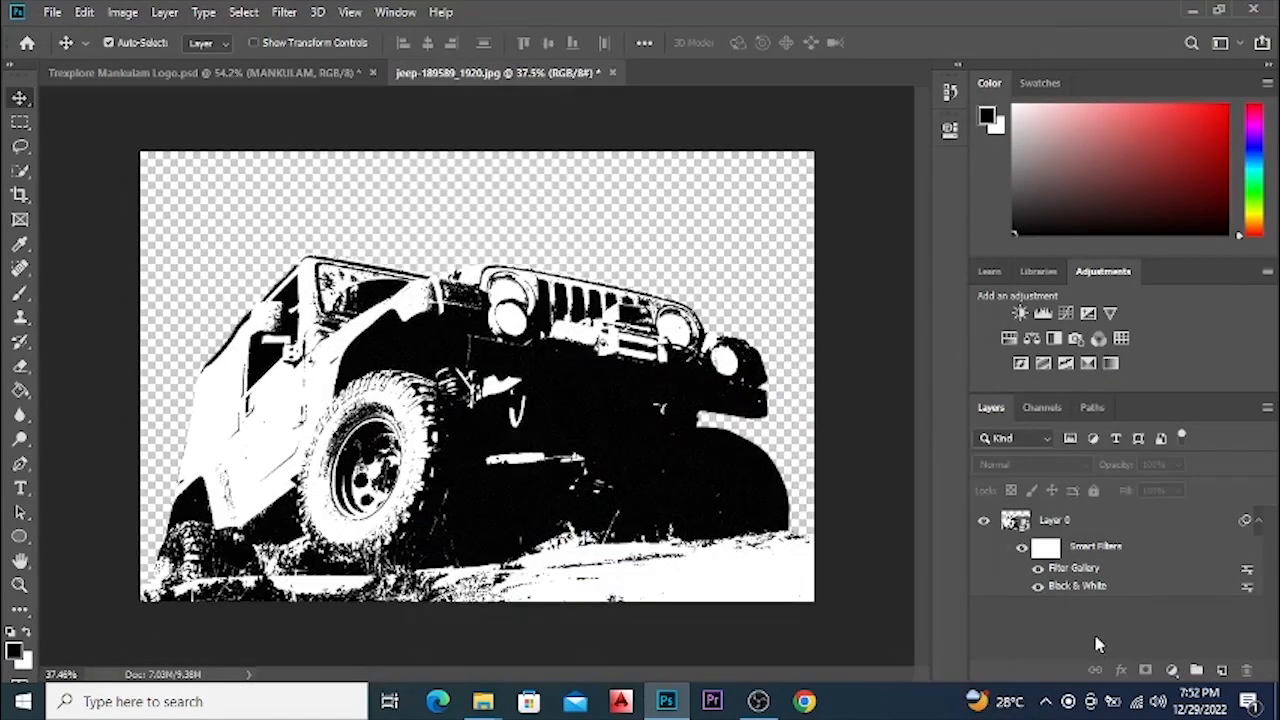
Convert the filtered jeep layer to a new smart object and scale it down proportionally toward the canvas's lower-left corner.
{"action": "right_click", "coordinate": [1078, 524]}
{"action": "left_click", "coordinate": [899, 195]}
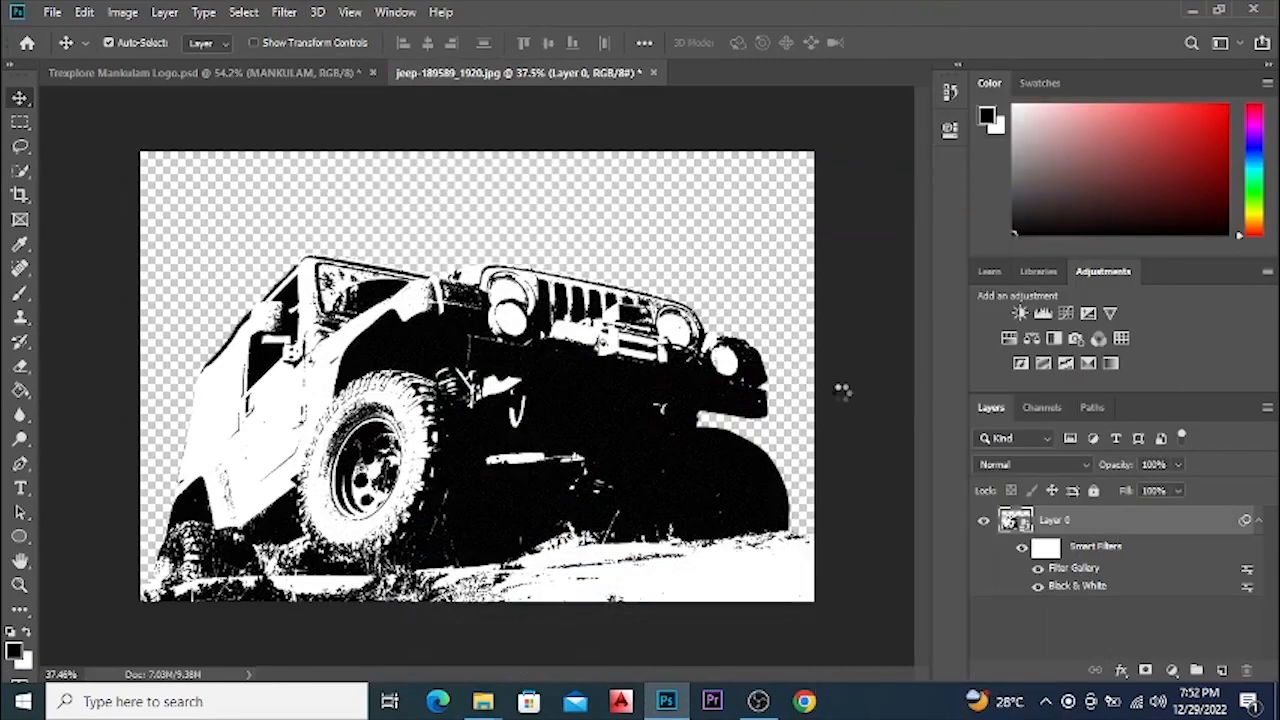
{"action": "key", "text": "ctrl+t"}
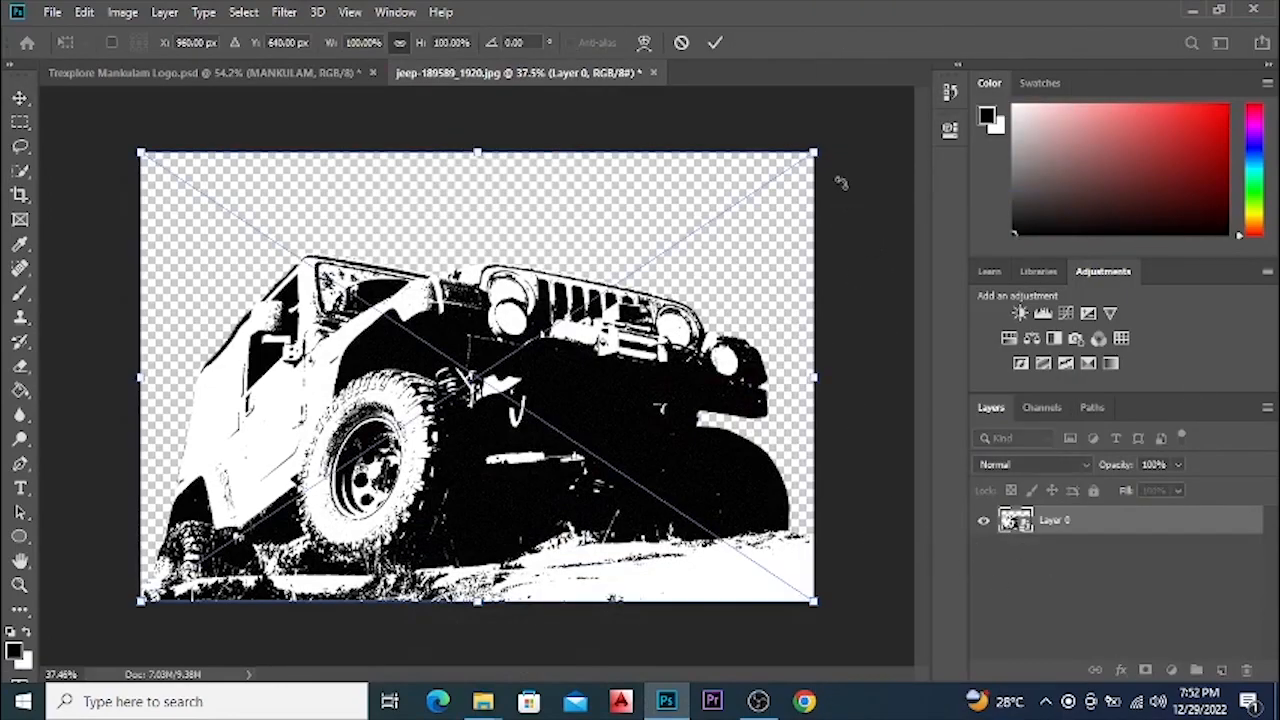
{"action": "left_click_drag", "start_coordinate": [814, 151], "coordinate": [625, 260]}
{"action": "left_click", "coordinate": [714, 42]}
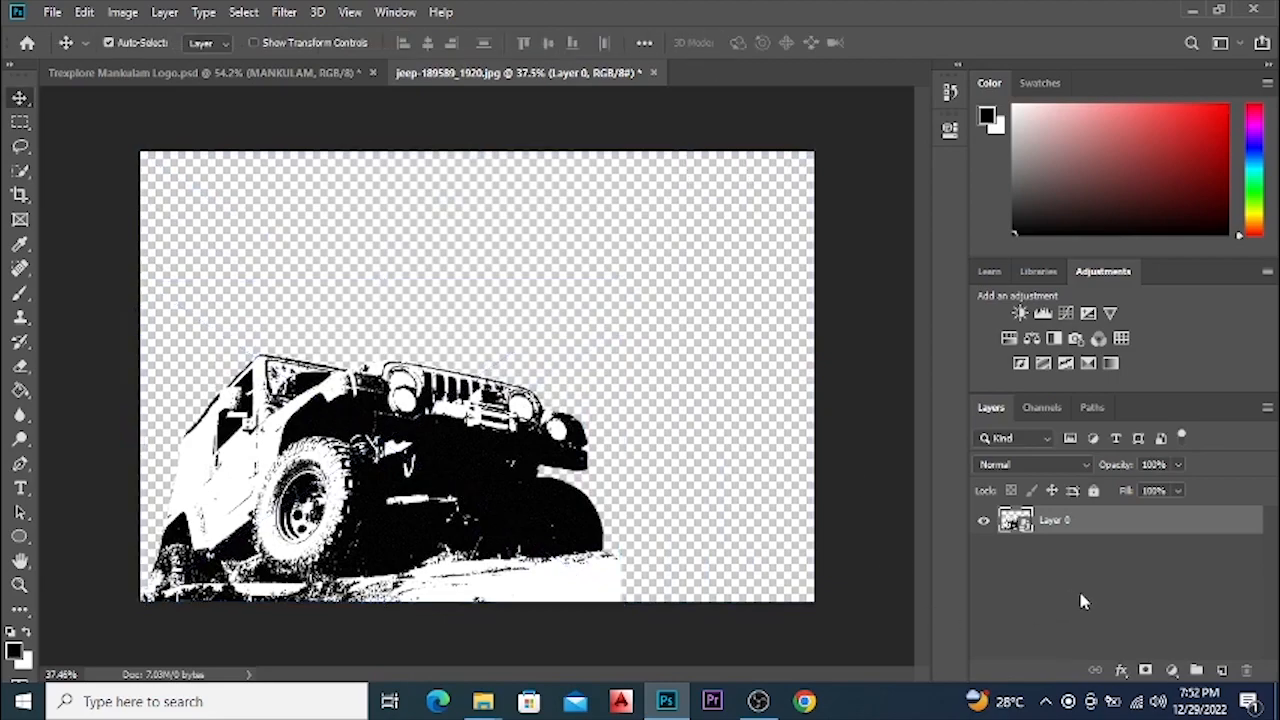
Rename the layer as Jeep and copy it into the Trexplore Mankulam Logo document.
{"action": "double_click", "coordinate": [1056, 521]}
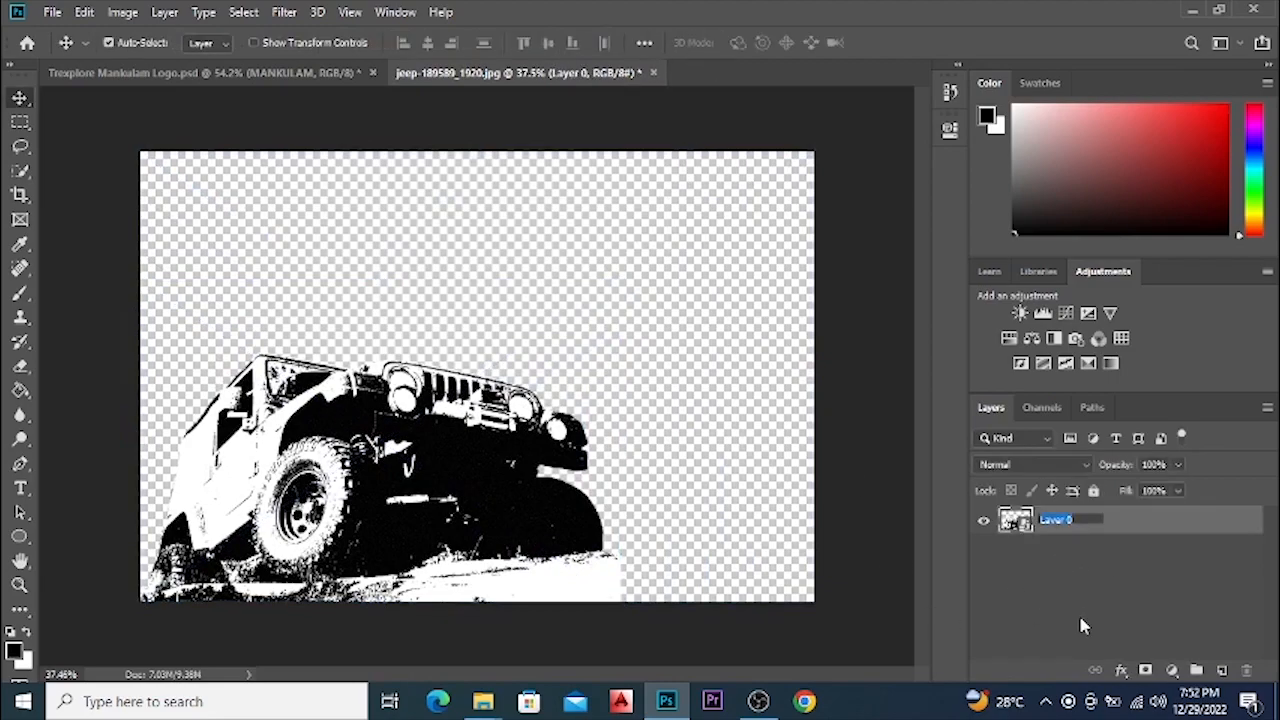
{"action": "left_click", "coordinate": [1082, 625]}
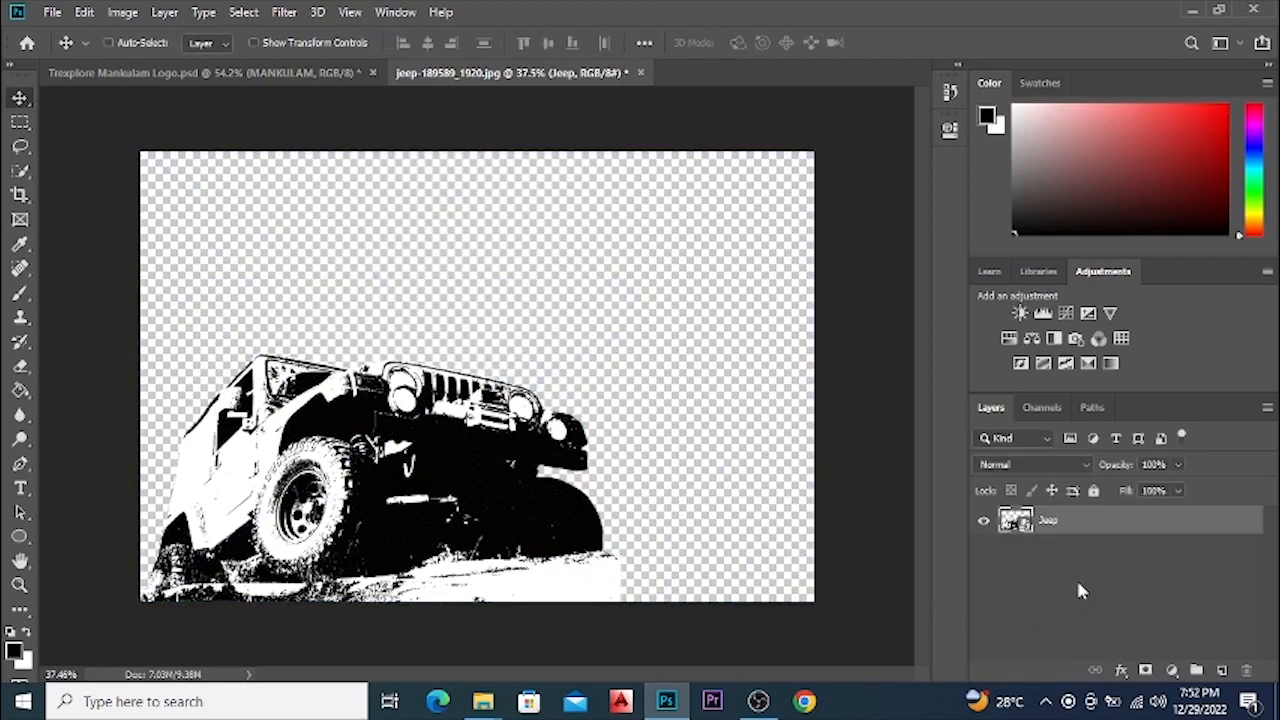
{"action": "key", "text": "ctrl+c"}
{"action": "key", "text": "ctrl+Tab"}
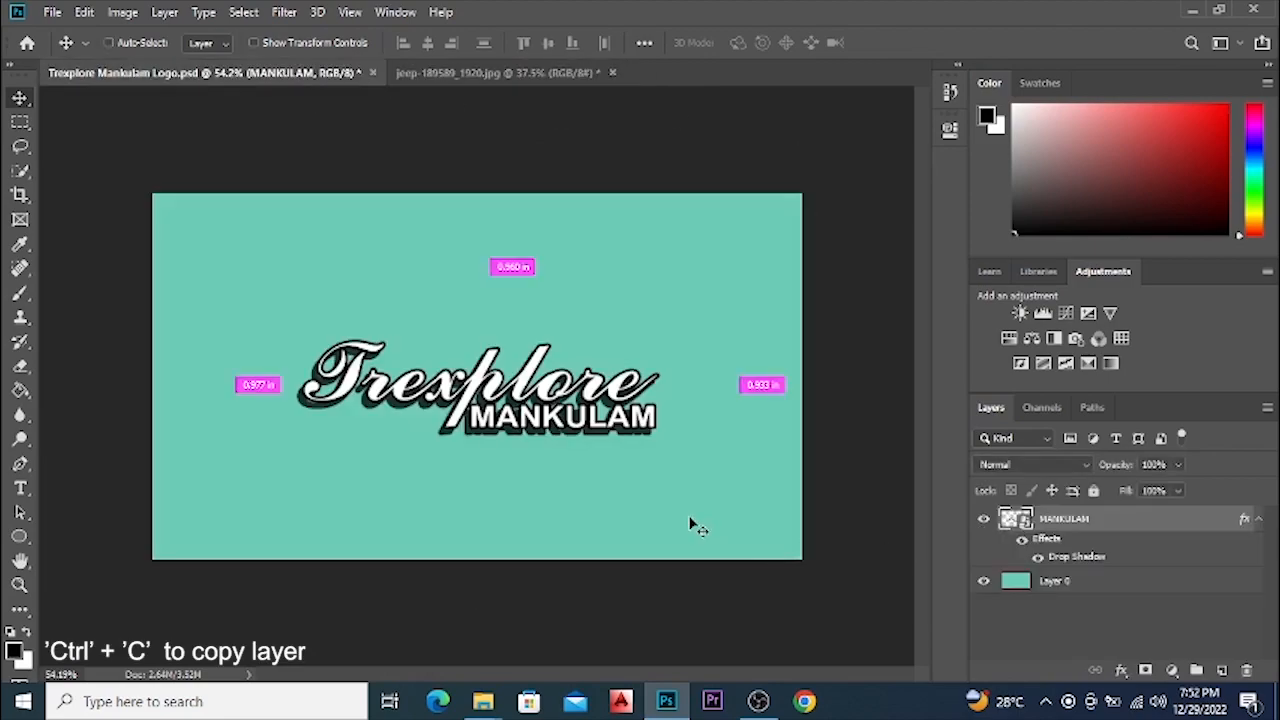
{"action": "key", "text": "ctrl+v"}
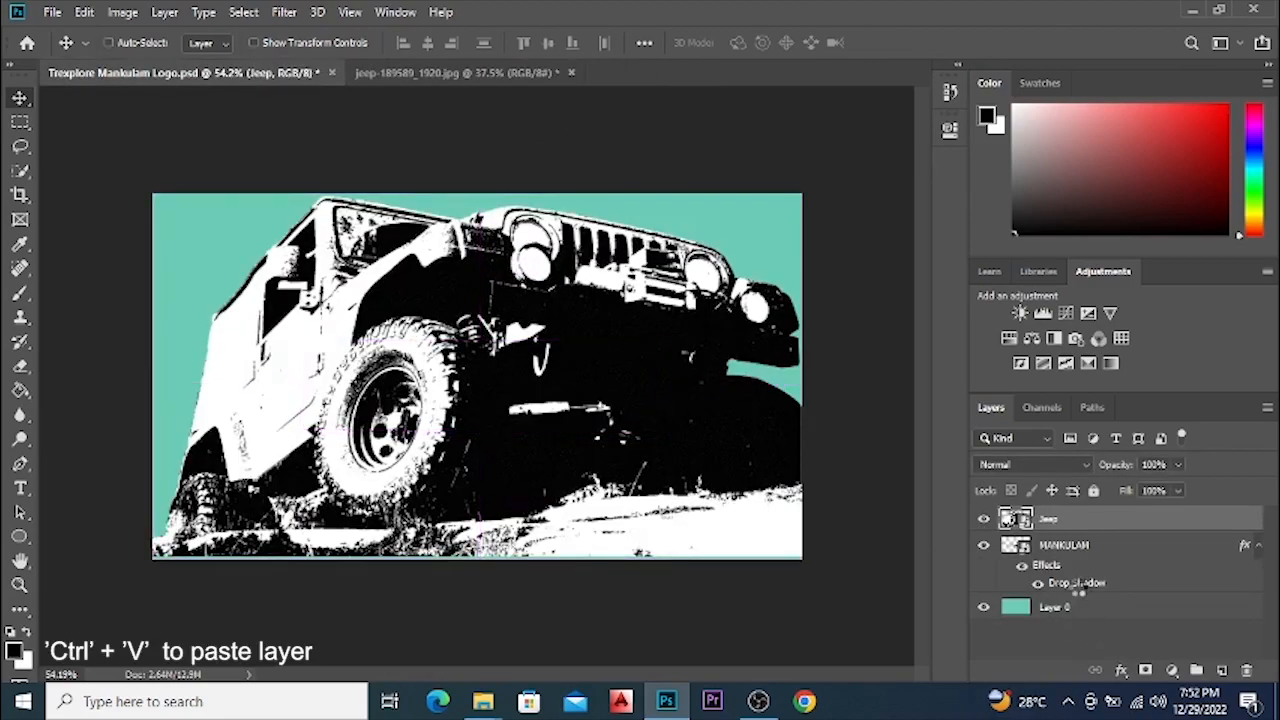
Scale the pasted jeep down over the lettering and place its layer directly below the MANKULAM layer.
{"action": "key", "text": "ctrl+t"}
{"action": "left_click_drag", "start_coordinate": [852, 90], "coordinate": [517, 310]}
{"action": "left_click_drag", "start_coordinate": [327, 490], "coordinate": [523, 313]}
{"action": "key", "text": "Return"}
{"action": "left_click_drag", "start_coordinate": [1108, 526], "coordinate": [1100, 598]}
Nudge the jeep down and slightly left so its rocky base sits behind the Trexplore lettering.
{"action": "key", "text": "ctrl+plus"}
{"action": "scroll", "coordinate": [597, 274], "scroll_direction": "up", "scroll_amount": 1}
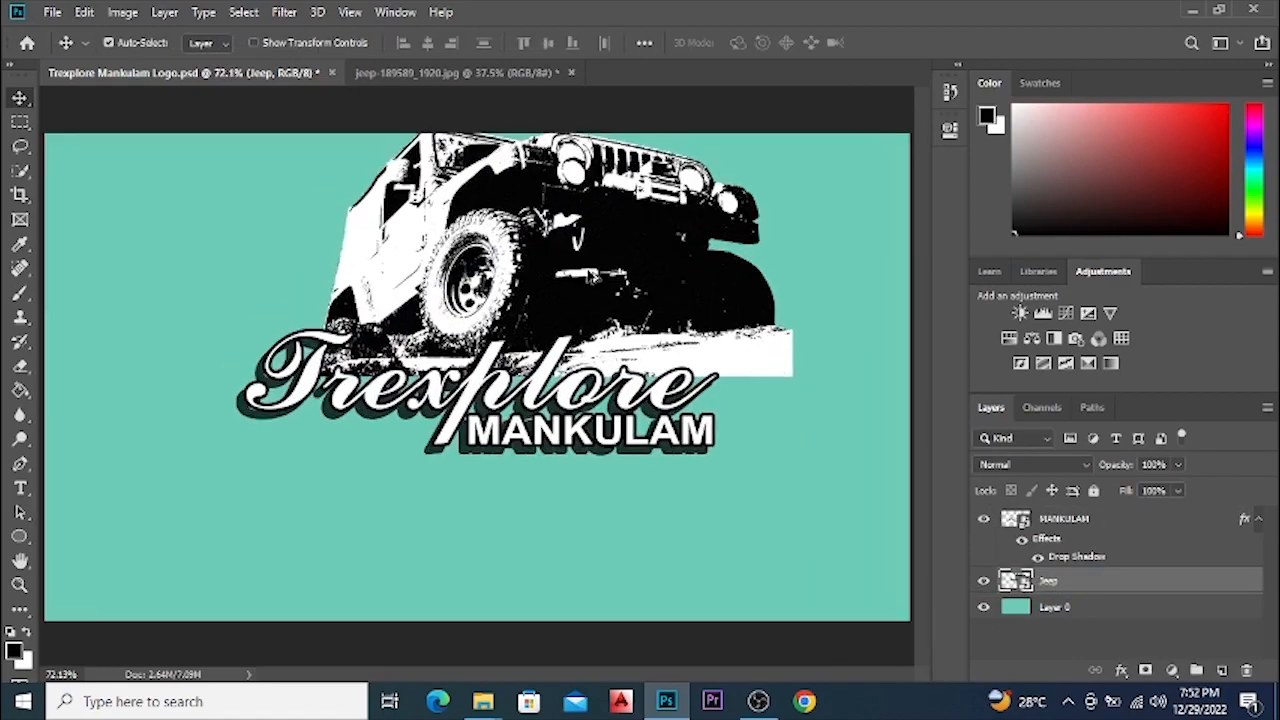
{"action": "scroll", "coordinate": [600, 225], "scroll_direction": "up", "scroll_amount": 2}
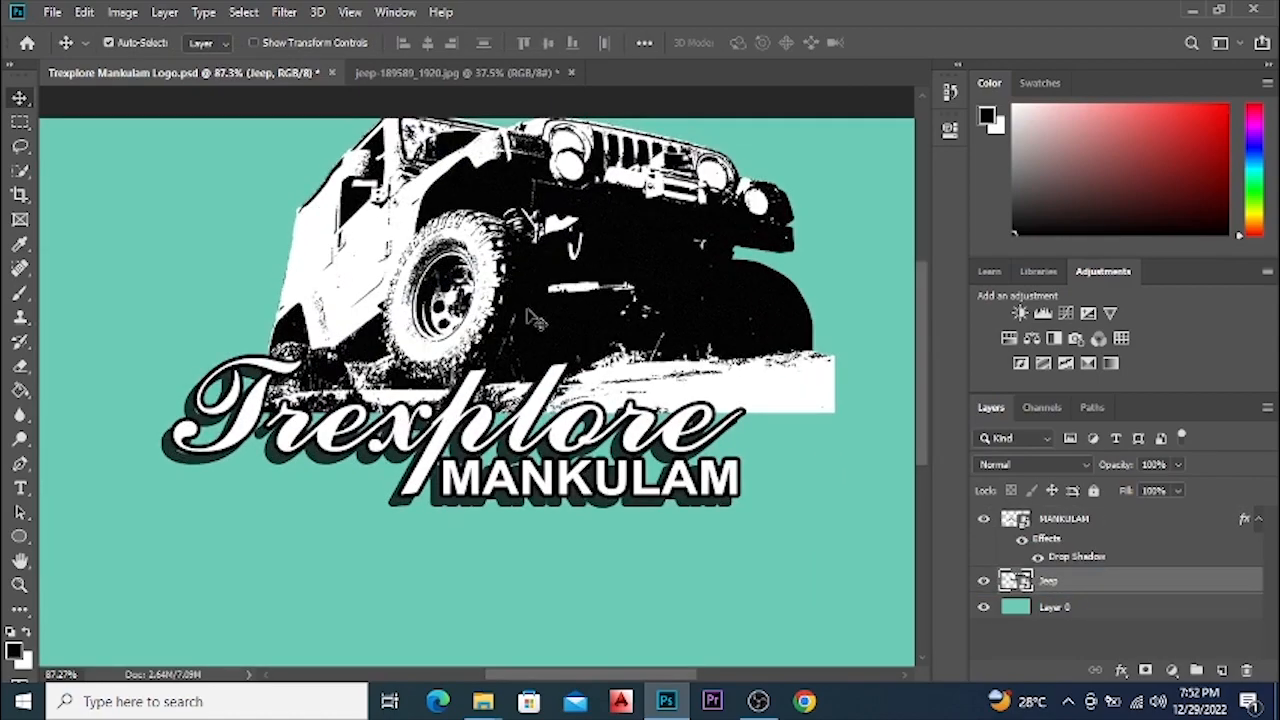
{"action": "key", "text": "Down"}
{"action": "key", "text": "Down"}
{"action": "key", "text": "Down"}
{"action": "key", "text": "Down"}
{"action": "key", "text": "Down"}
{"action": "key", "text": "Down"}
{"action": "key", "text": "Down"}
{"action": "key", "text": "Down"}
{"action": "key", "text": "Down"}
{"action": "key", "text": "Down"}
{"action": "key", "text": "Down"}
{"action": "key", "text": "Down"}
{"action": "key", "text": "Down"}
{"action": "key", "text": "Down"}
{"action": "key", "text": "Down"}
{"action": "key", "text": "Down"}
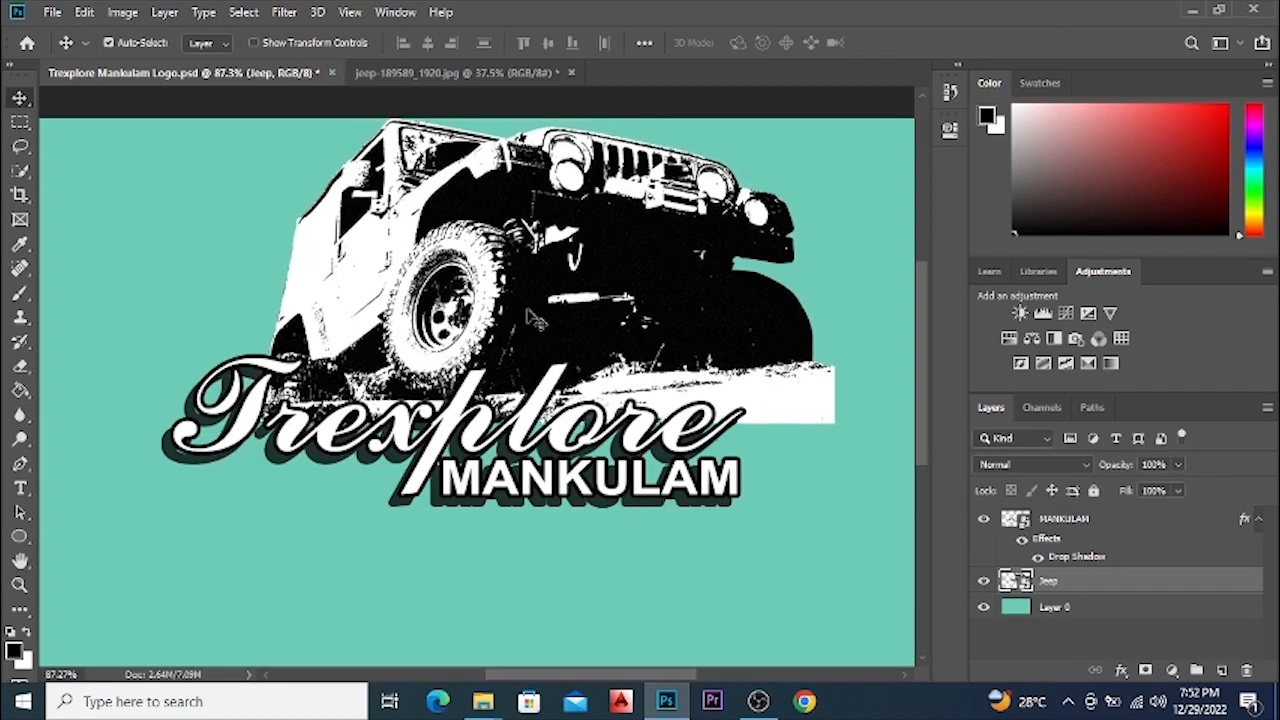
{"action": "key", "text": "Down"}
{"action": "key", "text": "Down"}
{"action": "key", "text": "Down"}
{"action": "key", "text": "Down"}
{"action": "key", "text": "Down"}
{"action": "key", "text": "Down"}
{"action": "key", "text": "Down"}
{"action": "key", "text": "Down"}
{"action": "key", "text": "Down"}
{"action": "key", "text": "Down"}
{"action": "key", "text": "Down"}
{"action": "key", "text": "Down"}
{"action": "key", "text": "Down"}
{"action": "key", "text": "Down"}
{"action": "key", "text": "Down"}
{"action": "key", "text": "Down"}
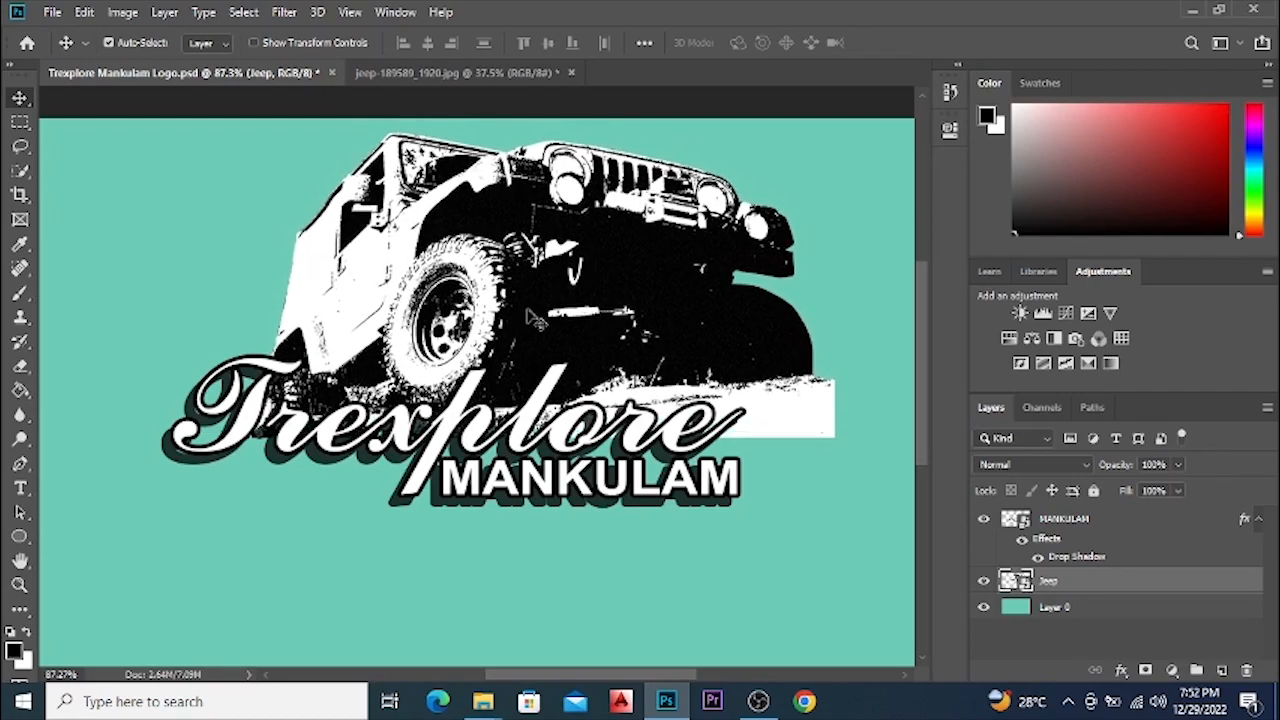
{"action": "key", "text": "Down"}
{"action": "key", "text": "Down"}
{"action": "key", "text": "Down"}
{"action": "key", "text": "Left"}
{"action": "key", "text": "Left"}
{"action": "key", "text": "Left"}
{"action": "key", "text": "Left"}
{"action": "key", "text": "Left"}
{"action": "key", "text": "Left"}
{"action": "key", "text": "Left"}
{"action": "key", "text": "Left"}
{"action": "key", "text": "Left"}
{"action": "key", "text": "Left"}
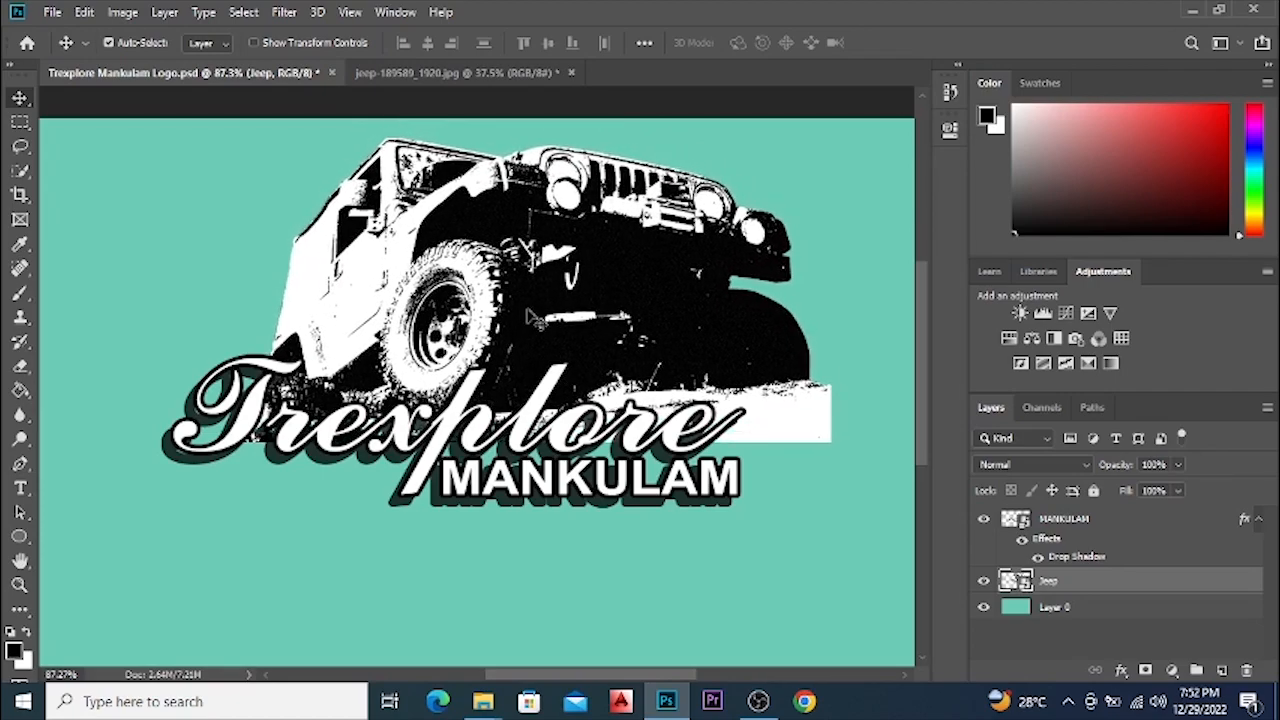
{"action": "key", "text": "Down"}
{"action": "key", "text": "Down"}
{"action": "key", "text": "Down"}
{"action": "key", "text": "Down"}
{"action": "key", "text": "Down"}
{"action": "key", "text": "Down"}
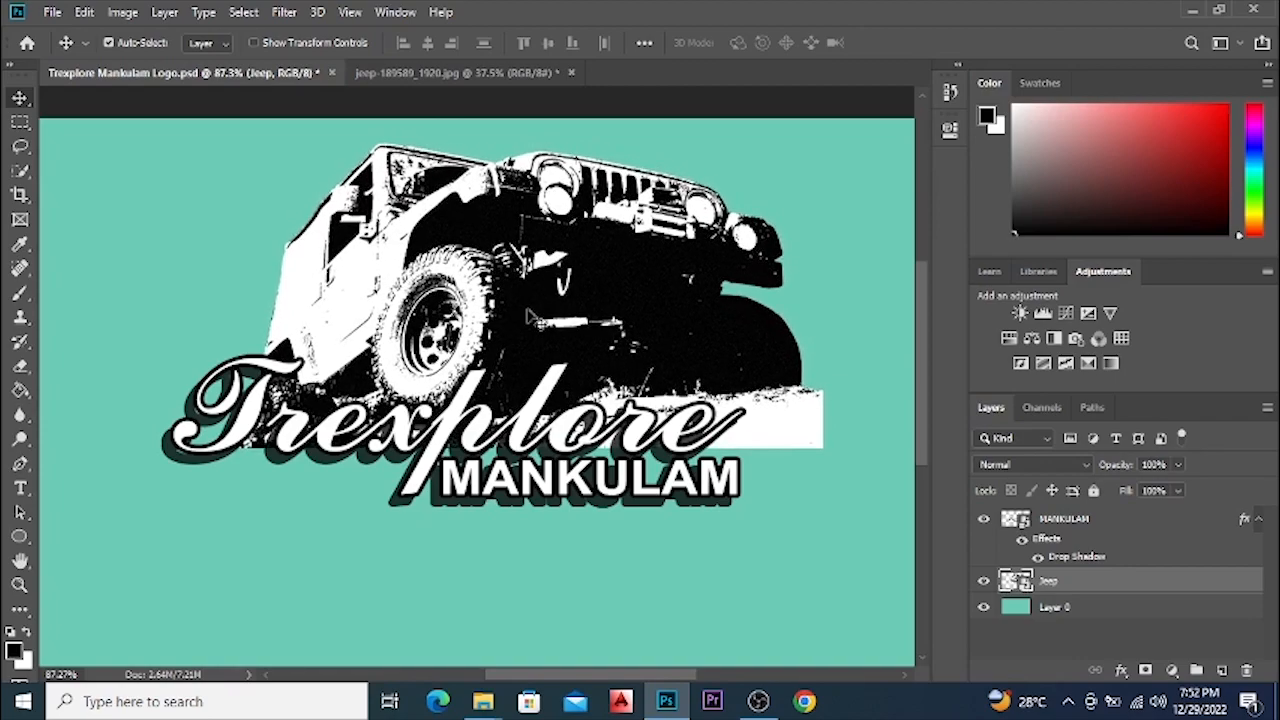
{"action": "key", "text": "Up"}
{"action": "key", "text": "Up"}
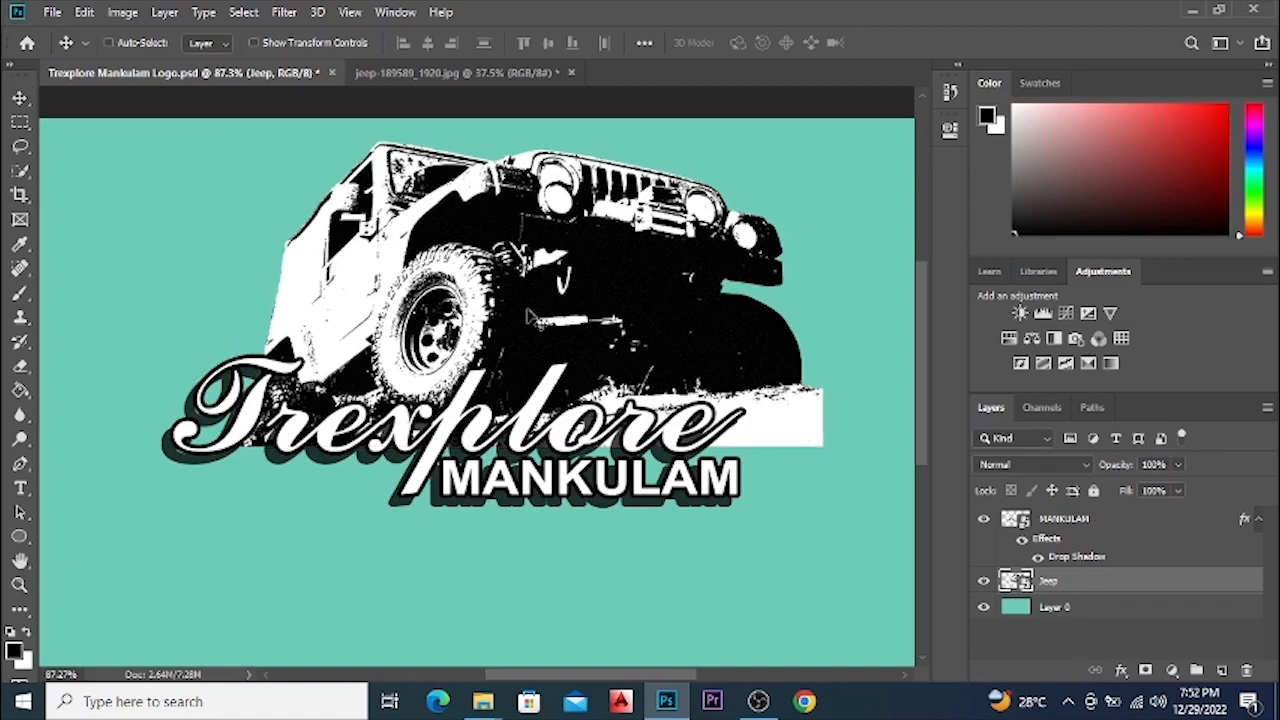
Scale the jeep down to 7.83% width and 7.52% height, keeping its rocky base behind the Trexplore lettering.
{"action": "key", "text": "ctrl+t"}
{"action": "scroll", "coordinate": [700, 200], "scroll_direction": "up", "scroll_amount": 2}
{"action": "left_click_drag", "start_coordinate": [832, 108], "coordinate": [726, 131]}
{"action": "left_click_drag", "start_coordinate": [487, 158], "coordinate": [486, 174]}
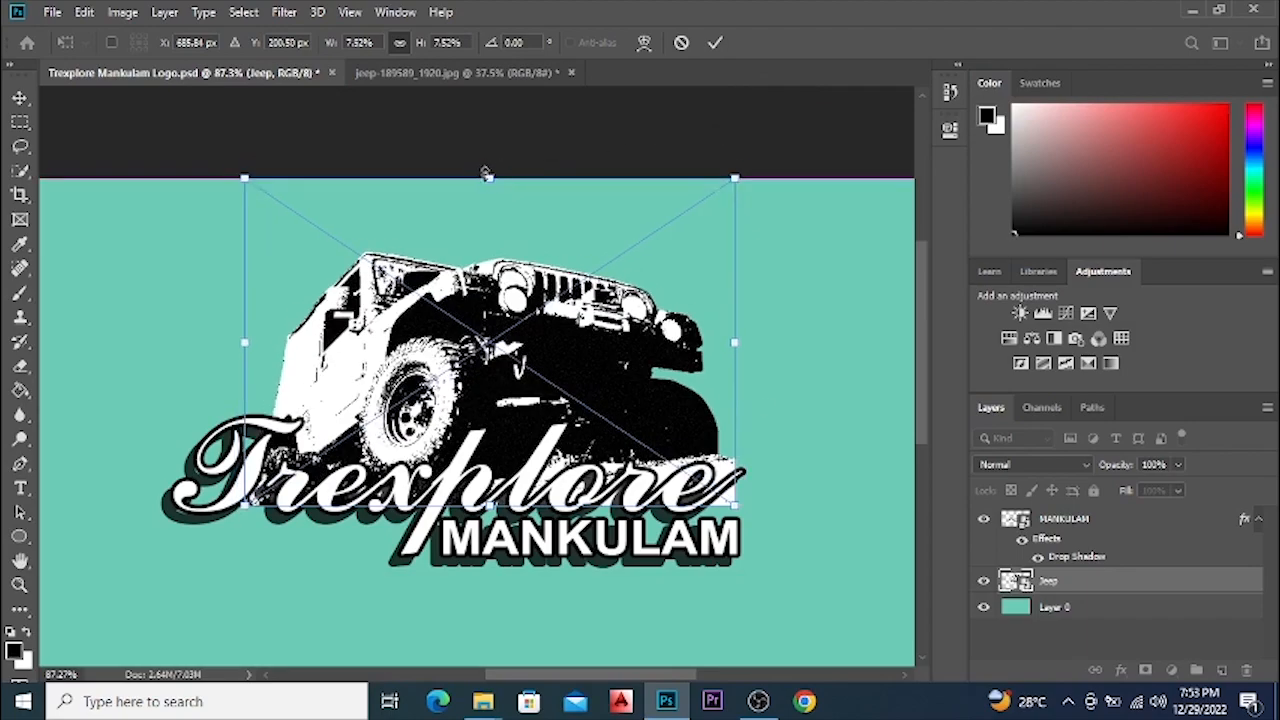
{"action": "key", "text": "ctrl+z"}
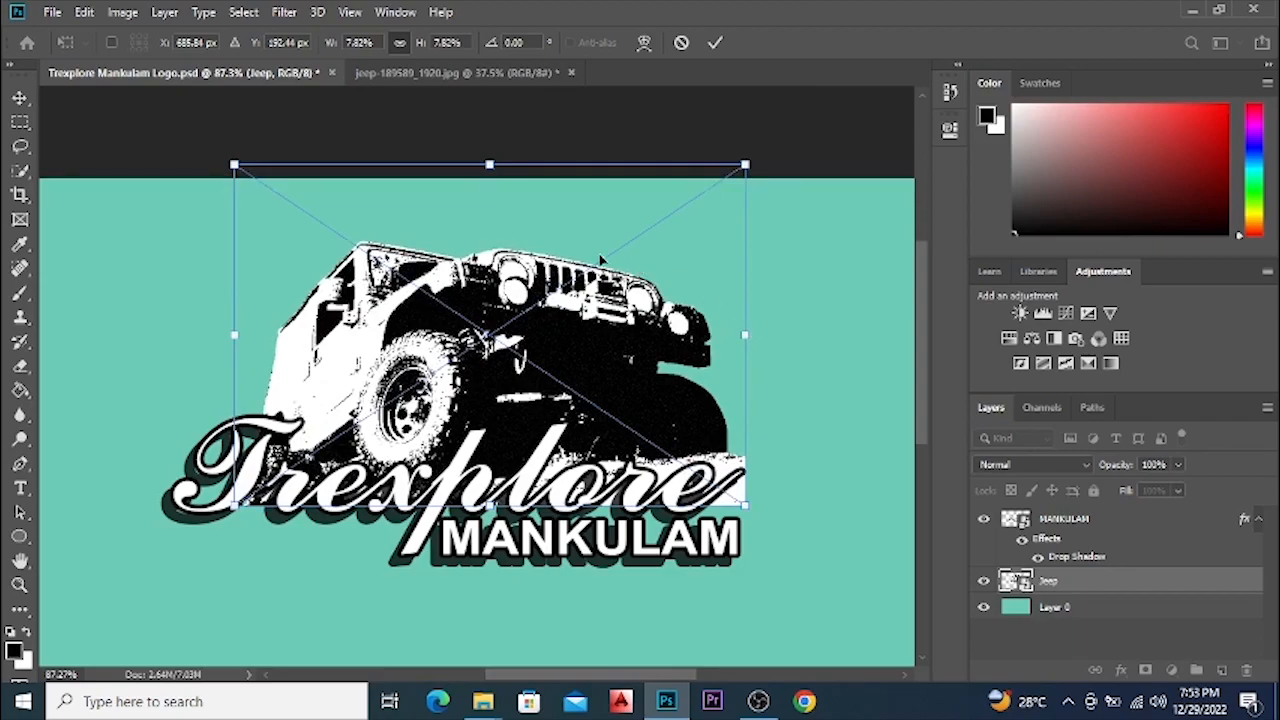
{"action": "left_click_drag", "start_coordinate": [489, 164], "coordinate": [489, 177]}
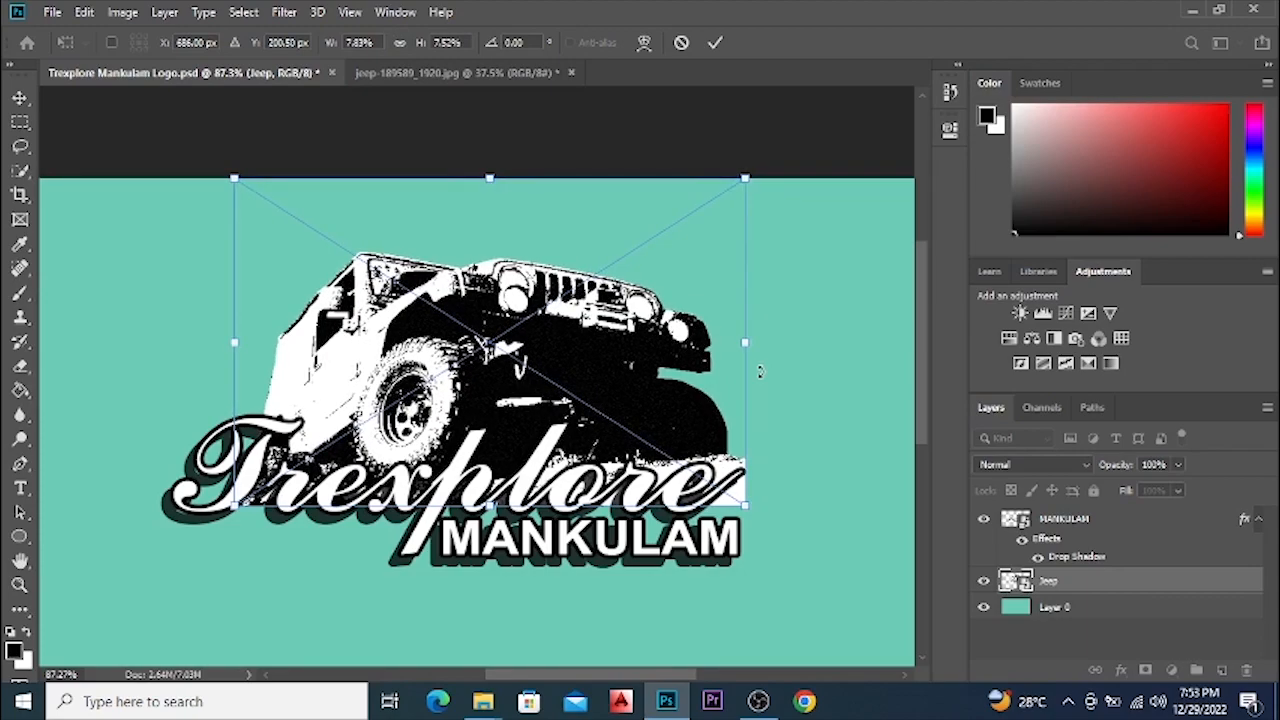
{"action": "left_click", "coordinate": [714, 42]}
Add a layer mask to the Jeep layer and brush it black to hide the rock edges protruding beneath the Trexplore lettering.
{"action": "scroll", "coordinate": [800, 486], "scroll_direction": "down", "scroll_amount": 2}
{"action": "scroll", "coordinate": [503, 432], "scroll_direction": "up", "scroll_amount": 2}
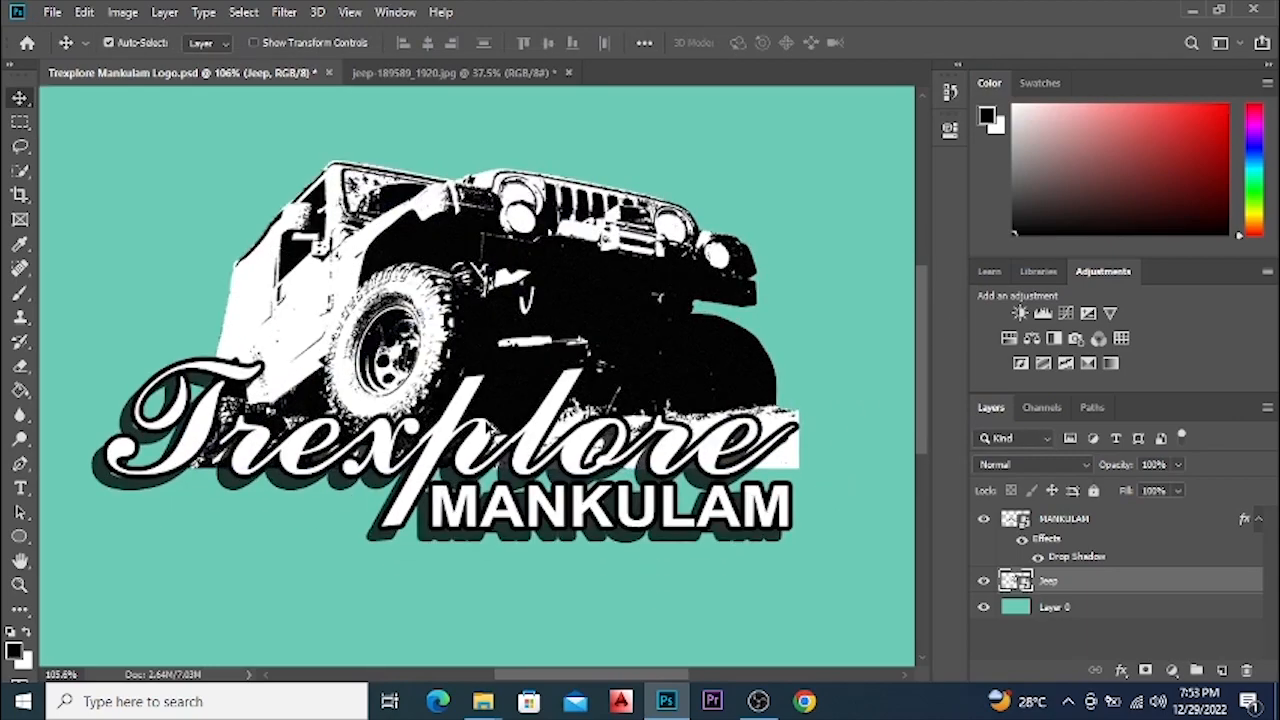
{"action": "scroll", "coordinate": [520, 486], "scroll_direction": "down", "scroll_amount": 1}
{"action": "scroll", "coordinate": [520, 486], "scroll_direction": "up", "scroll_amount": 2}
{"action": "scroll", "coordinate": [448, 487], "scroll_direction": "up", "scroll_amount": 3}
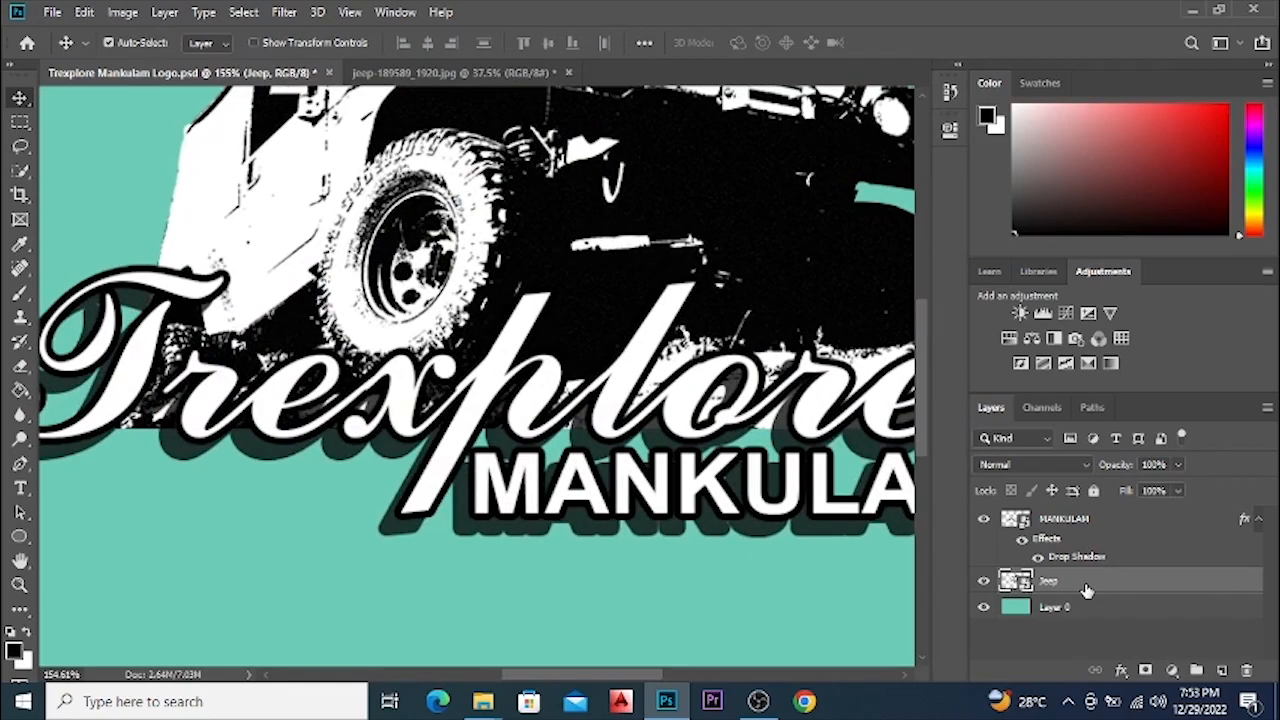
{"action": "left_click", "coordinate": [1145, 670]}
{"action": "scroll", "coordinate": [76, 378], "scroll_direction": "down", "scroll_amount": 1}
{"action": "left_click", "coordinate": [20, 292]}
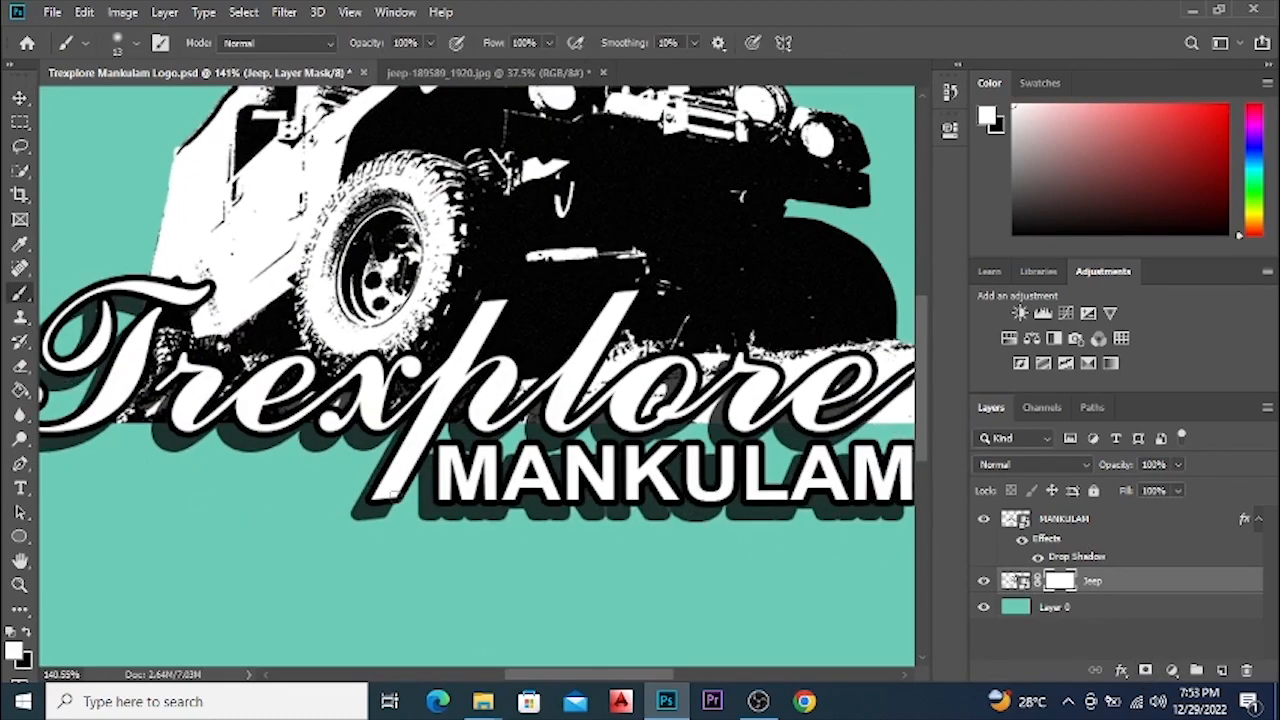
{"action": "scroll", "coordinate": [132, 426], "scroll_direction": "up", "scroll_amount": 1}
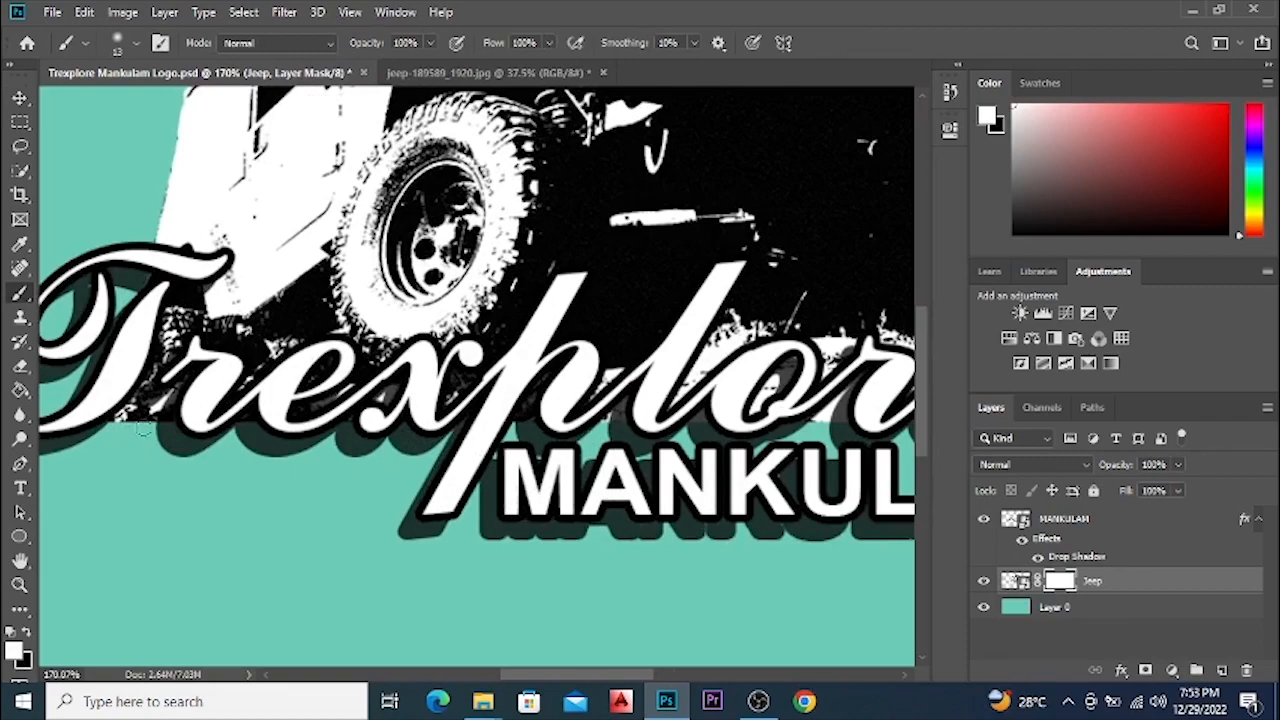
{"action": "key", "text": "x"}
{"action": "mouse_move", "coordinate": [124, 428]}
{"action": "left_mouse_down"}
{"action": "mouse_move", "coordinate": [150, 402]}
{"action": "mouse_move", "coordinate": [190, 396]}
{"action": "left_mouse_up"}
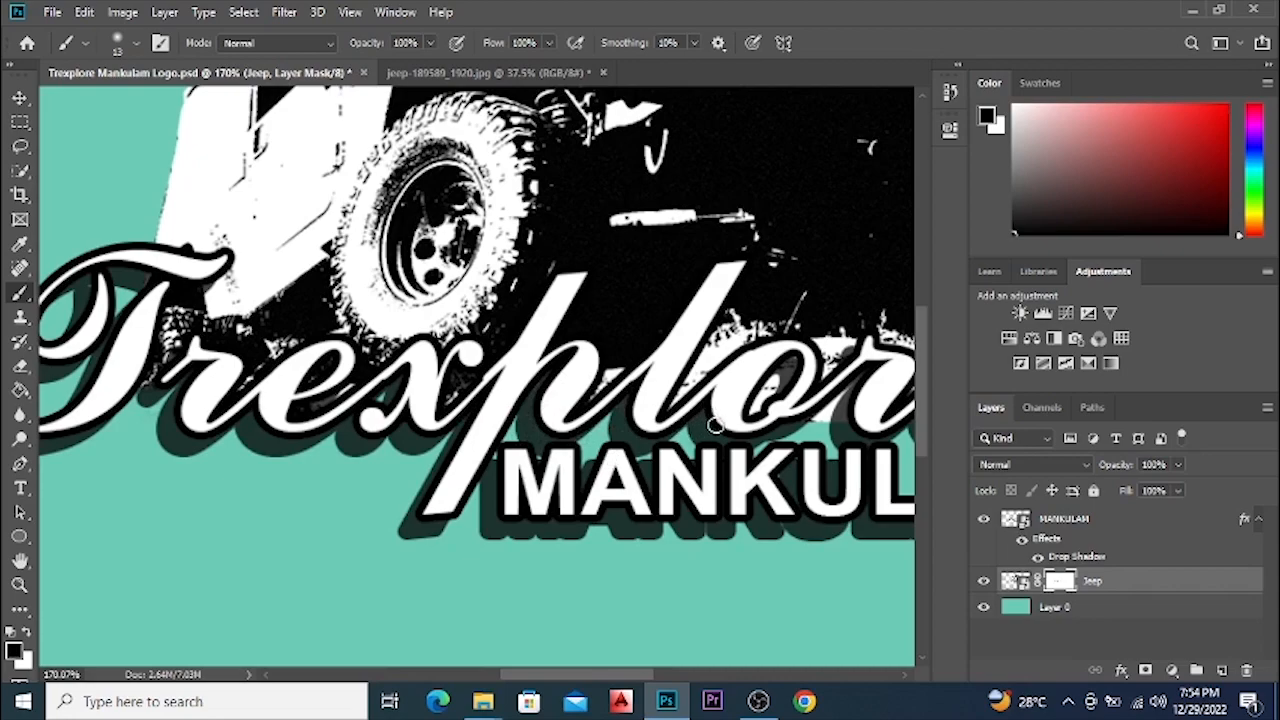
Mask out the white rock block sticking out below and beside the final e of Trexplore.
{"action": "scroll", "coordinate": [664, 426], "scroll_direction": "down", "scroll_amount": 5}
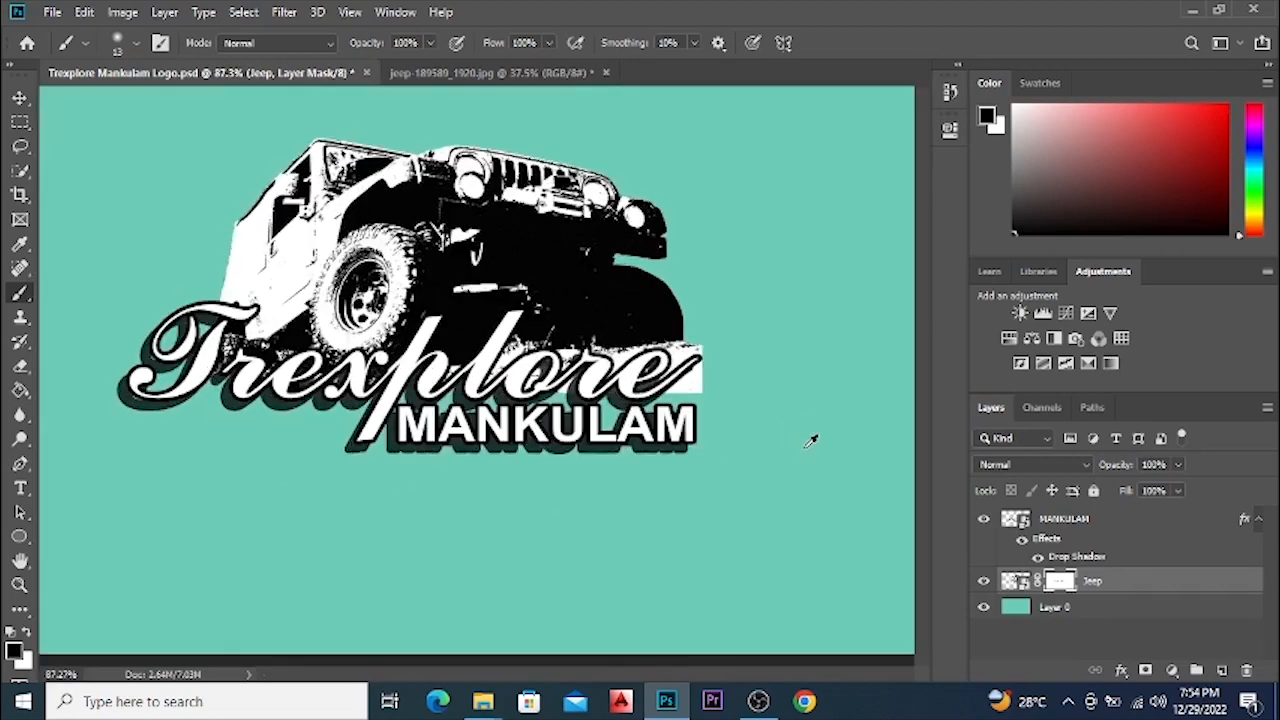
{"action": "scroll", "coordinate": [811, 437], "scroll_direction": "up", "scroll_amount": 2}
{"action": "scroll", "coordinate": [527, 396], "scroll_direction": "up", "scroll_amount": 3}
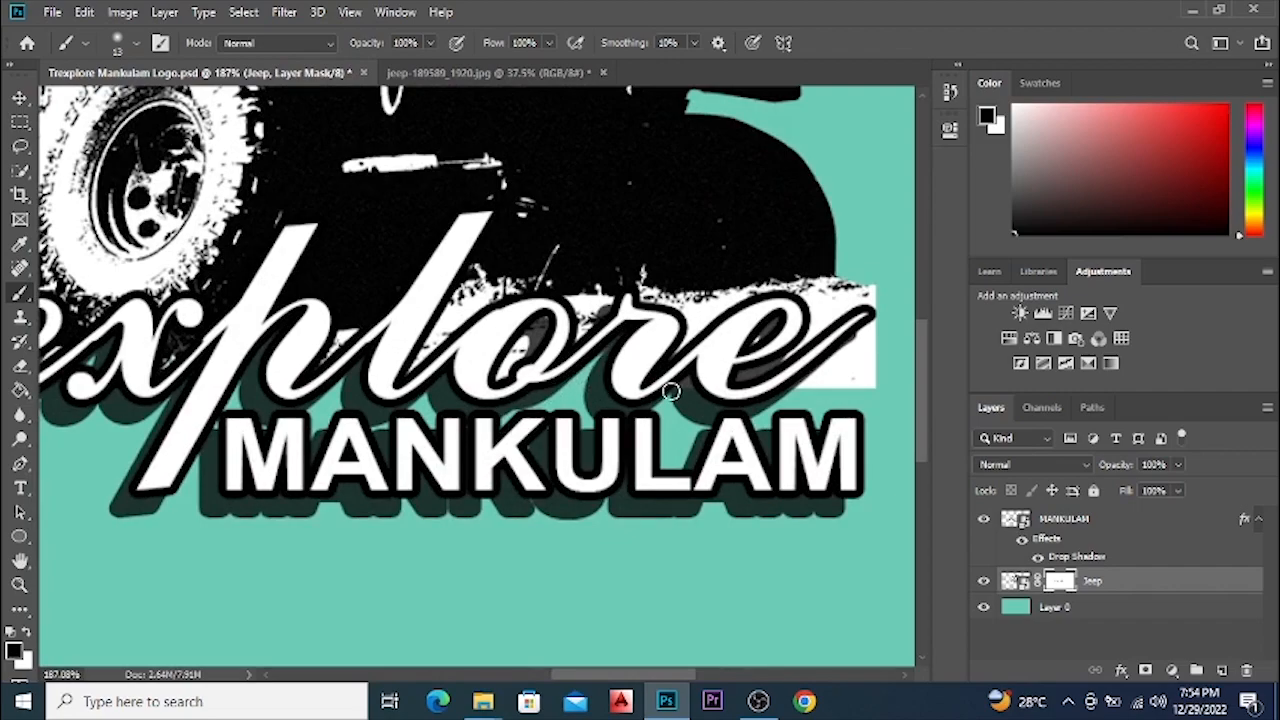
{"action": "mouse_move", "coordinate": [788, 395]}
{"action": "left_mouse_down"}
{"action": "mouse_move", "coordinate": [878, 323]}
{"action": "mouse_move", "coordinate": [827, 398]}
{"action": "mouse_move", "coordinate": [858, 360]}
{"action": "left_mouse_up"}
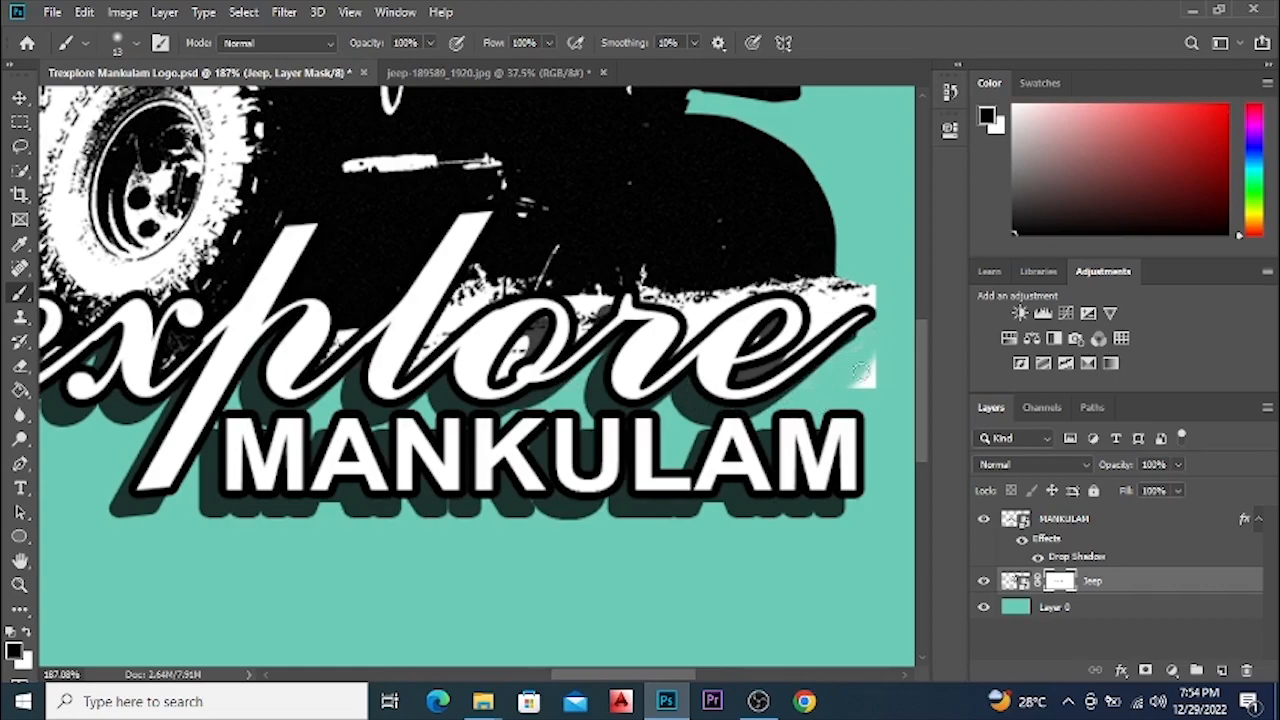
{"action": "scroll", "coordinate": [857, 374], "scroll_direction": "down", "scroll_amount": 5}
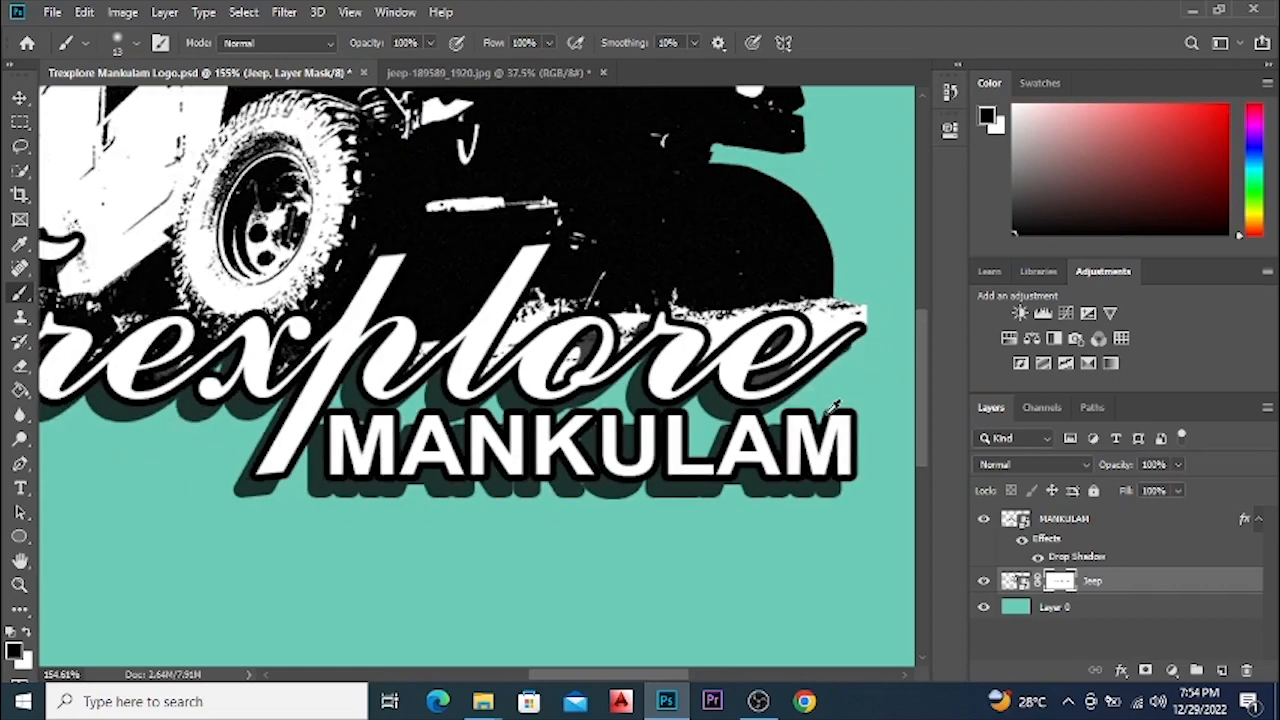
{"action": "scroll", "coordinate": [622, 476], "scroll_direction": "down", "scroll_amount": 1}
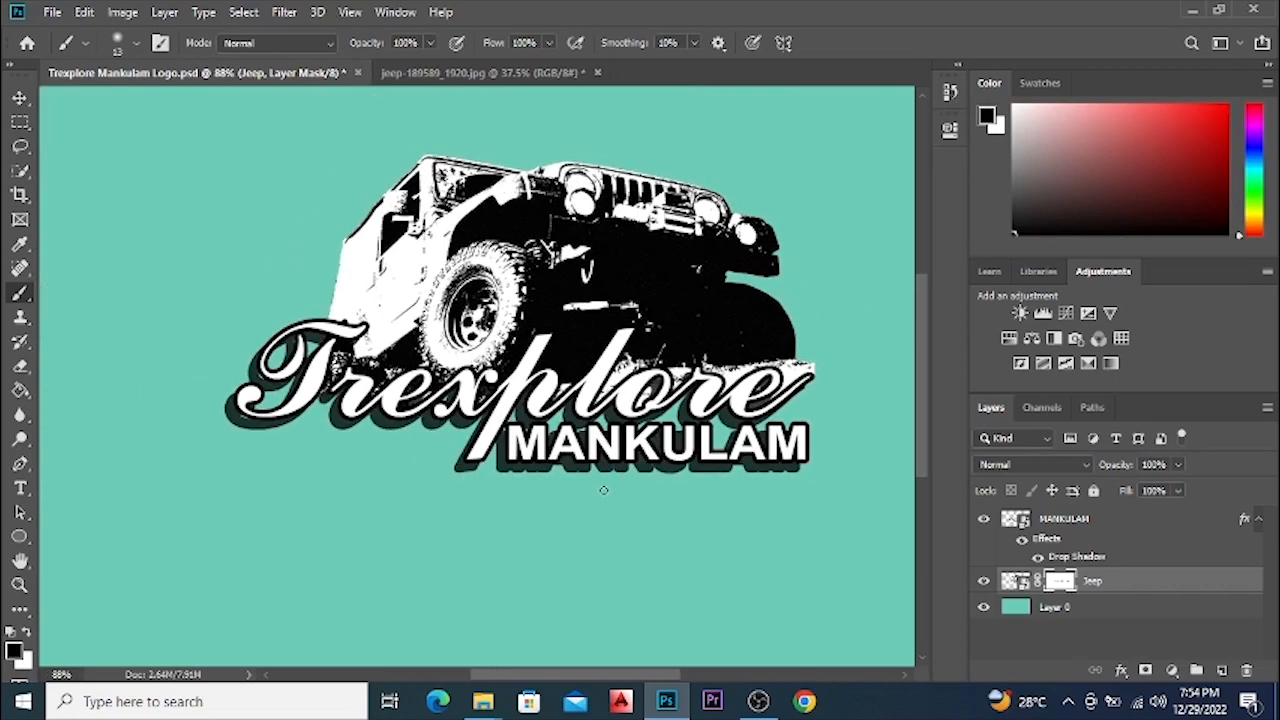
{"action": "scroll", "coordinate": [603, 490], "scroll_direction": "down", "scroll_amount": 2}
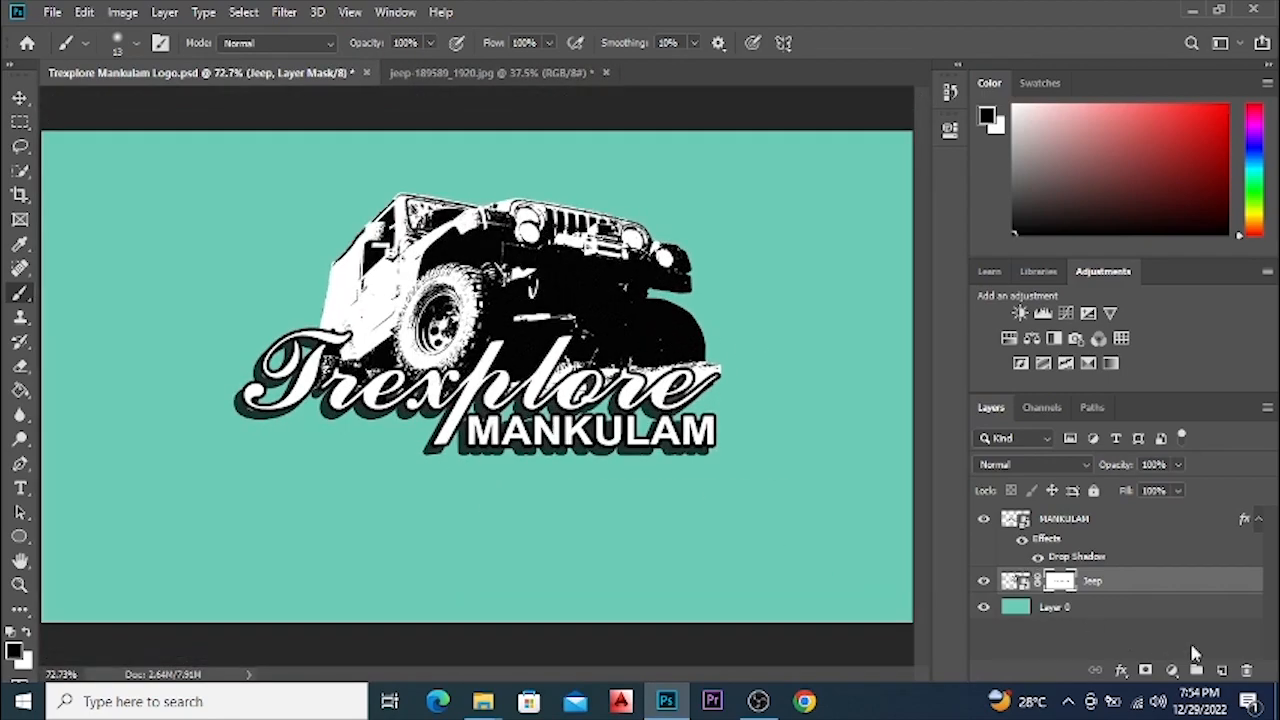
Save the Trexplore Mankulam Logo document, leaving the jeep's transform as it is.
{"action": "key", "text": "v"}
{"action": "key", "text": "ctrl+s"}
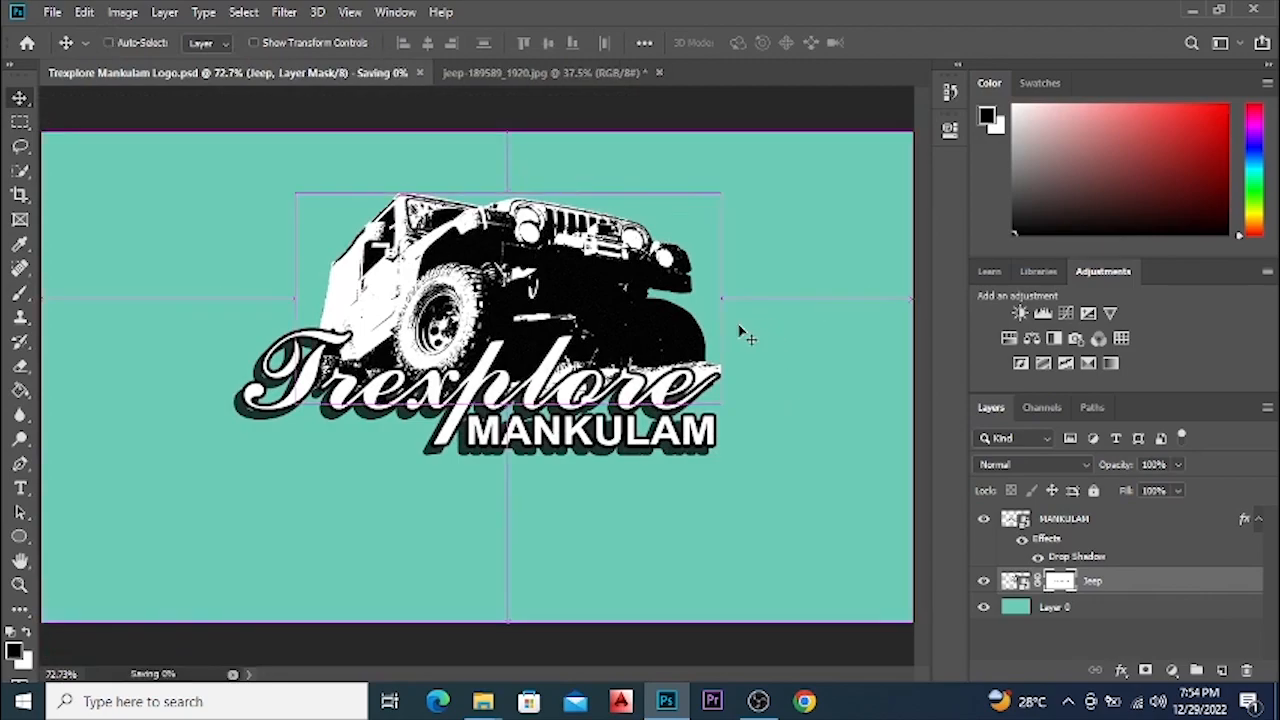
{"action": "key", "text": "ctrl+t"}
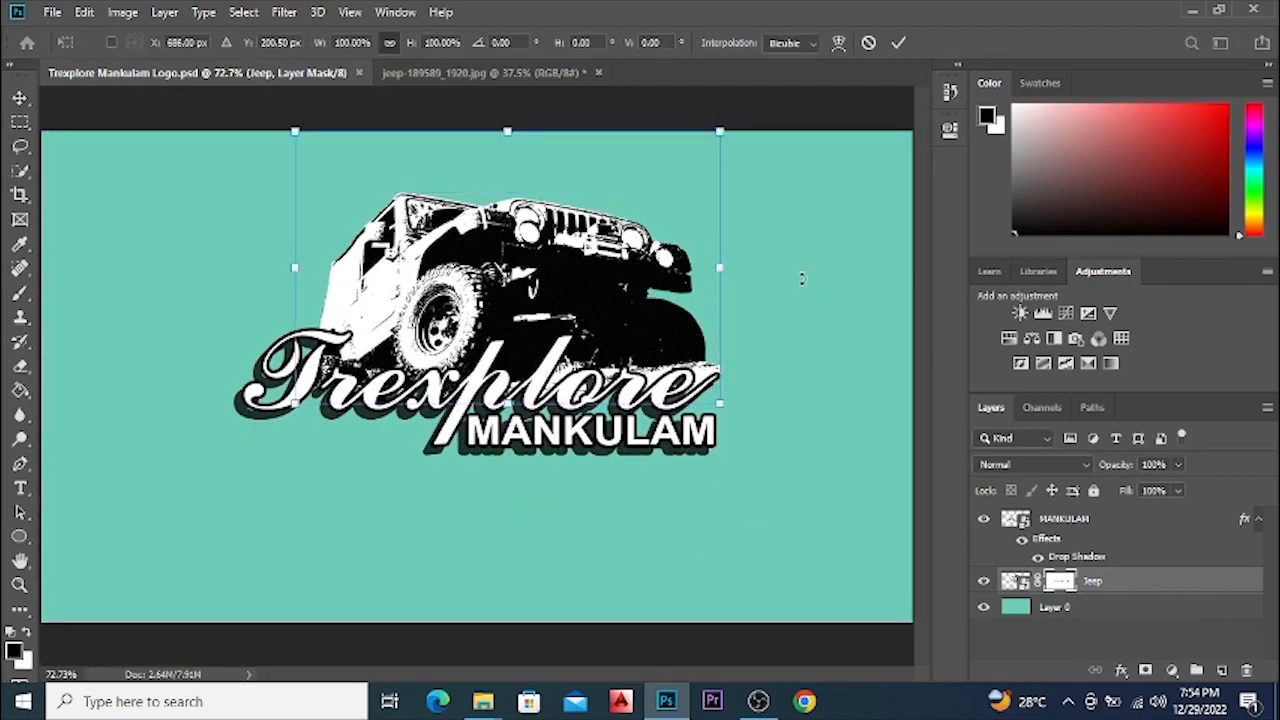
{"action": "left_click", "coordinate": [898, 42]}
Open METAL TEXTURE.jpg and unlock its background layer.
{"action": "left_click", "coordinate": [50, 13]}
{"action": "left_click", "coordinate": [78, 50]}
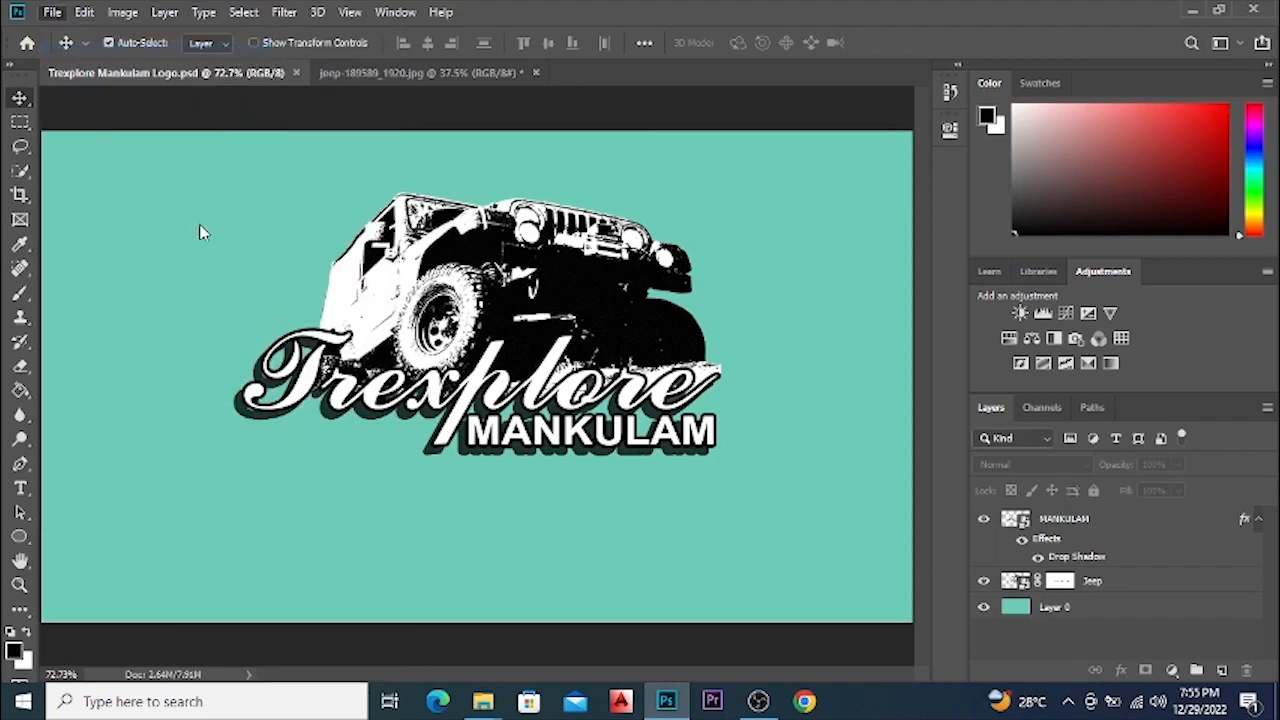
{"action": "left_click", "coordinate": [625, 230]}
{"action": "left_click", "coordinate": [689, 494]}
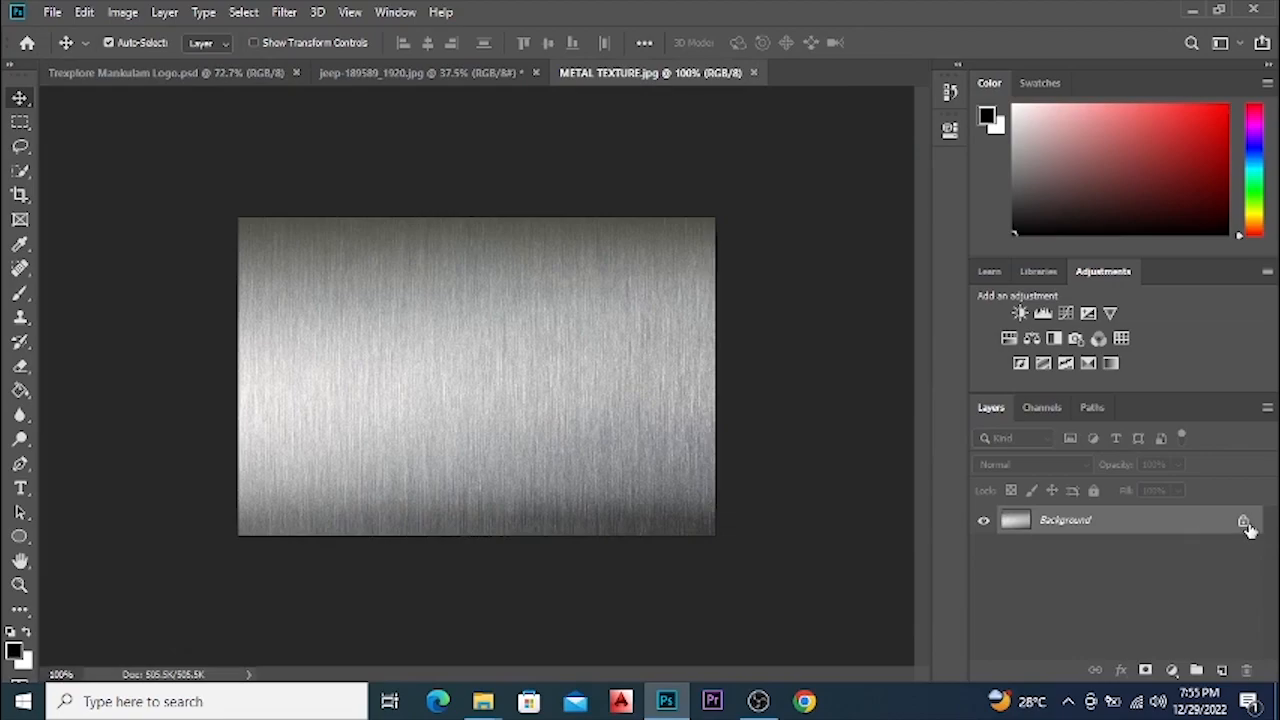
{"action": "left_click", "coordinate": [1244, 522]}
{"action": "right_click", "coordinate": [1160, 570]}
{"action": "key", "text": "Escape"}
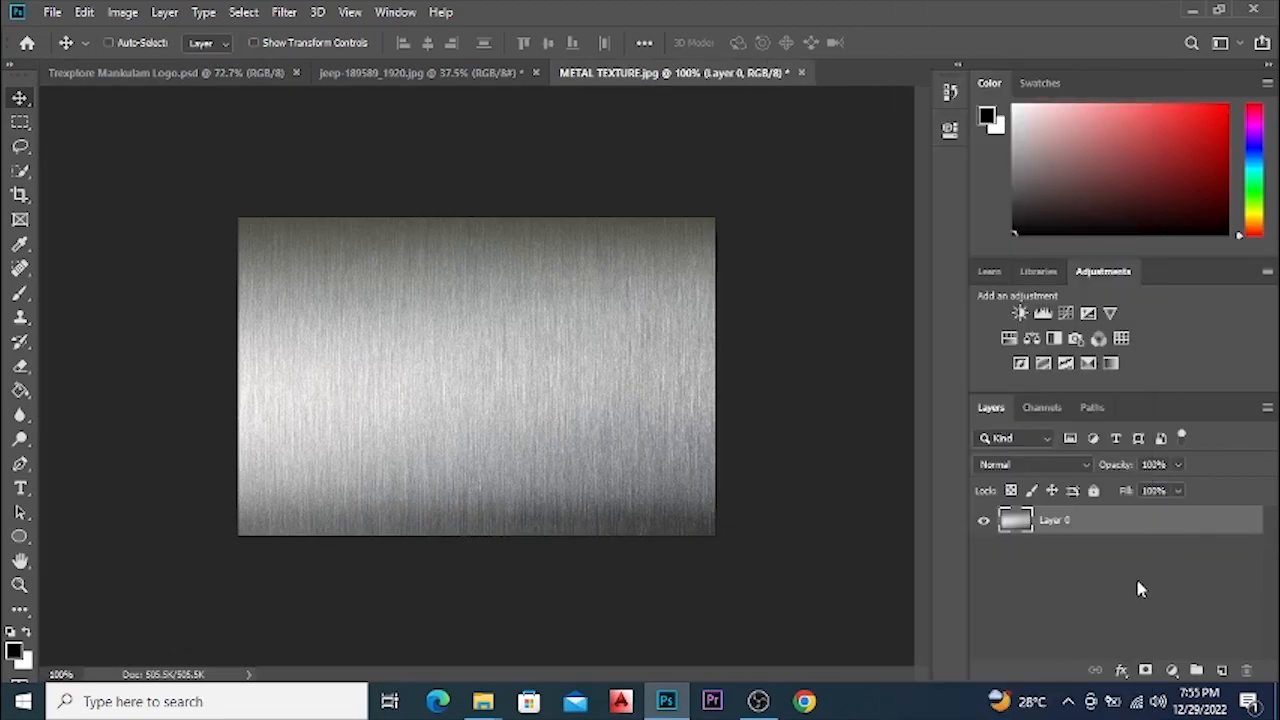
Rename the metal layer as Texture and copy it into the Trexplore Mankulam Logo document above the MANKULAM layer.
{"action": "double_click", "coordinate": [1056, 520]}
{"action": "type", "text": "Texture"}
{"action": "key", "text": "Return"}
{"action": "left_click", "coordinate": [222, 73]}
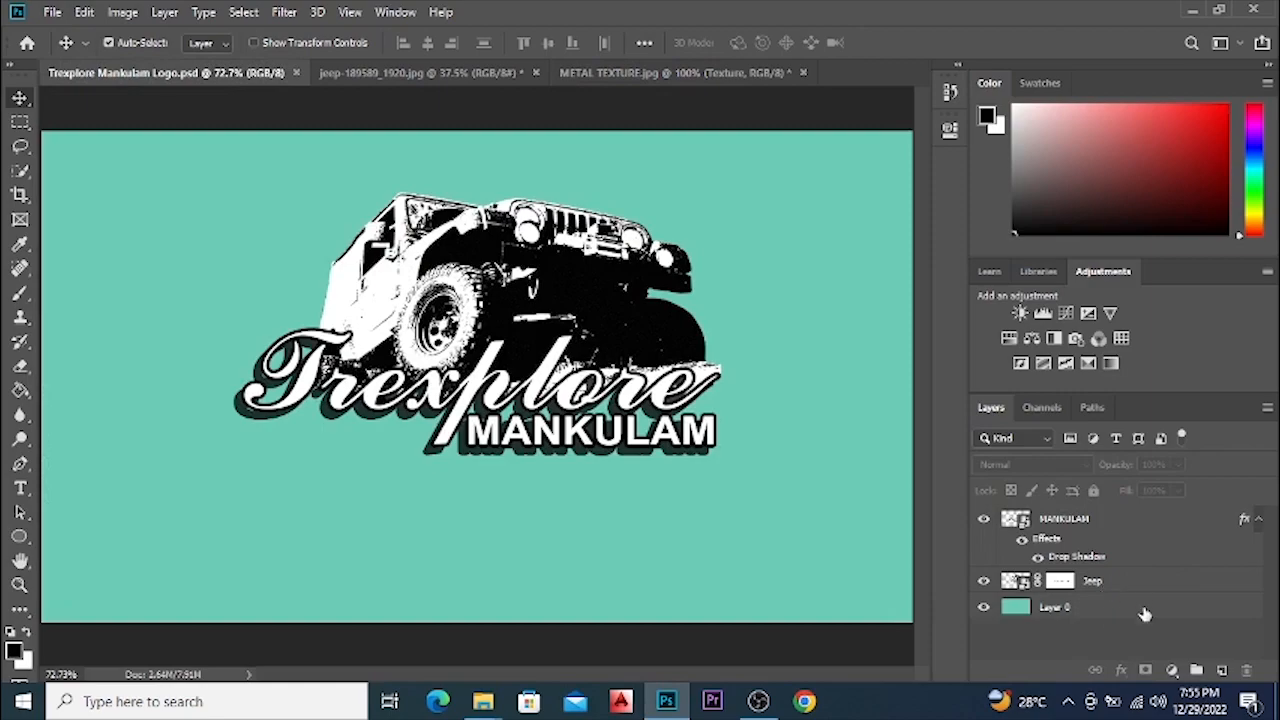
{"action": "left_click_drag", "start_coordinate": [1093, 640], "coordinate": [1093, 630]}
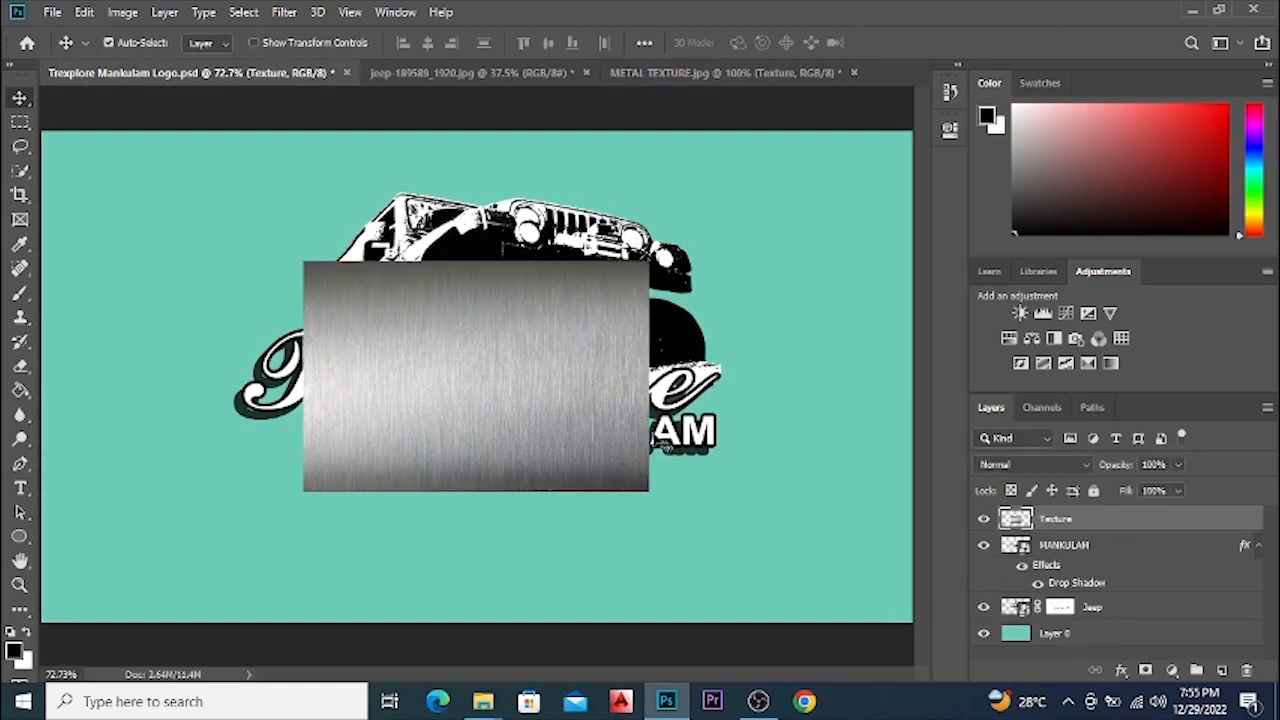
Lower the Texture layer's opacity to 45%, then enlarge and rotate it counter-clockwise so it covers all the lettering.
{"action": "scroll", "coordinate": [549, 443], "scroll_direction": "up", "scroll_amount": 2}
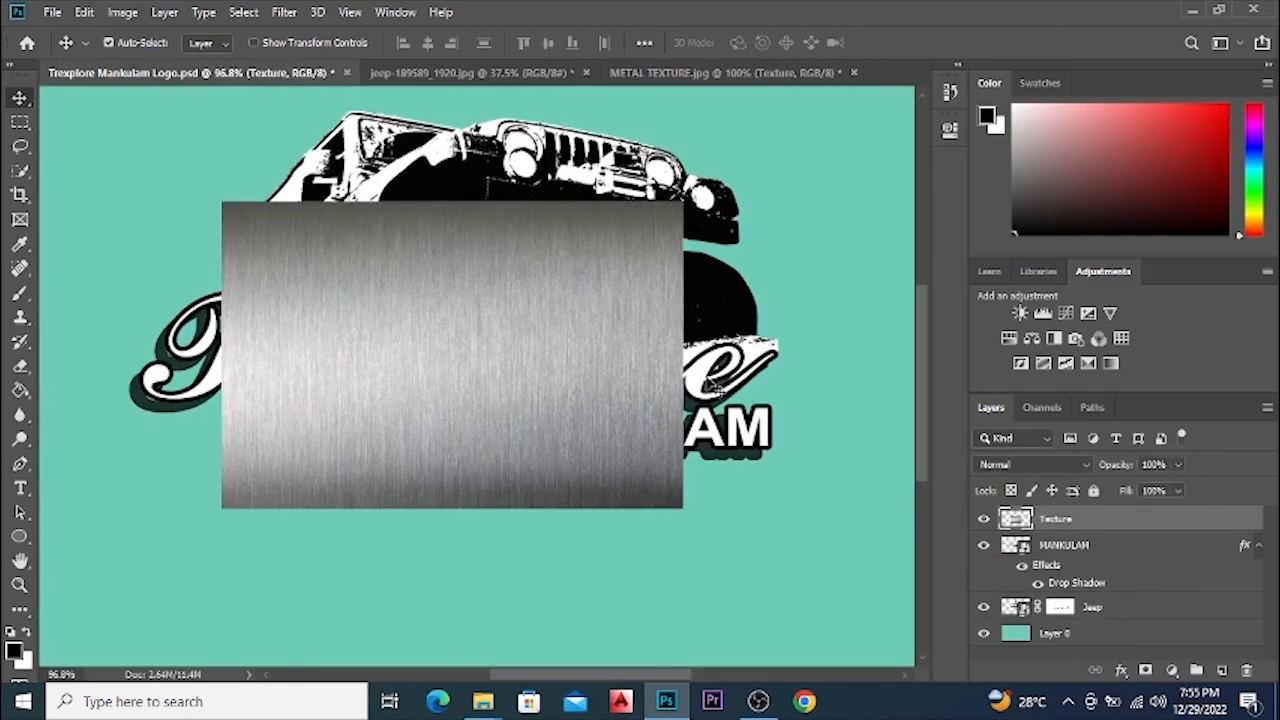
{"action": "left_click_drag", "start_coordinate": [1122, 470], "coordinate": [1035, 476]}
{"action": "left_click_drag", "start_coordinate": [1143, 466], "coordinate": [1125, 470]}
{"action": "key", "text": "ctrl+t"}
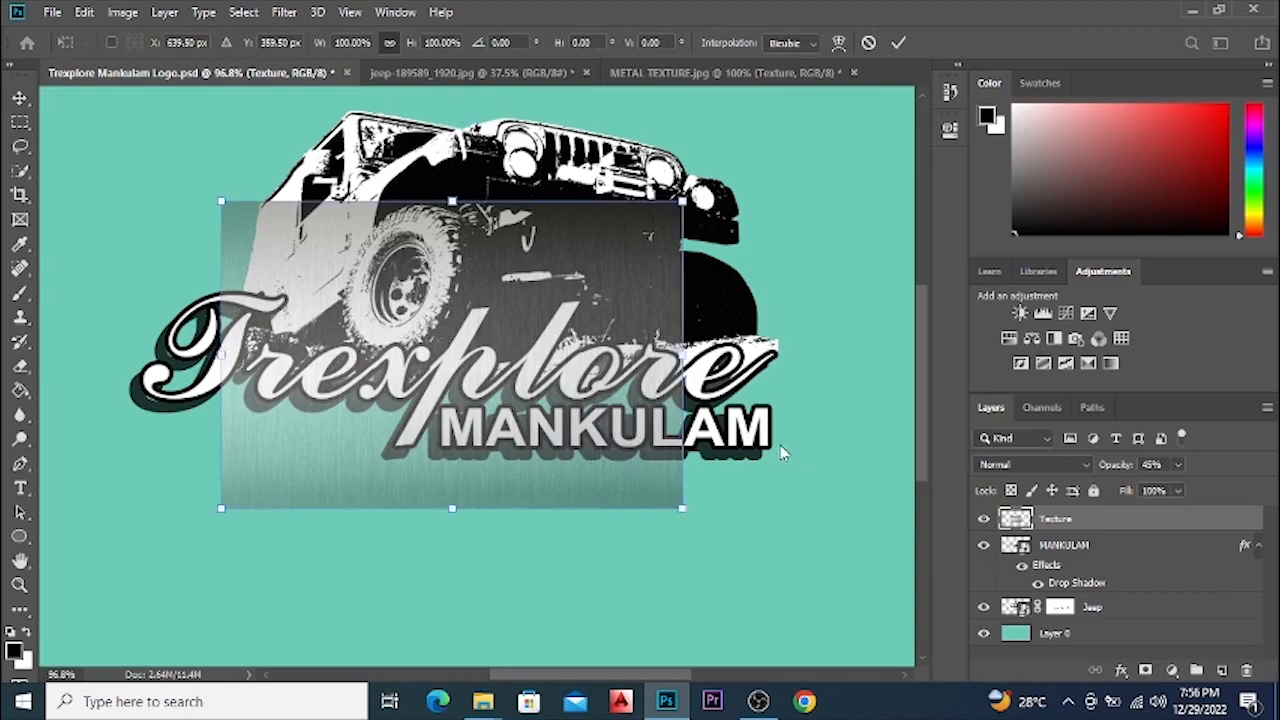
{"action": "left_click_drag", "start_coordinate": [683, 355], "coordinate": [777, 354]}
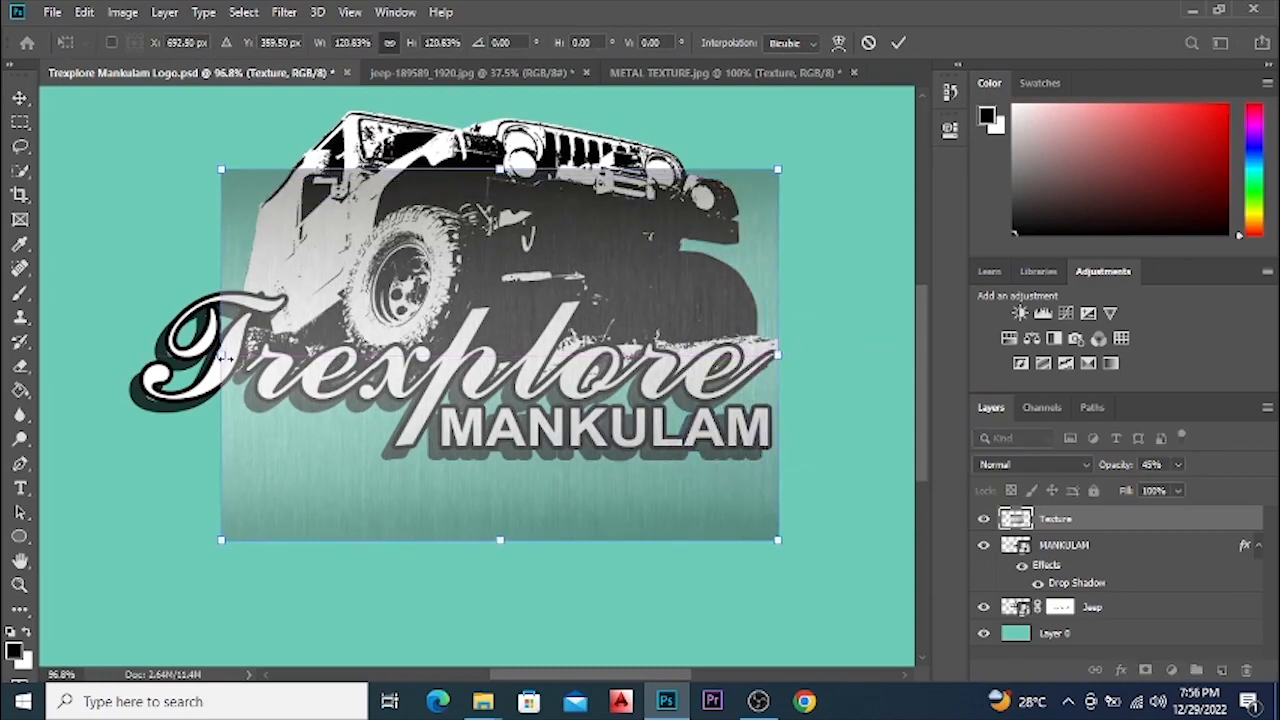
{"action": "left_click_drag", "start_coordinate": [221, 355], "coordinate": [112, 360]}
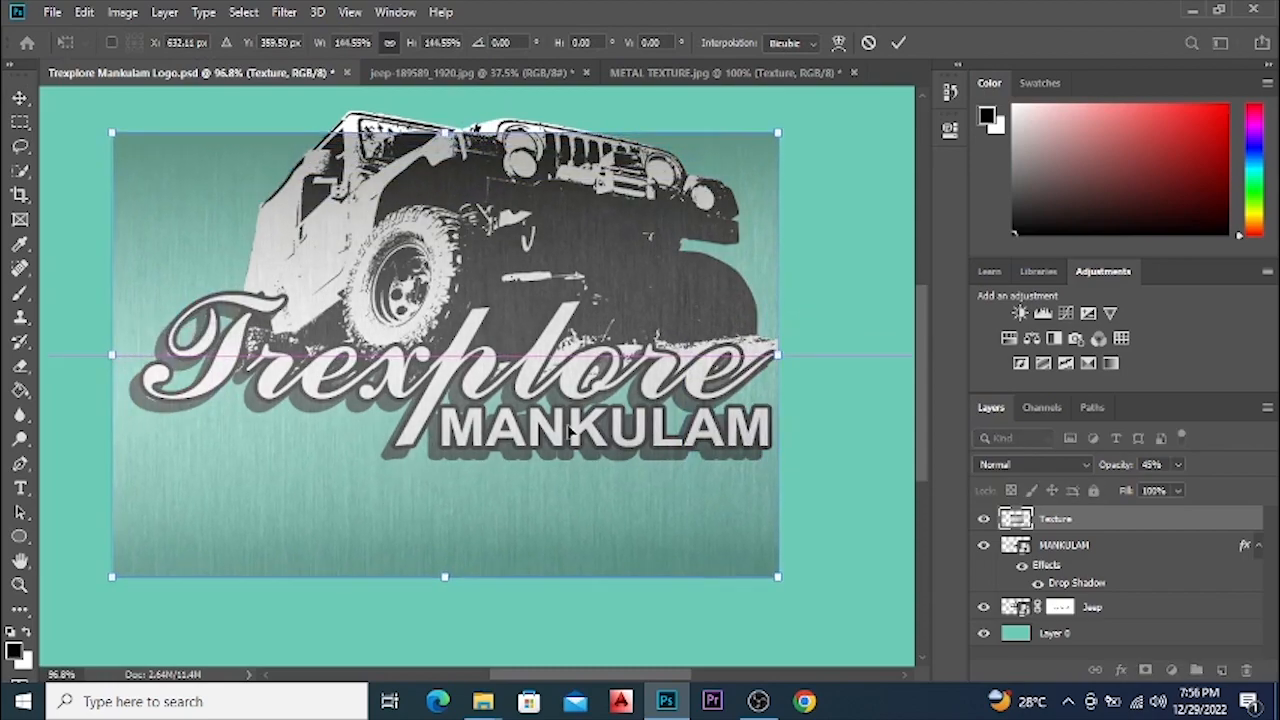
{"action": "key", "text": "ctrl+minus"}
{"action": "left_click_drag", "start_coordinate": [704, 377], "coordinate": [757, 376]}
{"action": "left_click_drag", "start_coordinate": [242, 377], "coordinate": [164, 356]}
{"action": "left_click_drag", "start_coordinate": [838, 350], "coordinate": [782, 279]}
{"action": "left_click_drag", "start_coordinate": [750, 410], "coordinate": [786, 470]}
{"action": "key", "text": "Return"}
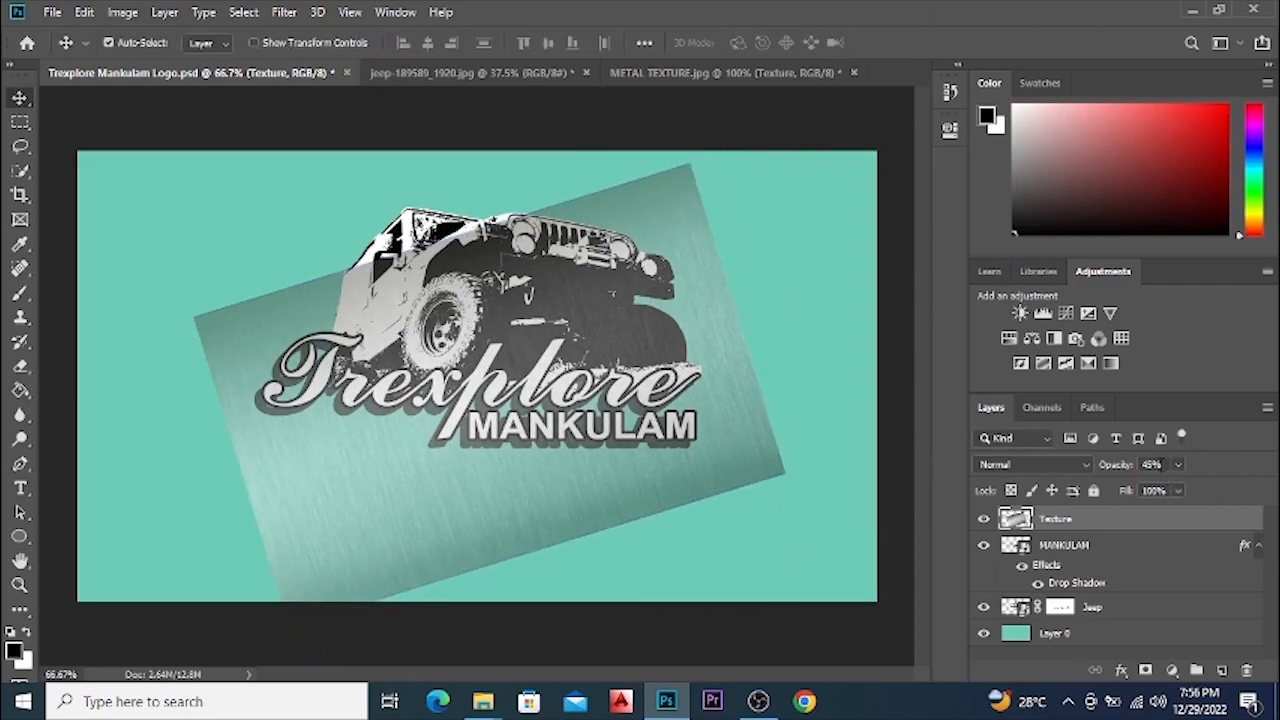
Set the Texture layer's opacity to 100% and clip it to the MANKULAM layer.
{"action": "type", "text": "85"}
{"action": "key", "text": "Return"}
{"action": "type", "text": "100"}
{"action": "key", "text": "Return"}
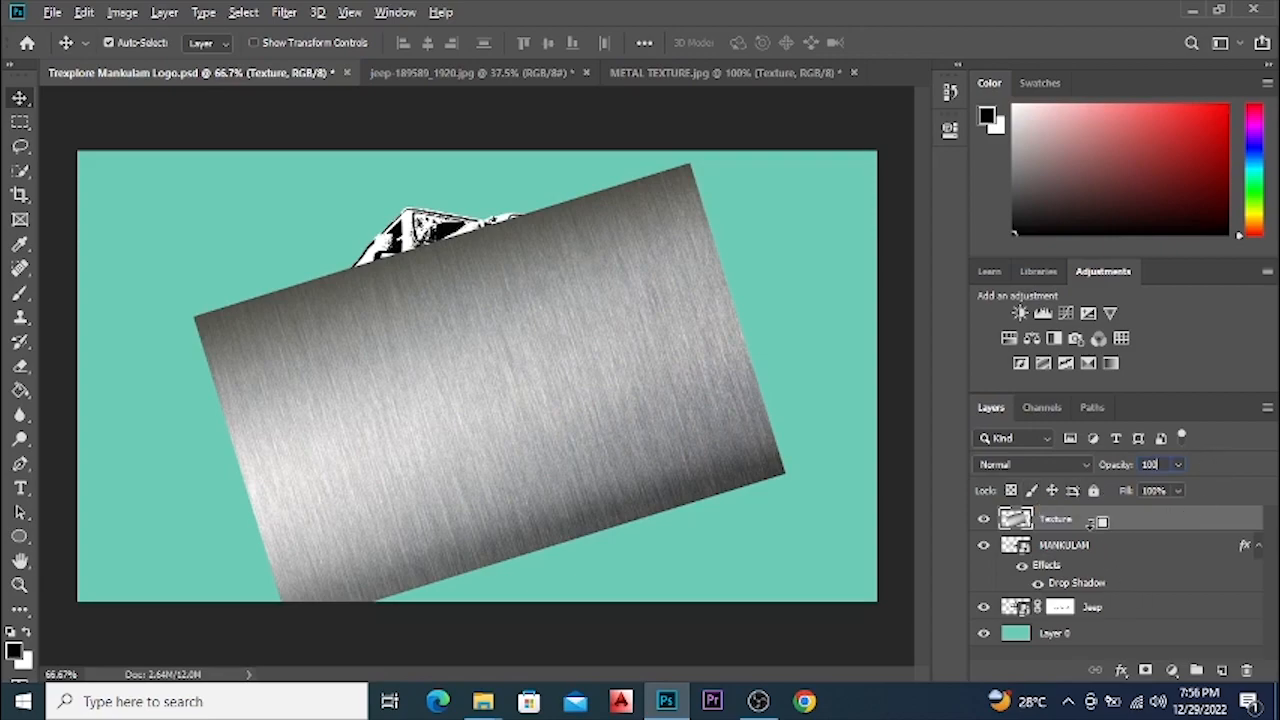
{"action": "left_click", "coordinate": [1100, 531], "text": "alt"}
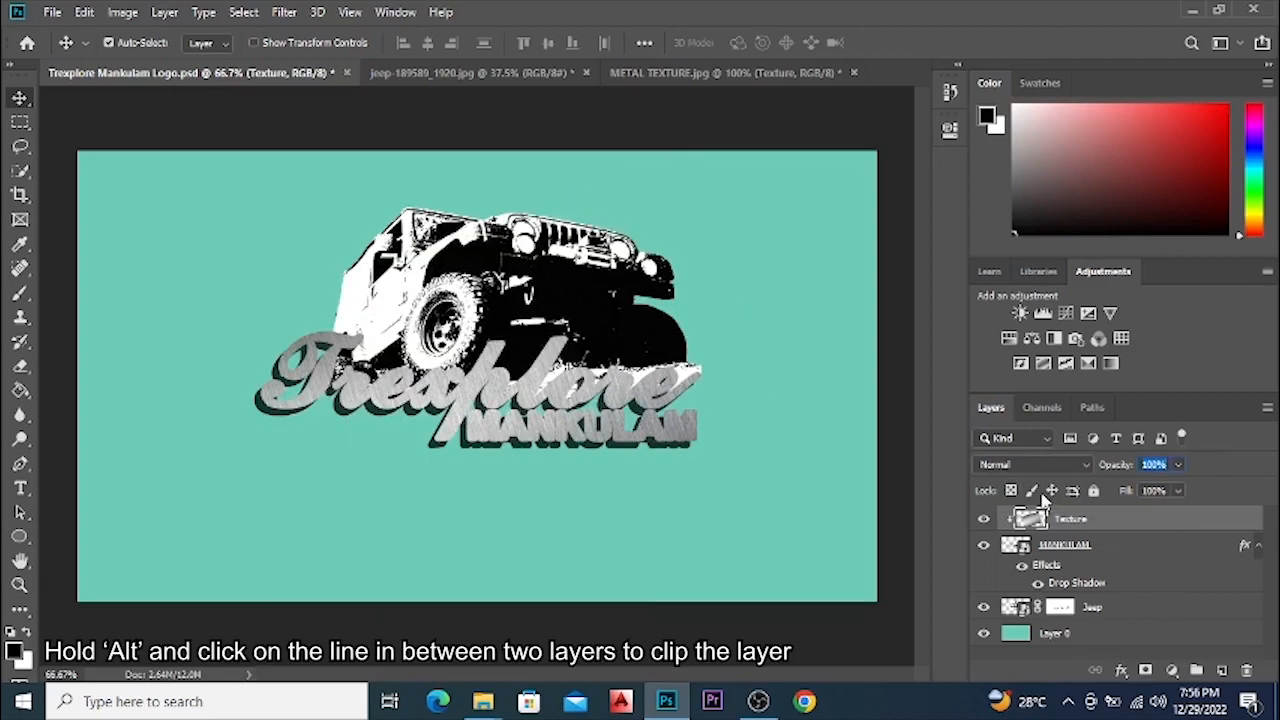
Set the clipped Texture layer's blend mode to Multiply.
{"action": "left_click", "coordinate": [1038, 464]}
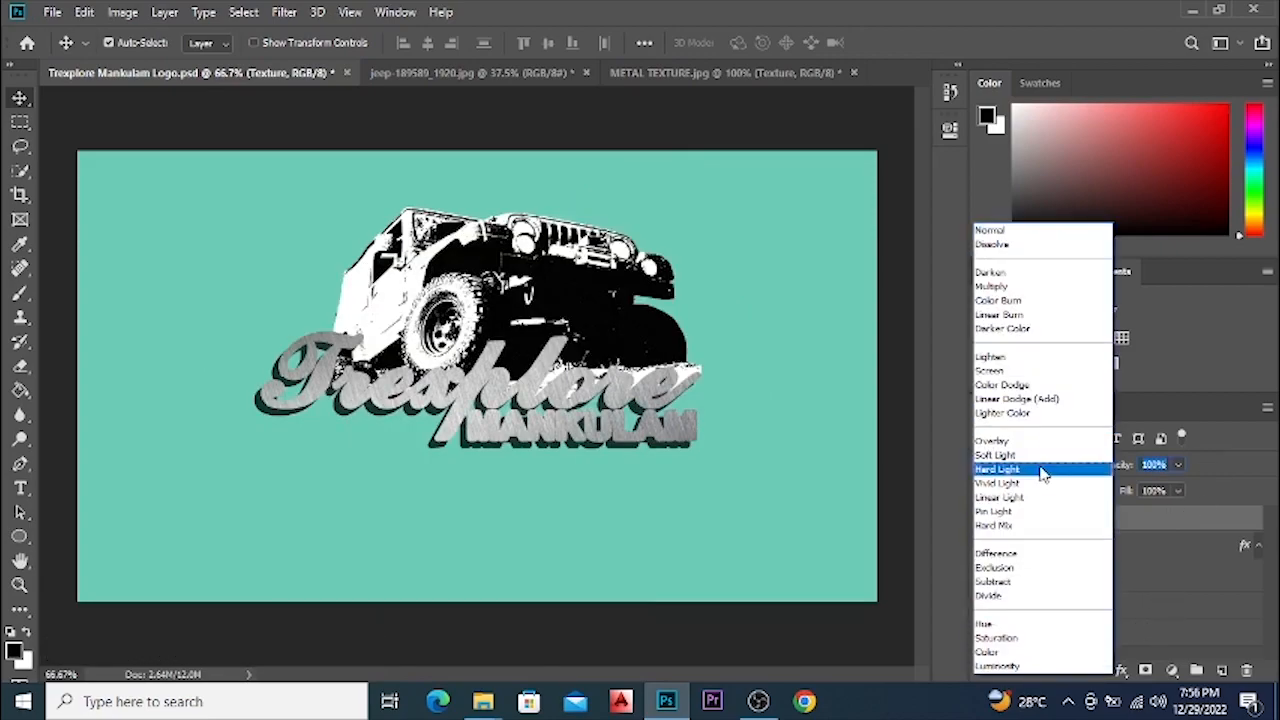
{"action": "left_click", "coordinate": [1035, 289]}
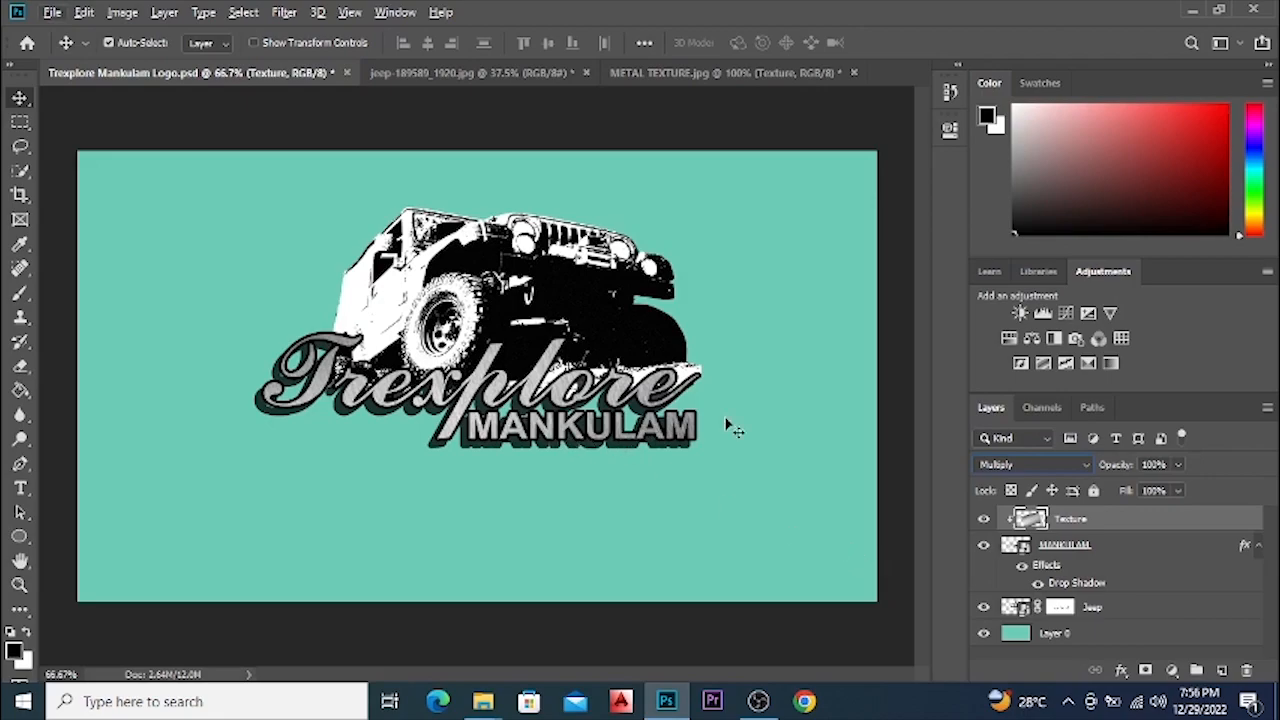
{"action": "key", "text": "alt+v"}
{"action": "key", "text": "Escape"}
Examine the metal texture on the lettering up close and within the whole logo.
{"action": "left_click", "coordinate": [654, 565]}
{"action": "scroll", "coordinate": [586, 486], "scroll_direction": "up", "scroll_amount": 3}
{"action": "scroll", "coordinate": [507, 405], "scroll_direction": "up", "scroll_amount": 2}
{"action": "scroll", "coordinate": [400, 400], "scroll_direction": "down", "scroll_amount": 3}
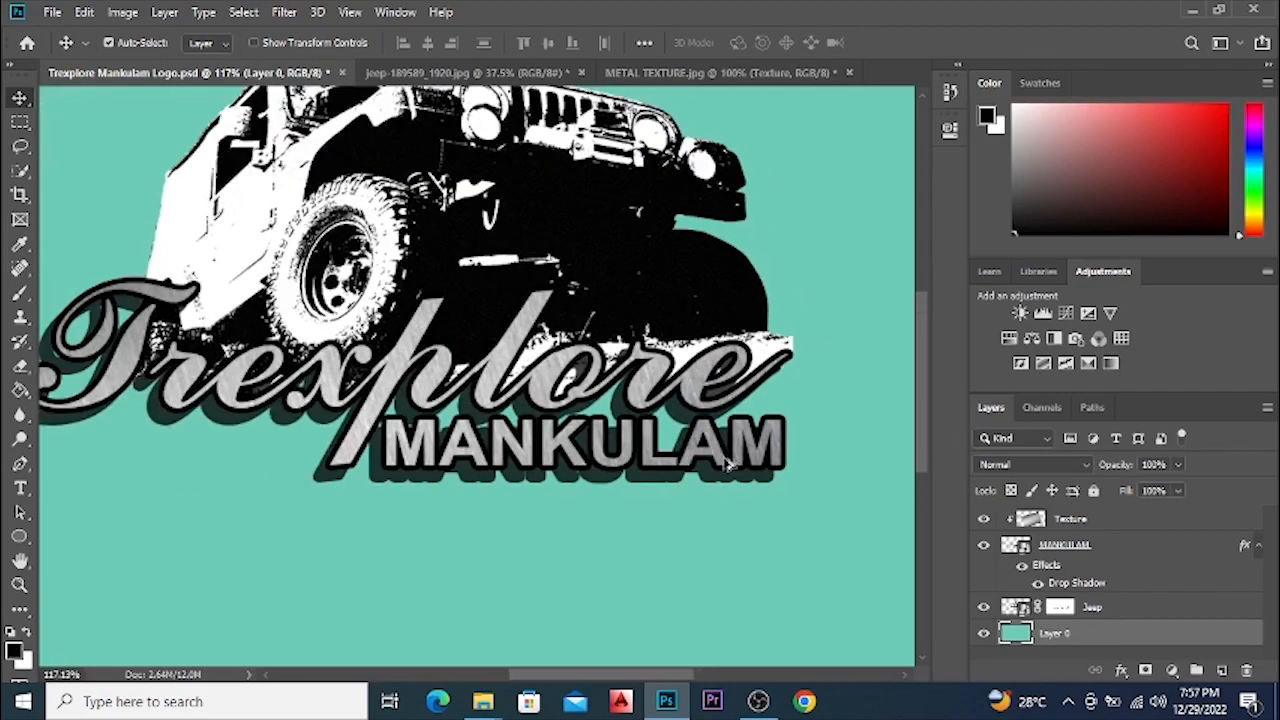
{"action": "scroll", "coordinate": [255, 395], "scroll_direction": "up", "scroll_amount": 1}
{"action": "scroll", "coordinate": [500, 380], "scroll_direction": "down", "scroll_amount": 2}
{"action": "scroll", "coordinate": [570, 352], "scroll_direction": "up", "scroll_amount": 1}
{"action": "scroll", "coordinate": [577, 371], "scroll_direction": "down", "scroll_amount": 2}
{"action": "scroll", "coordinate": [588, 384], "scroll_direction": "up", "scroll_amount": 1}
{"action": "scroll", "coordinate": [583, 386], "scroll_direction": "down", "scroll_amount": 2}
{"action": "scroll", "coordinate": [585, 386], "scroll_direction": "up", "scroll_amount": 1}
{"action": "scroll", "coordinate": [588, 385], "scroll_direction": "down", "scroll_amount": 1}
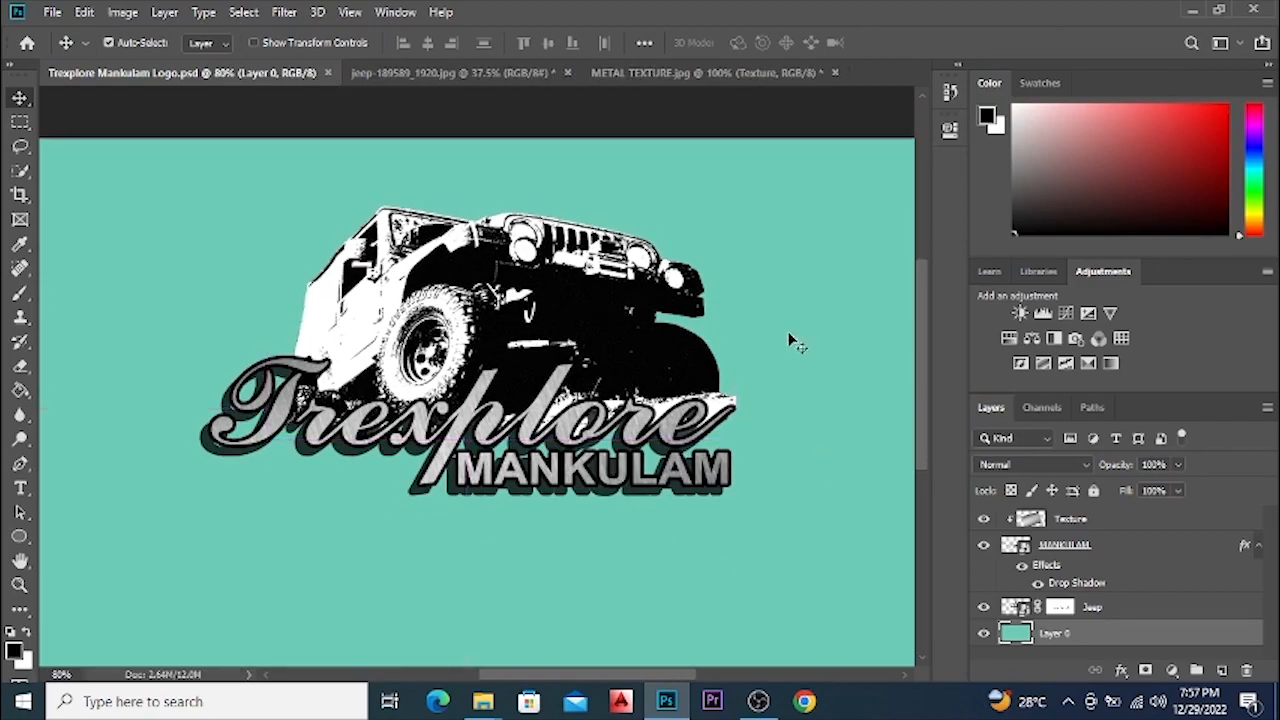